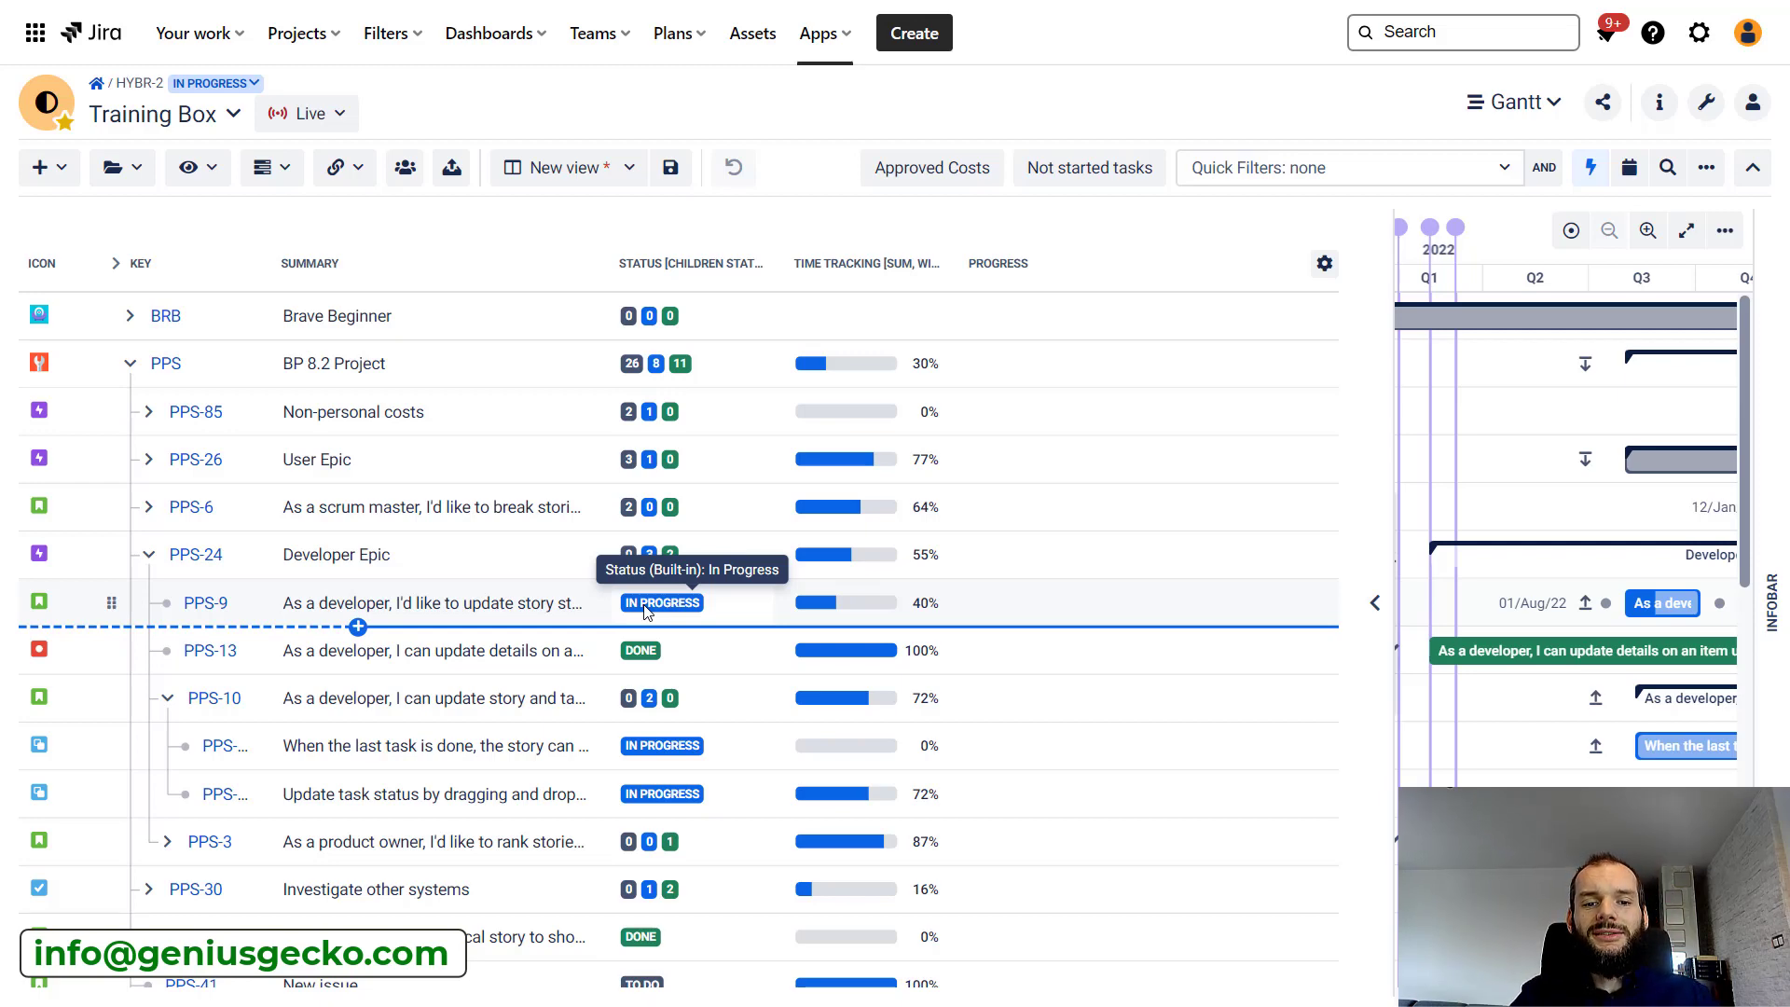
# Set the Status column's aggregation to None, and collapse and re-expand the Developer Epic to check its own status
pyautogui.moveTo(645, 611); pyautogui.dragTo(632, 557)
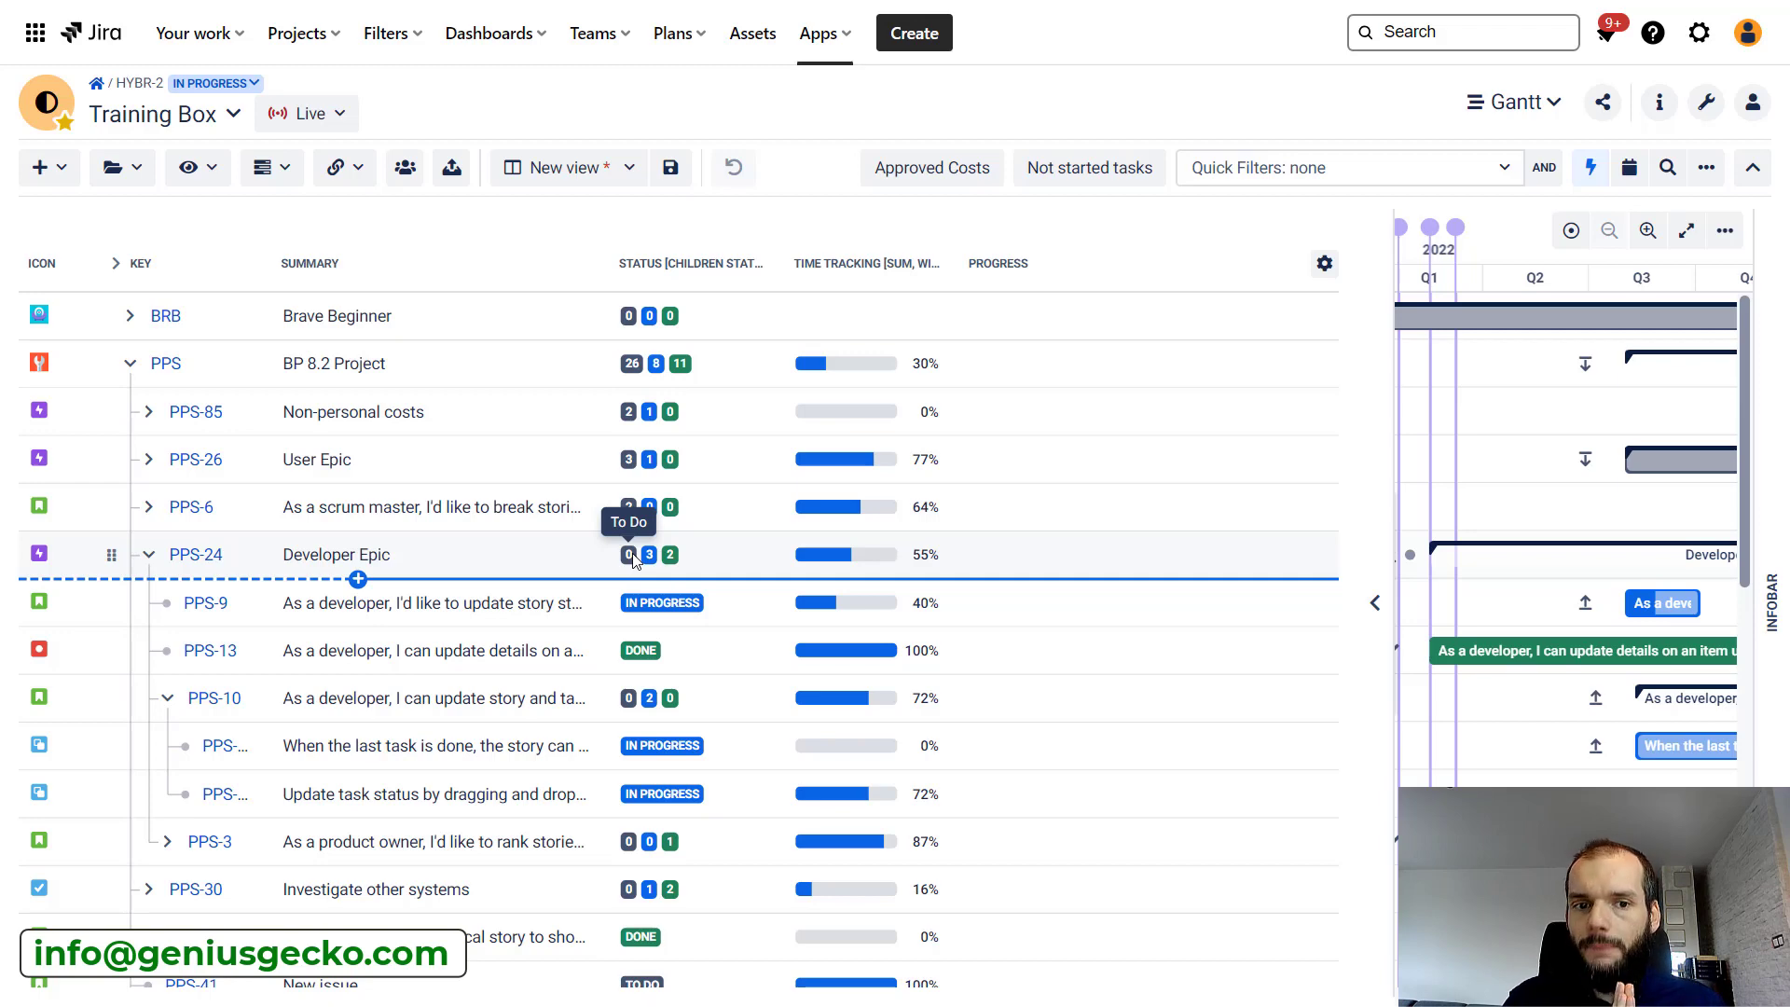
pyautogui.moveTo(632, 558); pyautogui.dragTo(774, 280)
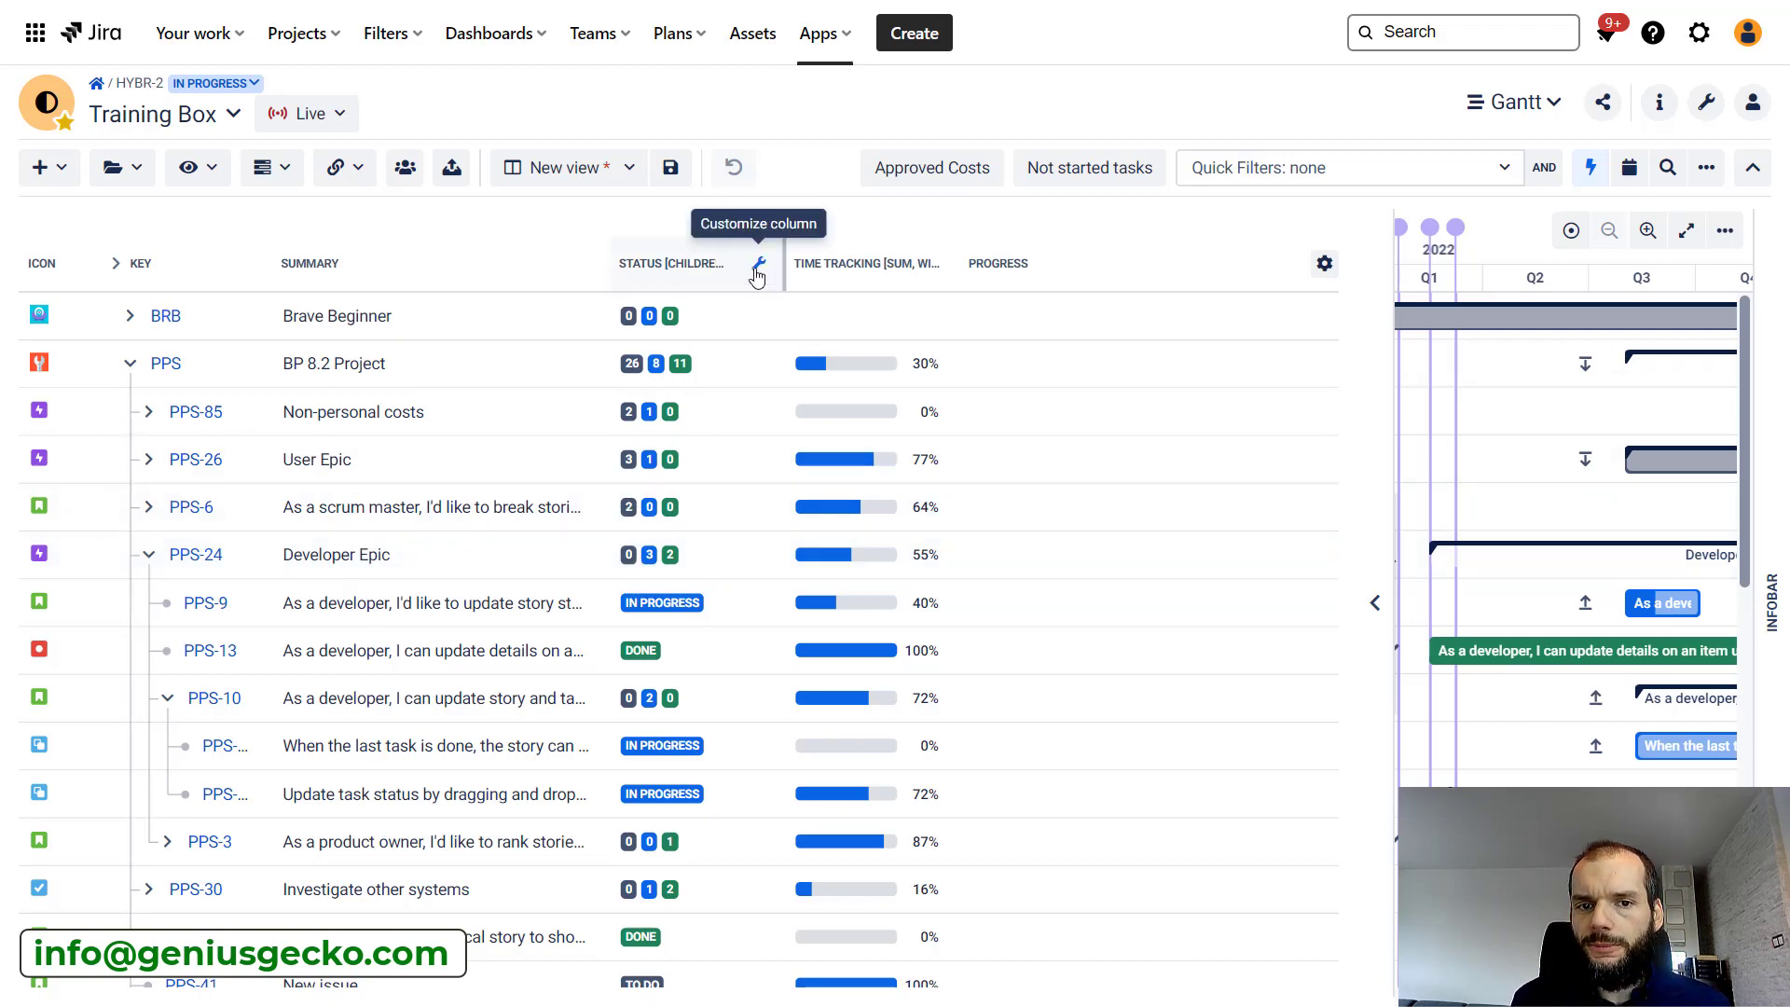
pyautogui.click(758, 264)
pyautogui.moveTo(835, 363)
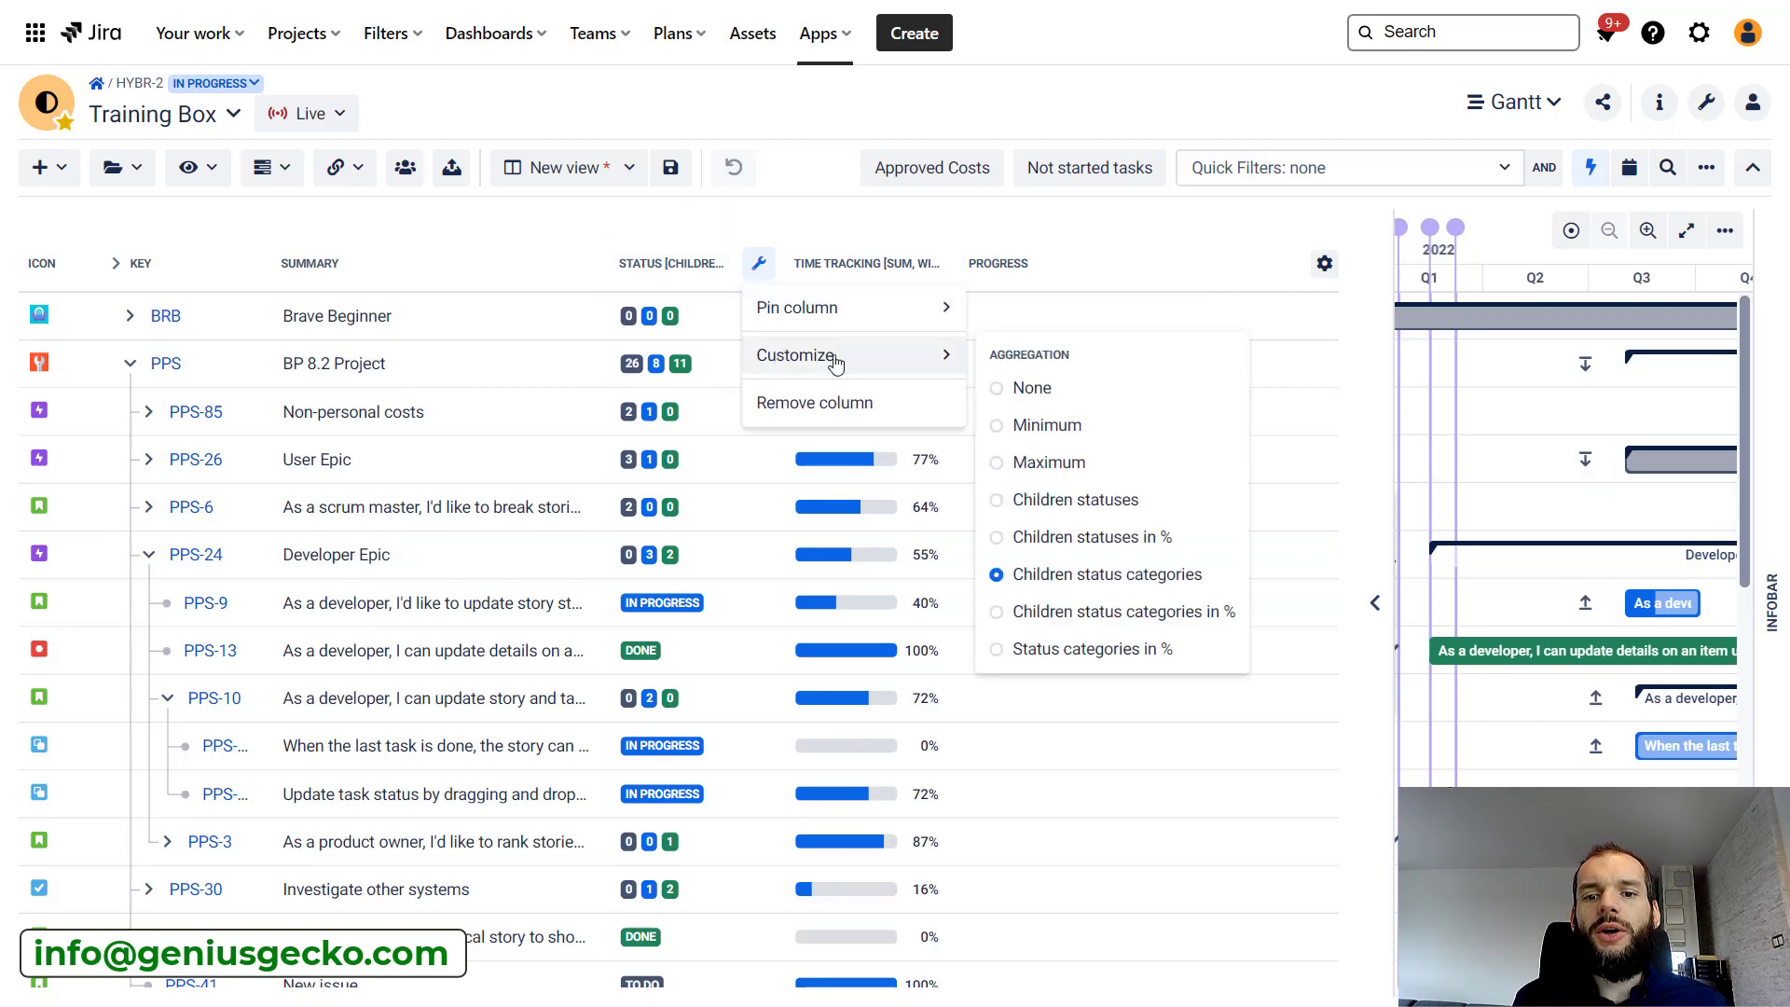
pyautogui.click(1072, 406)
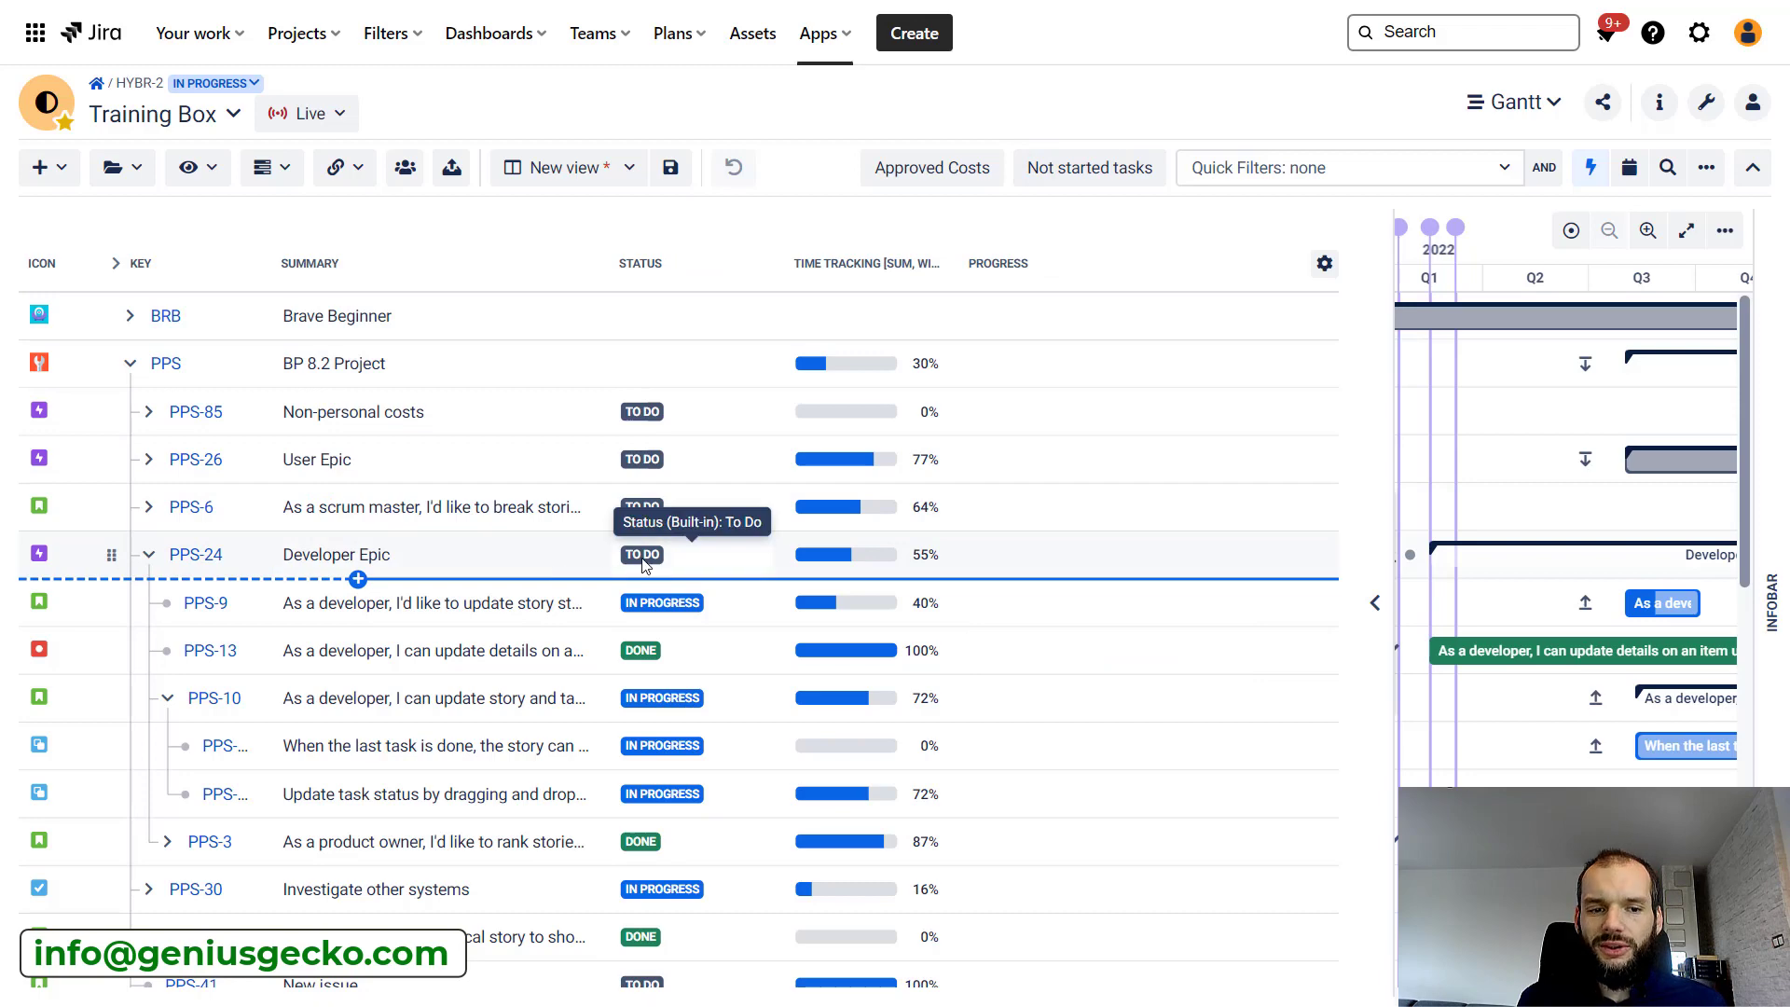
pyautogui.click(148, 554)
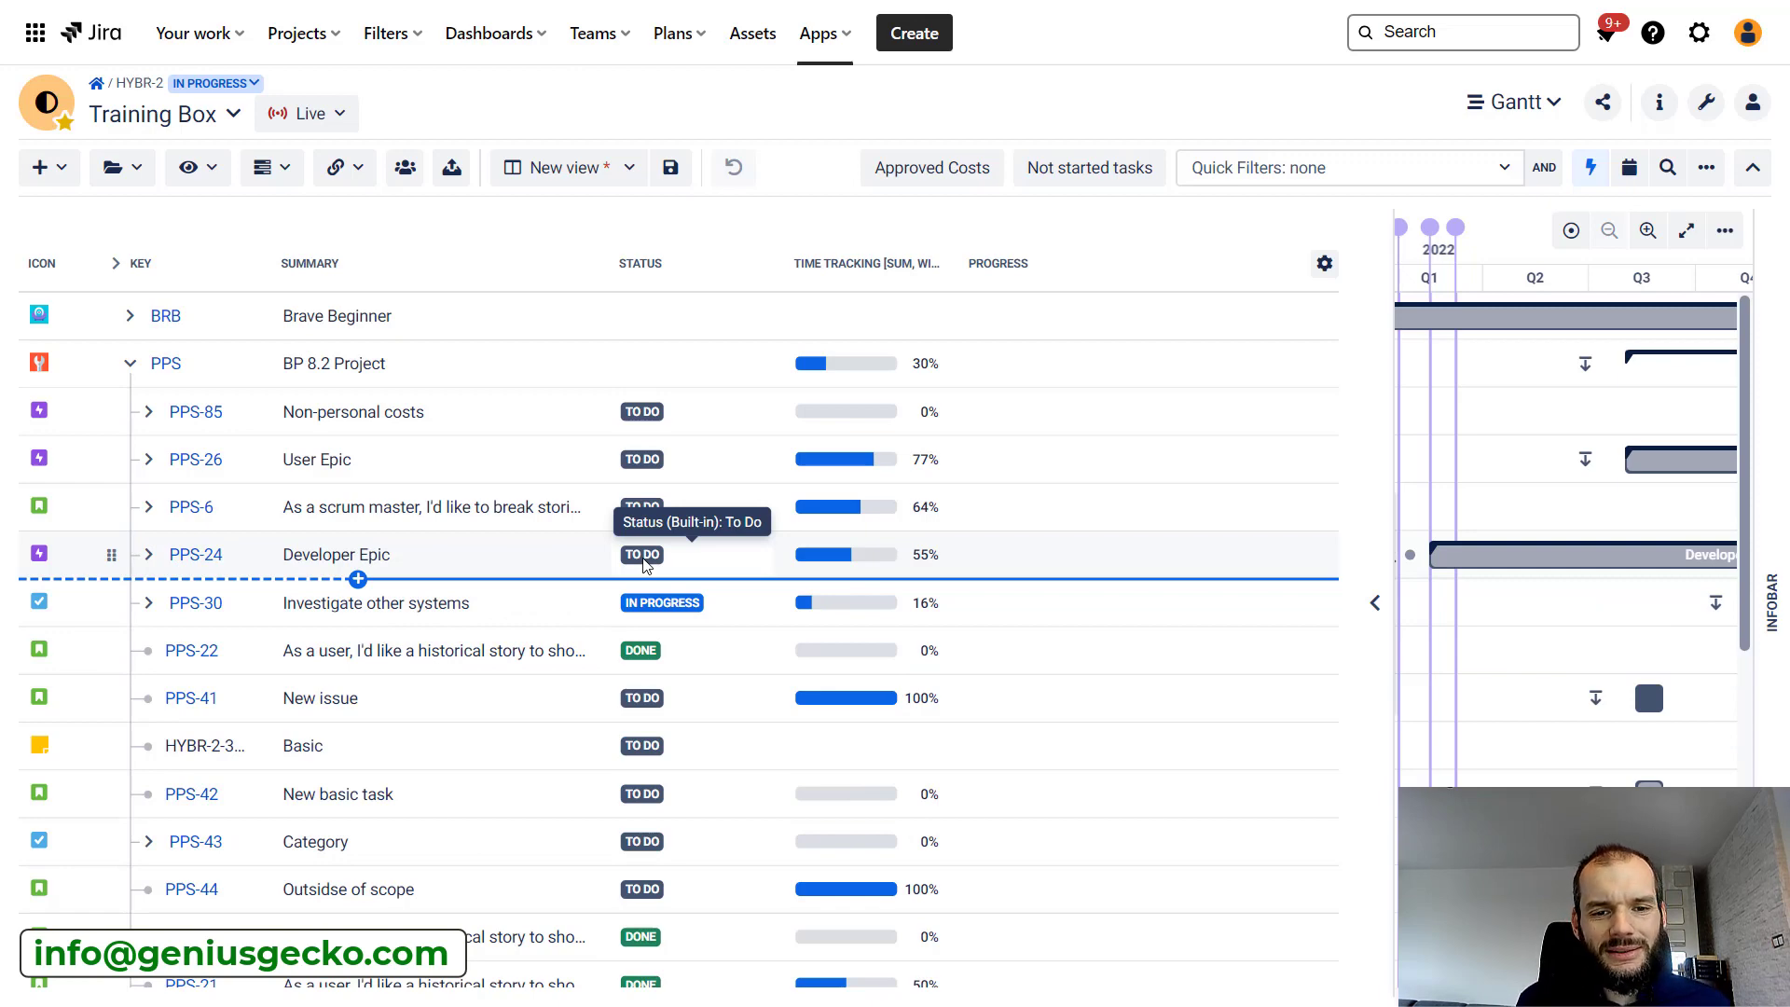
pyautogui.click(150, 555)
# Set the Status column's aggregation to Children status categories and check the Developer Epic row both collapsed and expanded
pyautogui.click(759, 264)
pyautogui.moveTo(790, 329)
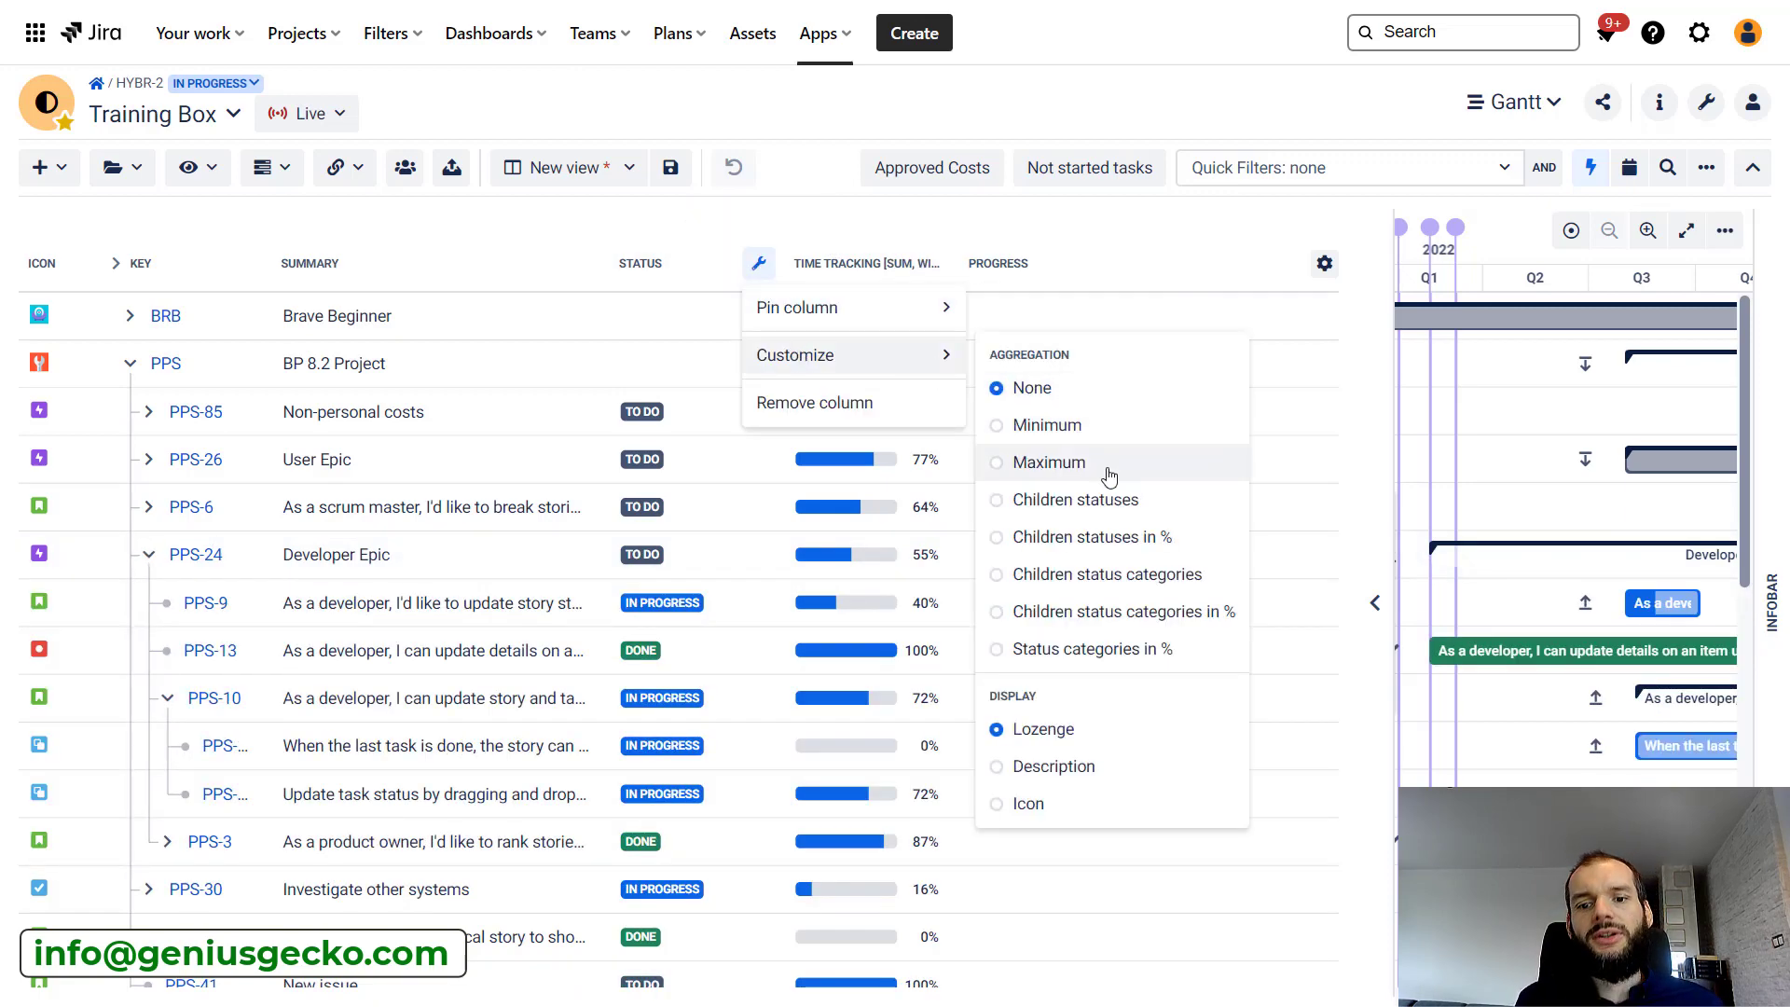
pyautogui.click(1109, 574)
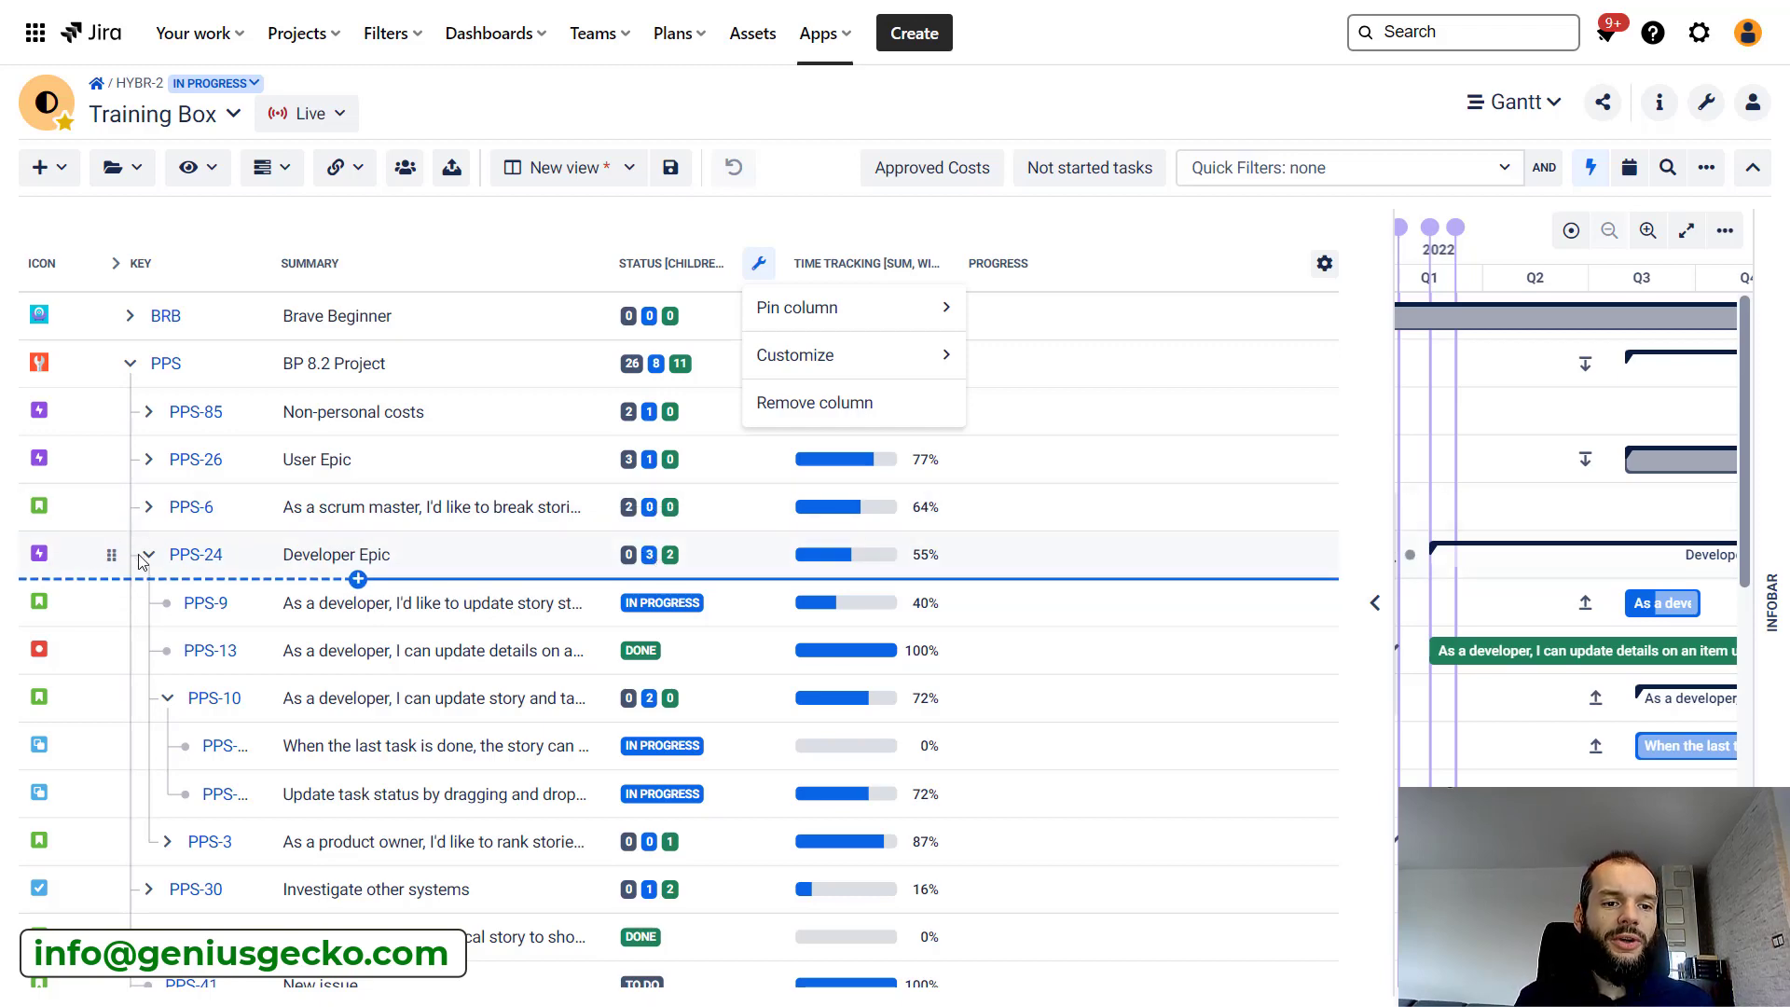
pyautogui.click(177, 568)
pyautogui.click(148, 554)
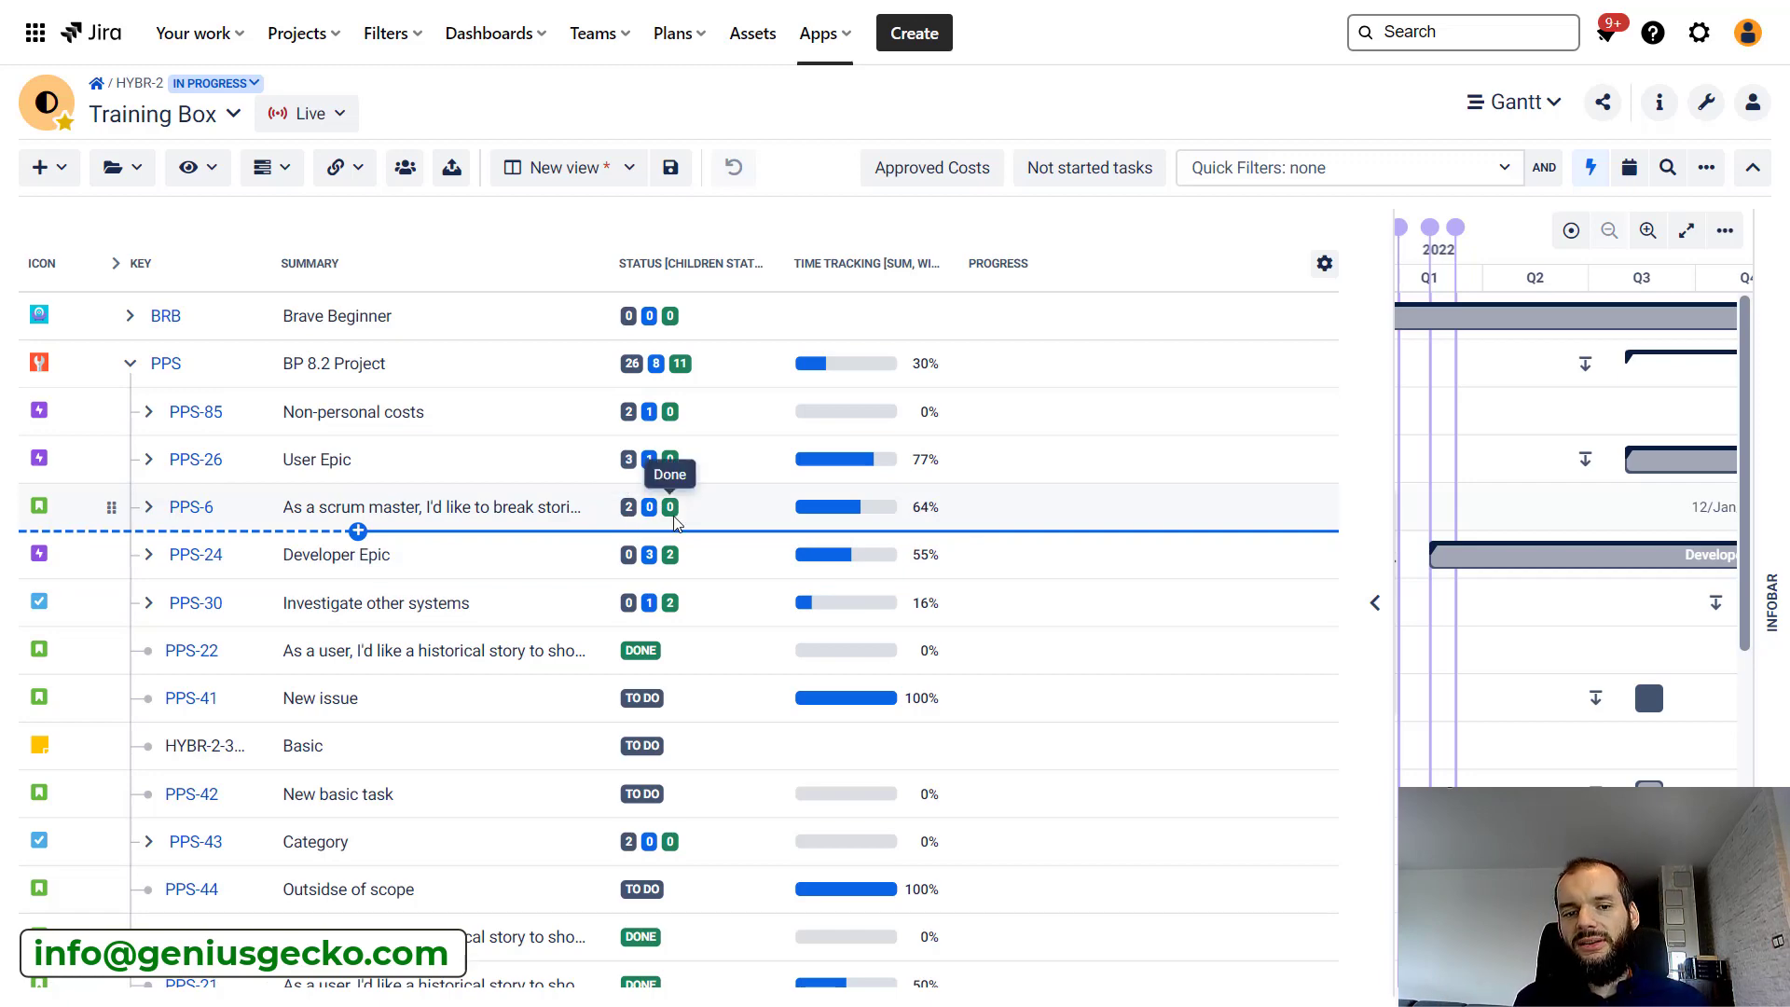
pyautogui.click(149, 554)
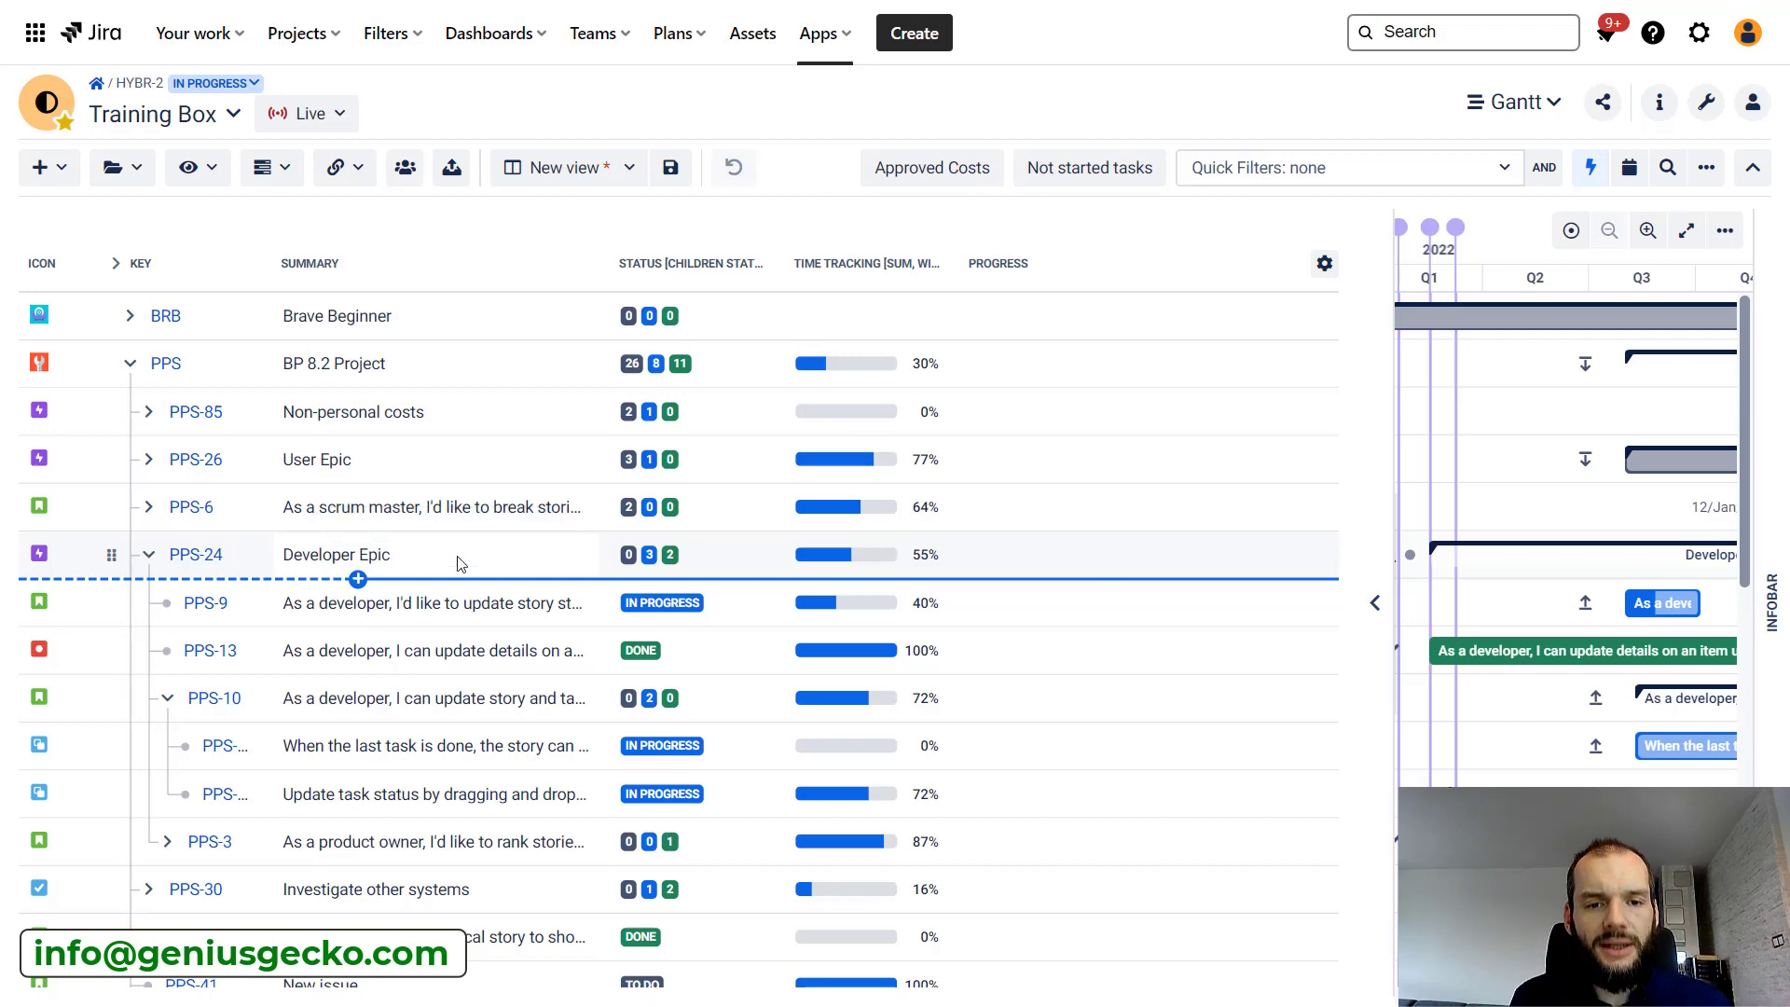
# Review the aggregation options offered for the Status column without changing the selection
pyautogui.click(760, 265)
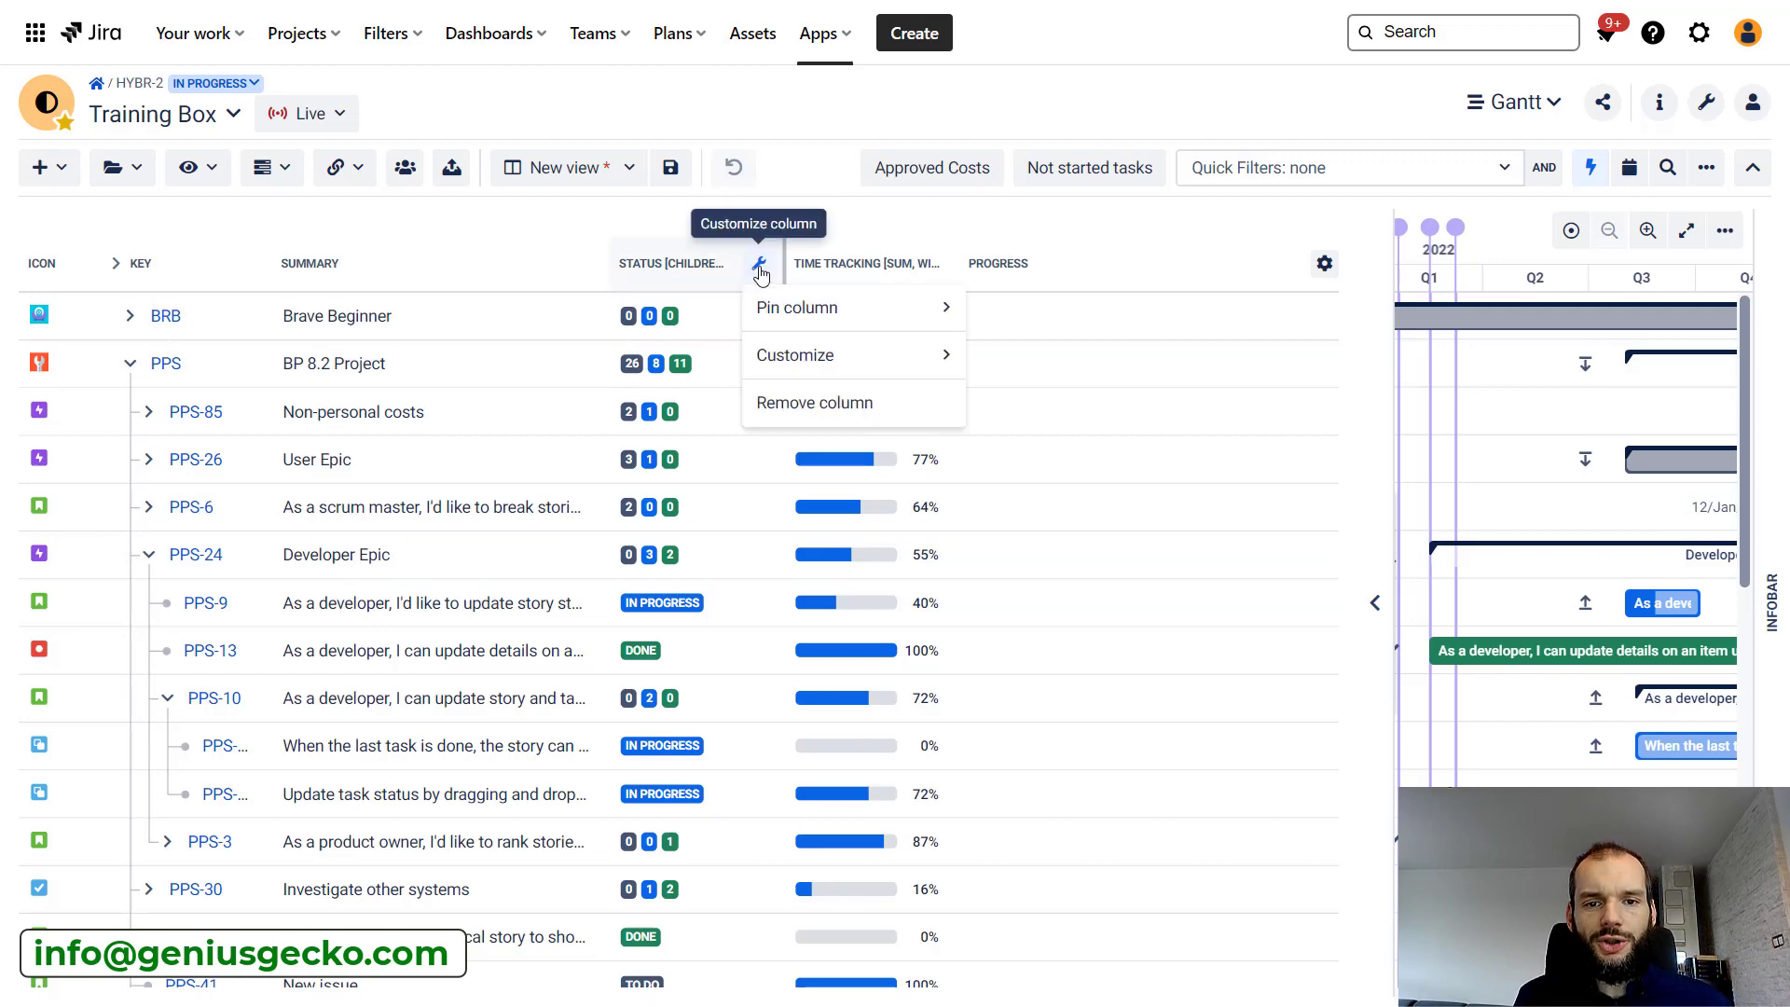
pyautogui.moveTo(805, 360)
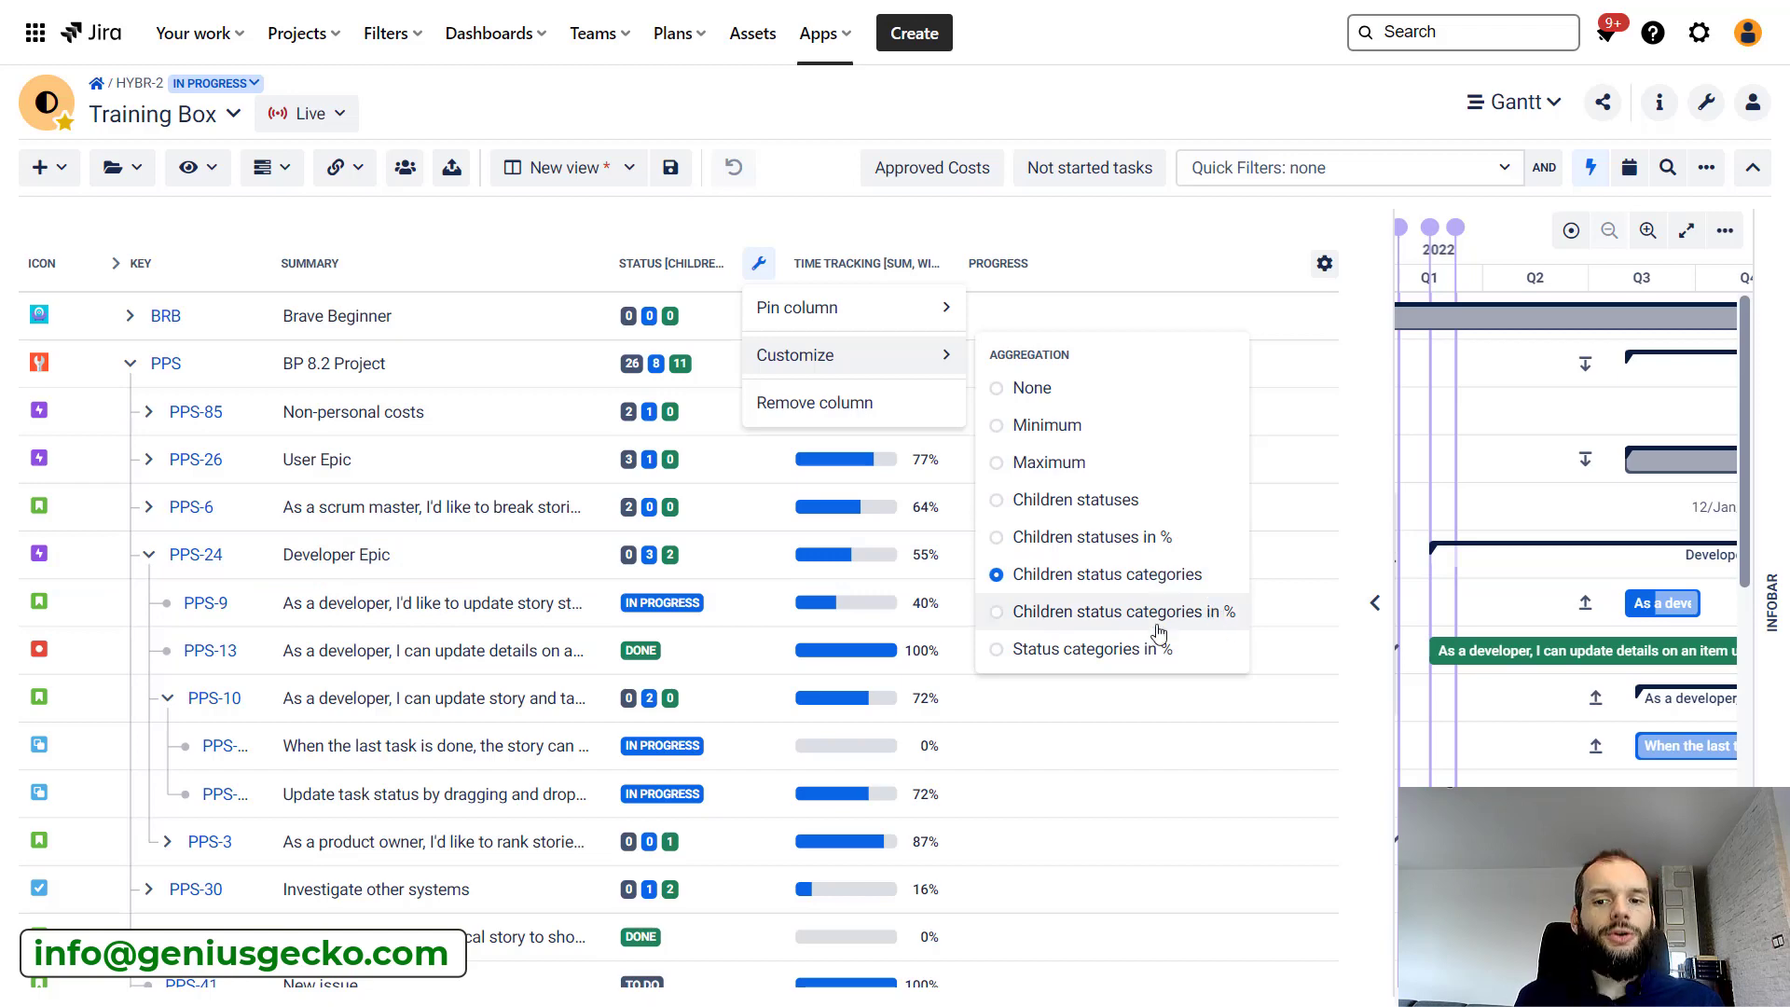
pyautogui.moveTo(653, 556)
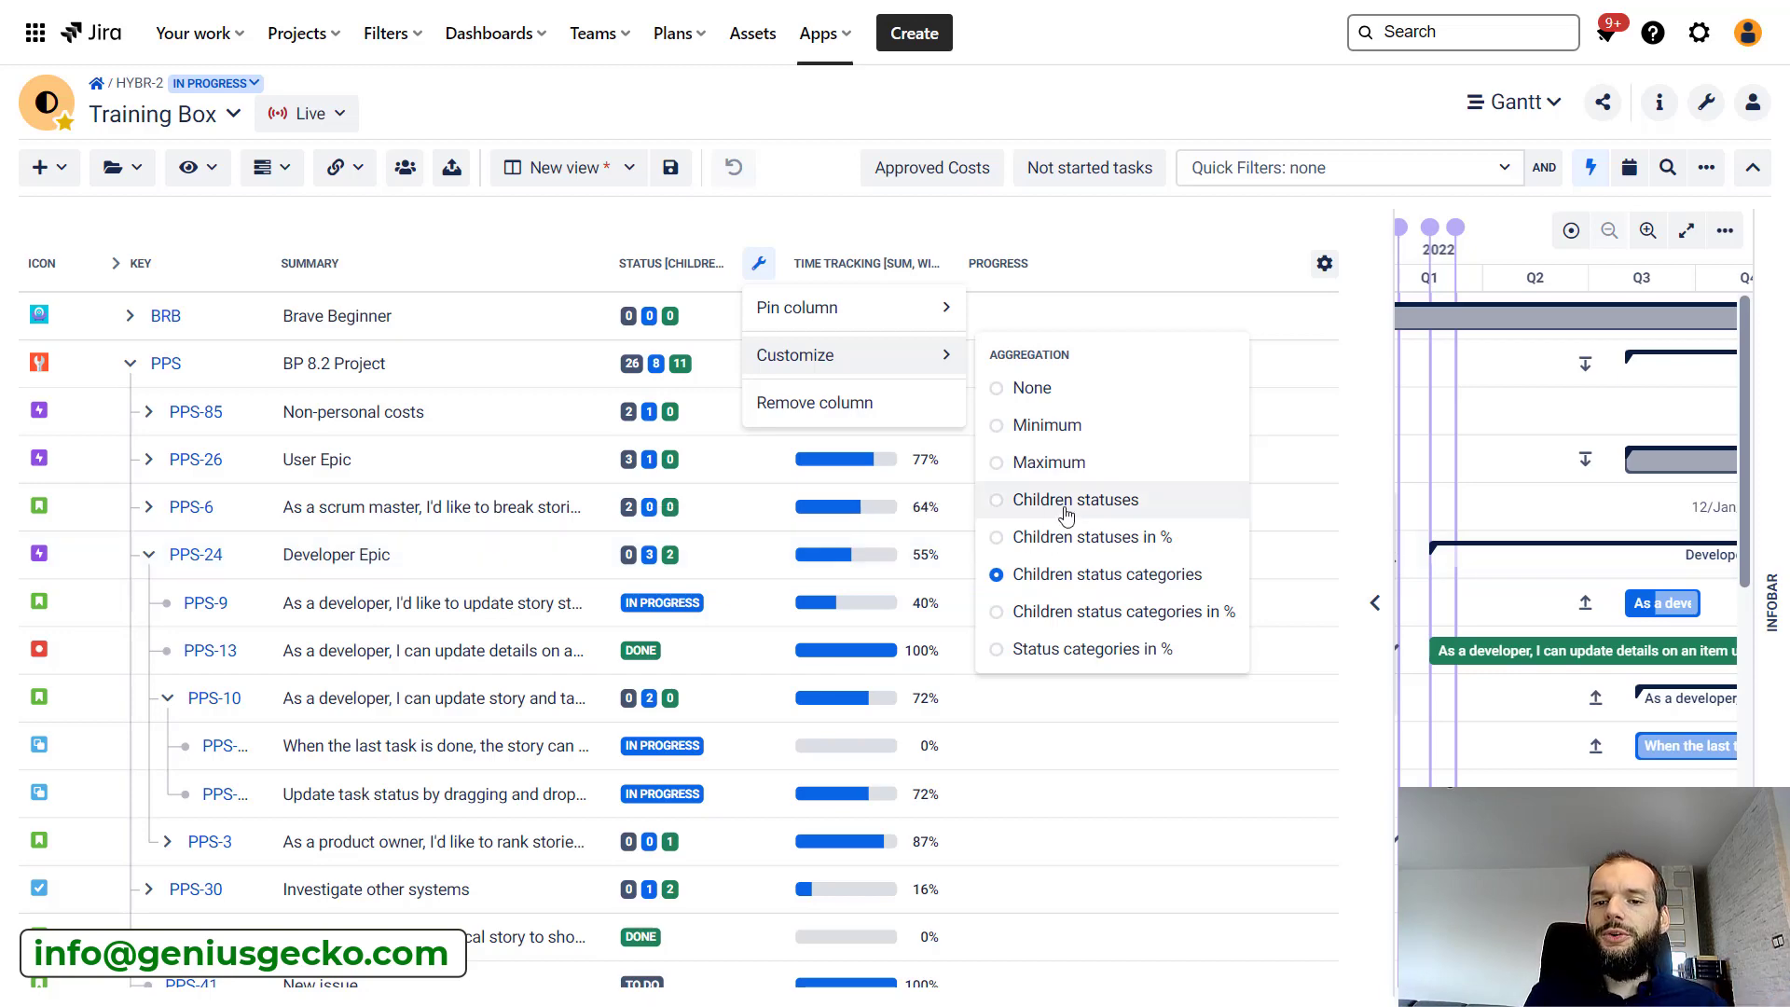
pyautogui.click(733, 230)
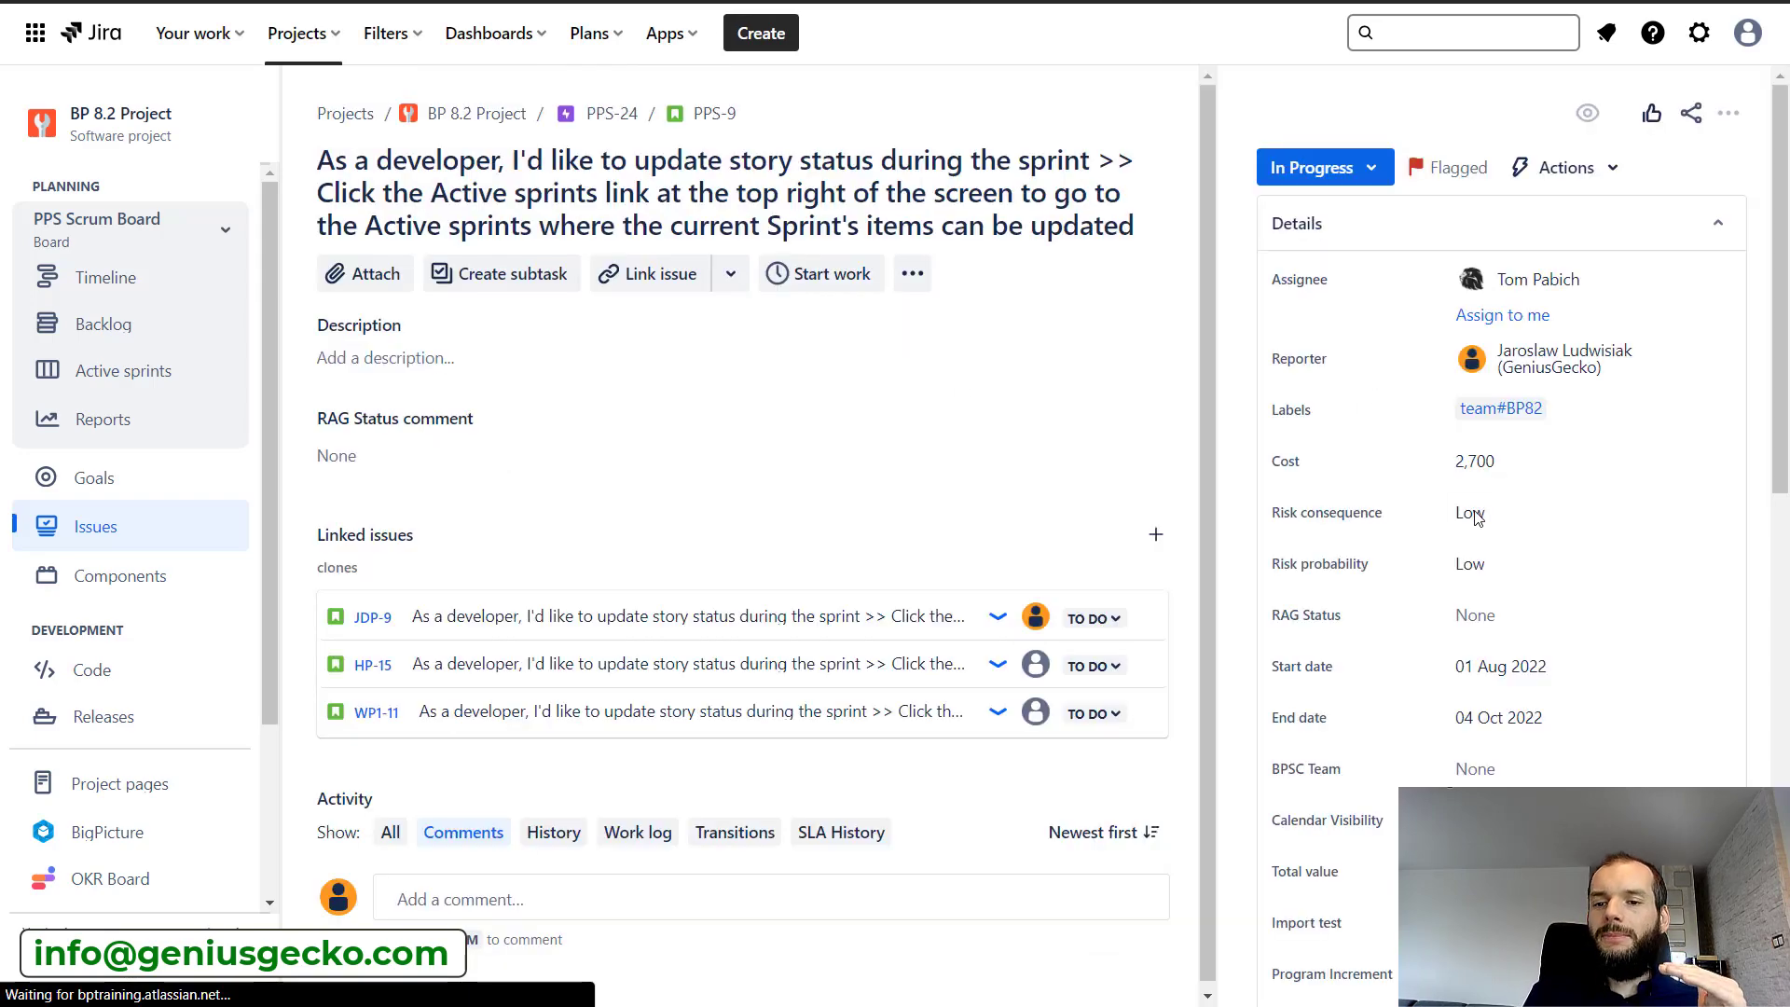
# Examine the original estimate and the logged and remaining time in the details of issue PPS-9
pyautogui.scroll(-6, 1463, 513)
pyautogui.scroll(-5, 1509, 557)
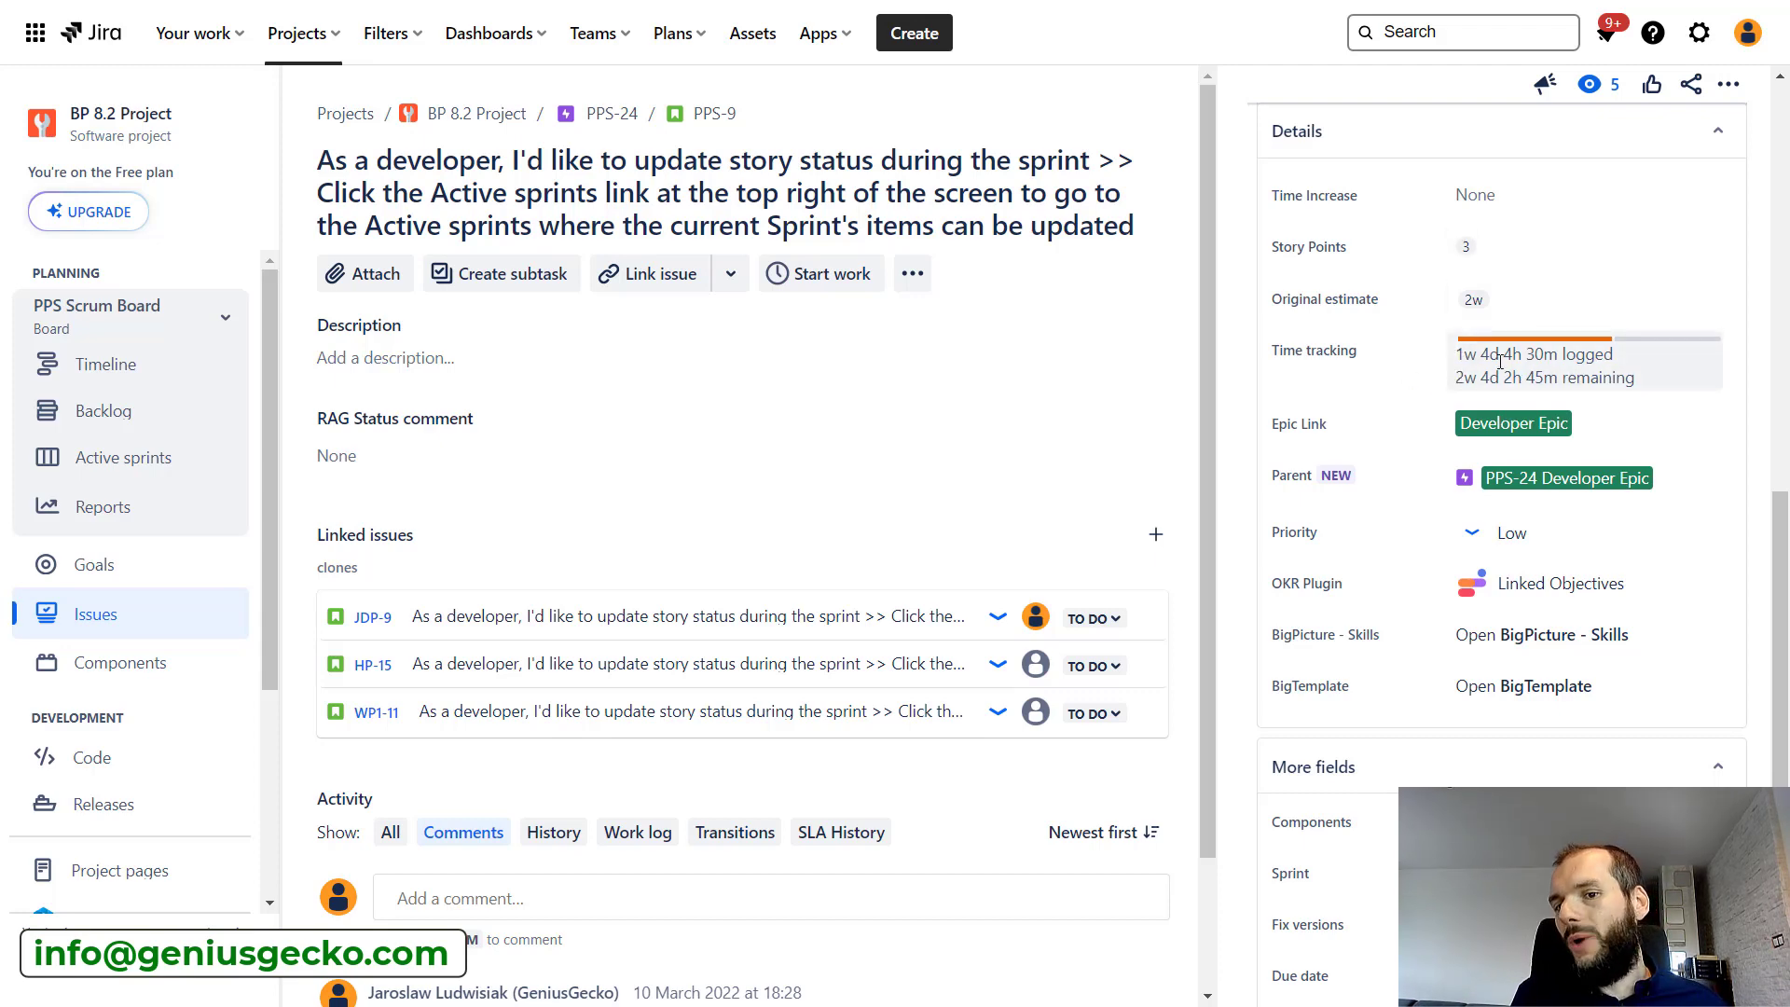
pyautogui.moveTo(1608, 364)
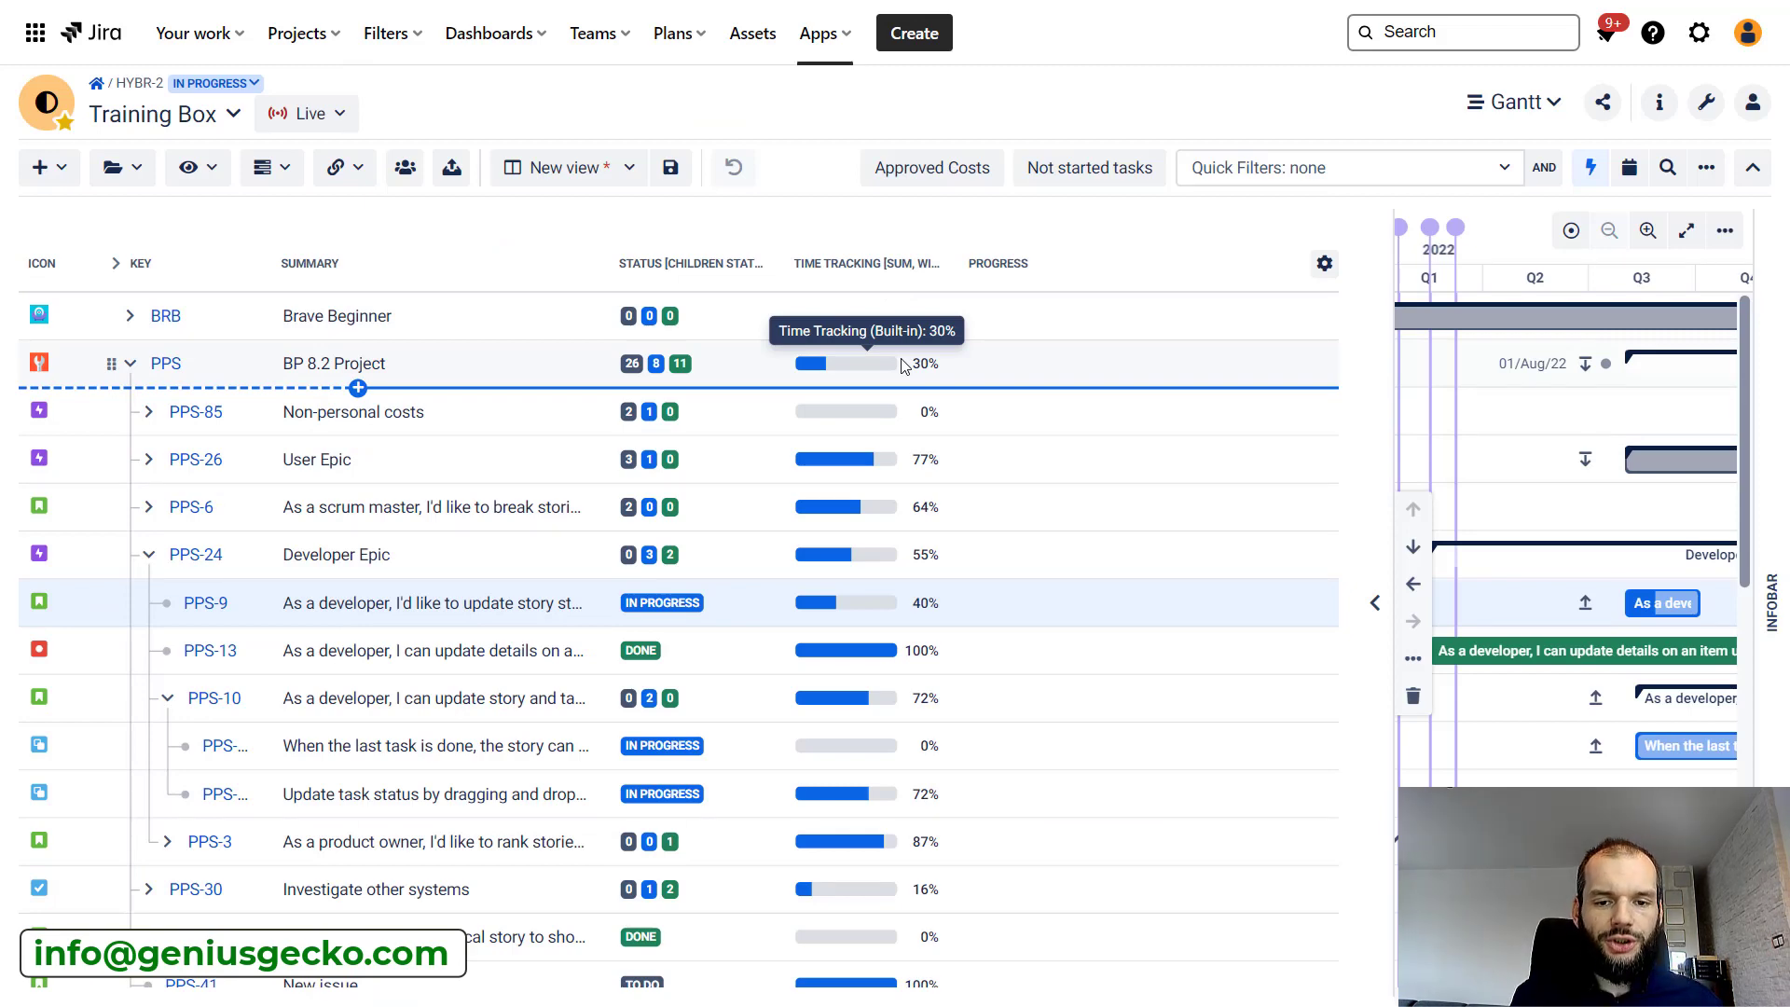
# Set the Time Tracking column's aggregation to None and collapse the Developer Epic to check its own progress
pyautogui.scroll(-1, 891, 578)
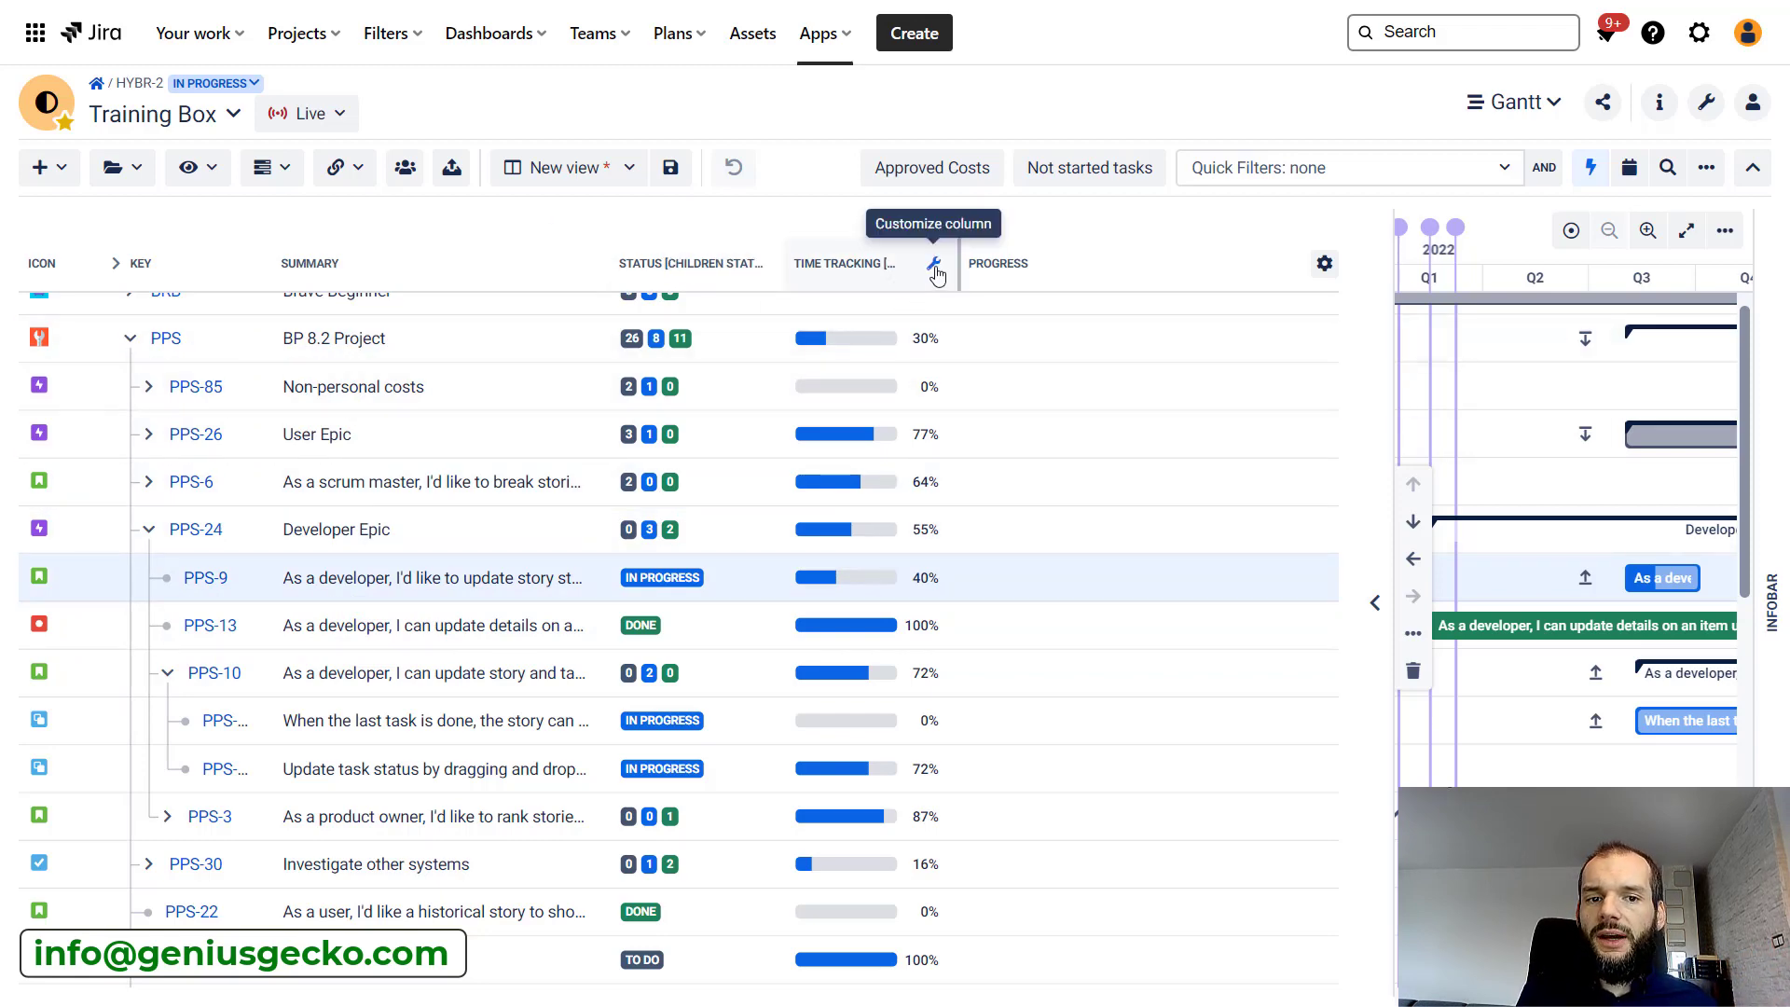
pyautogui.click(934, 267)
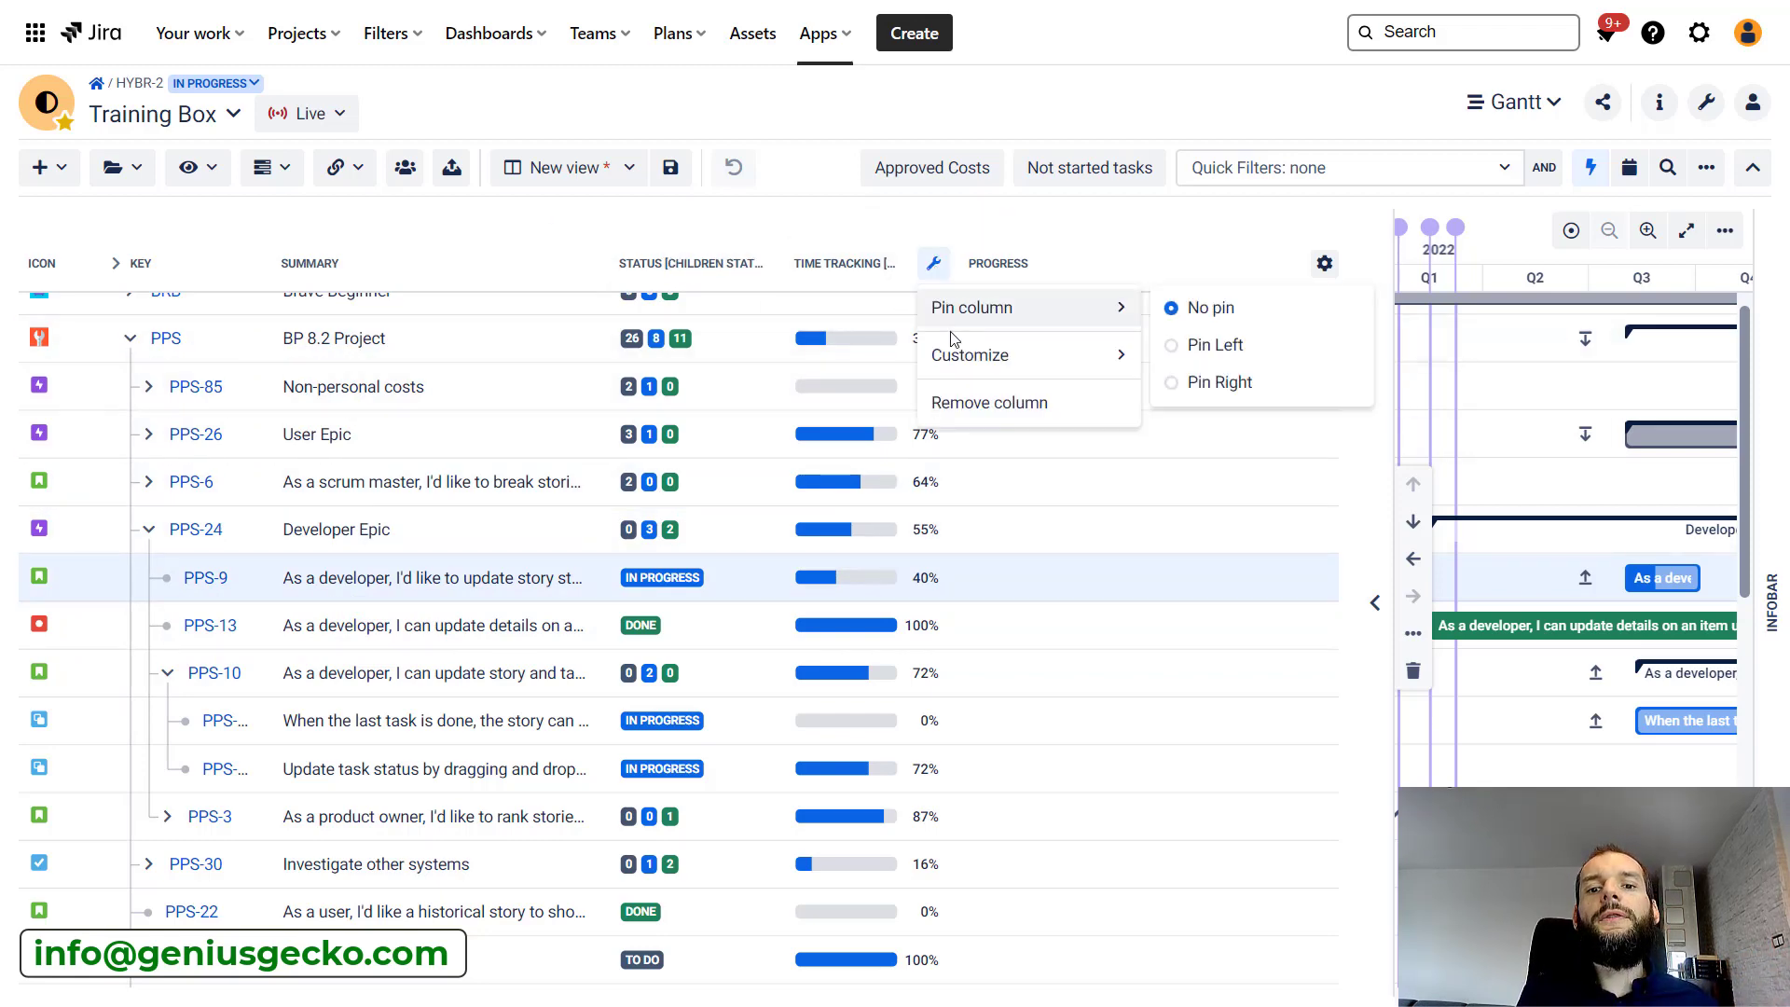
pyautogui.moveTo(1032, 364)
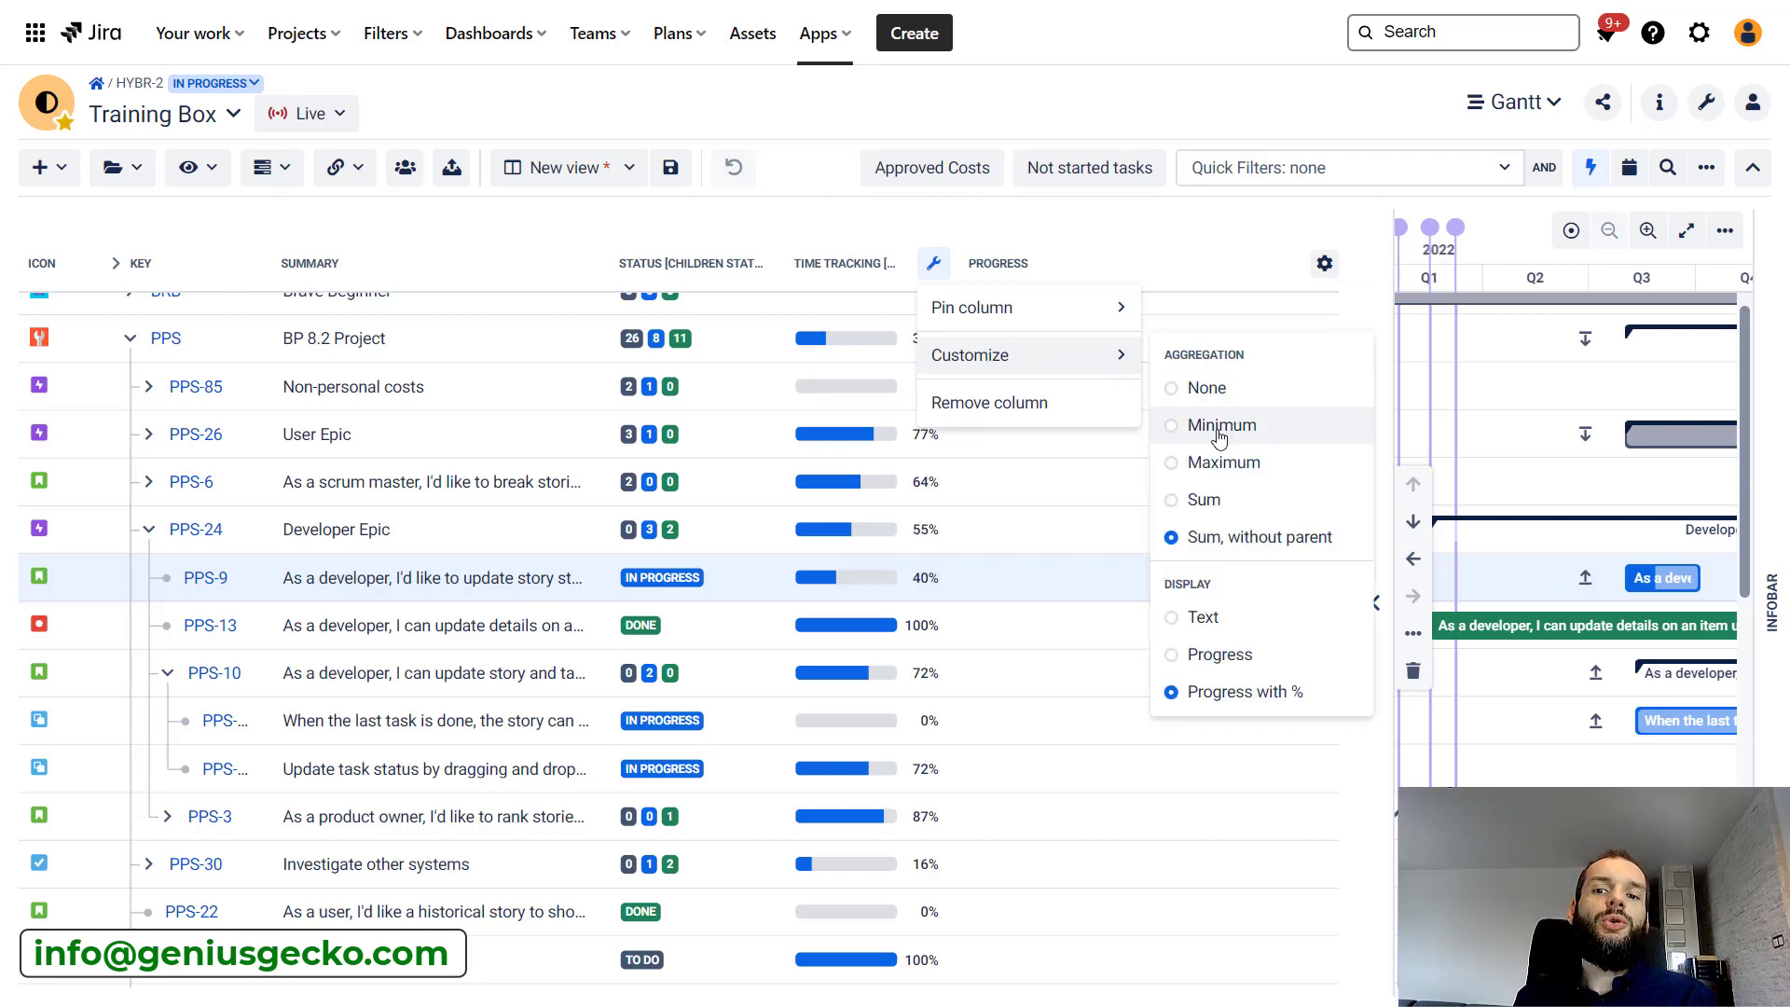
pyautogui.click(1215, 392)
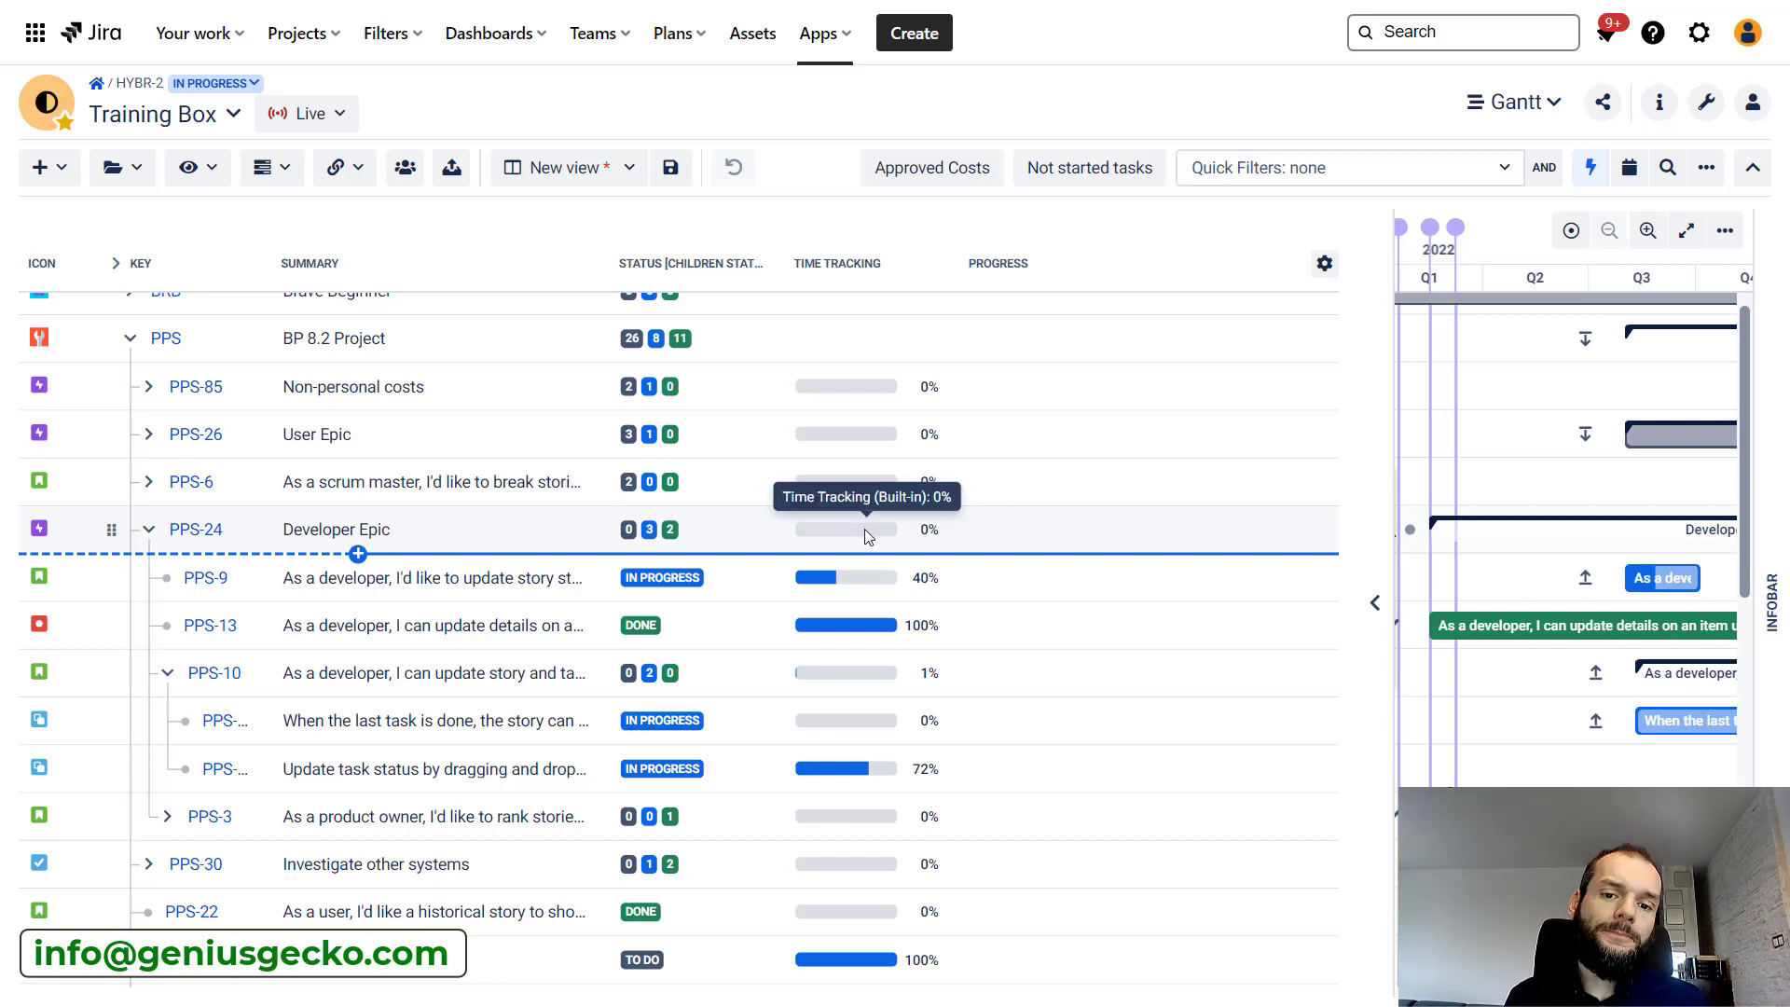
pyautogui.click(149, 529)
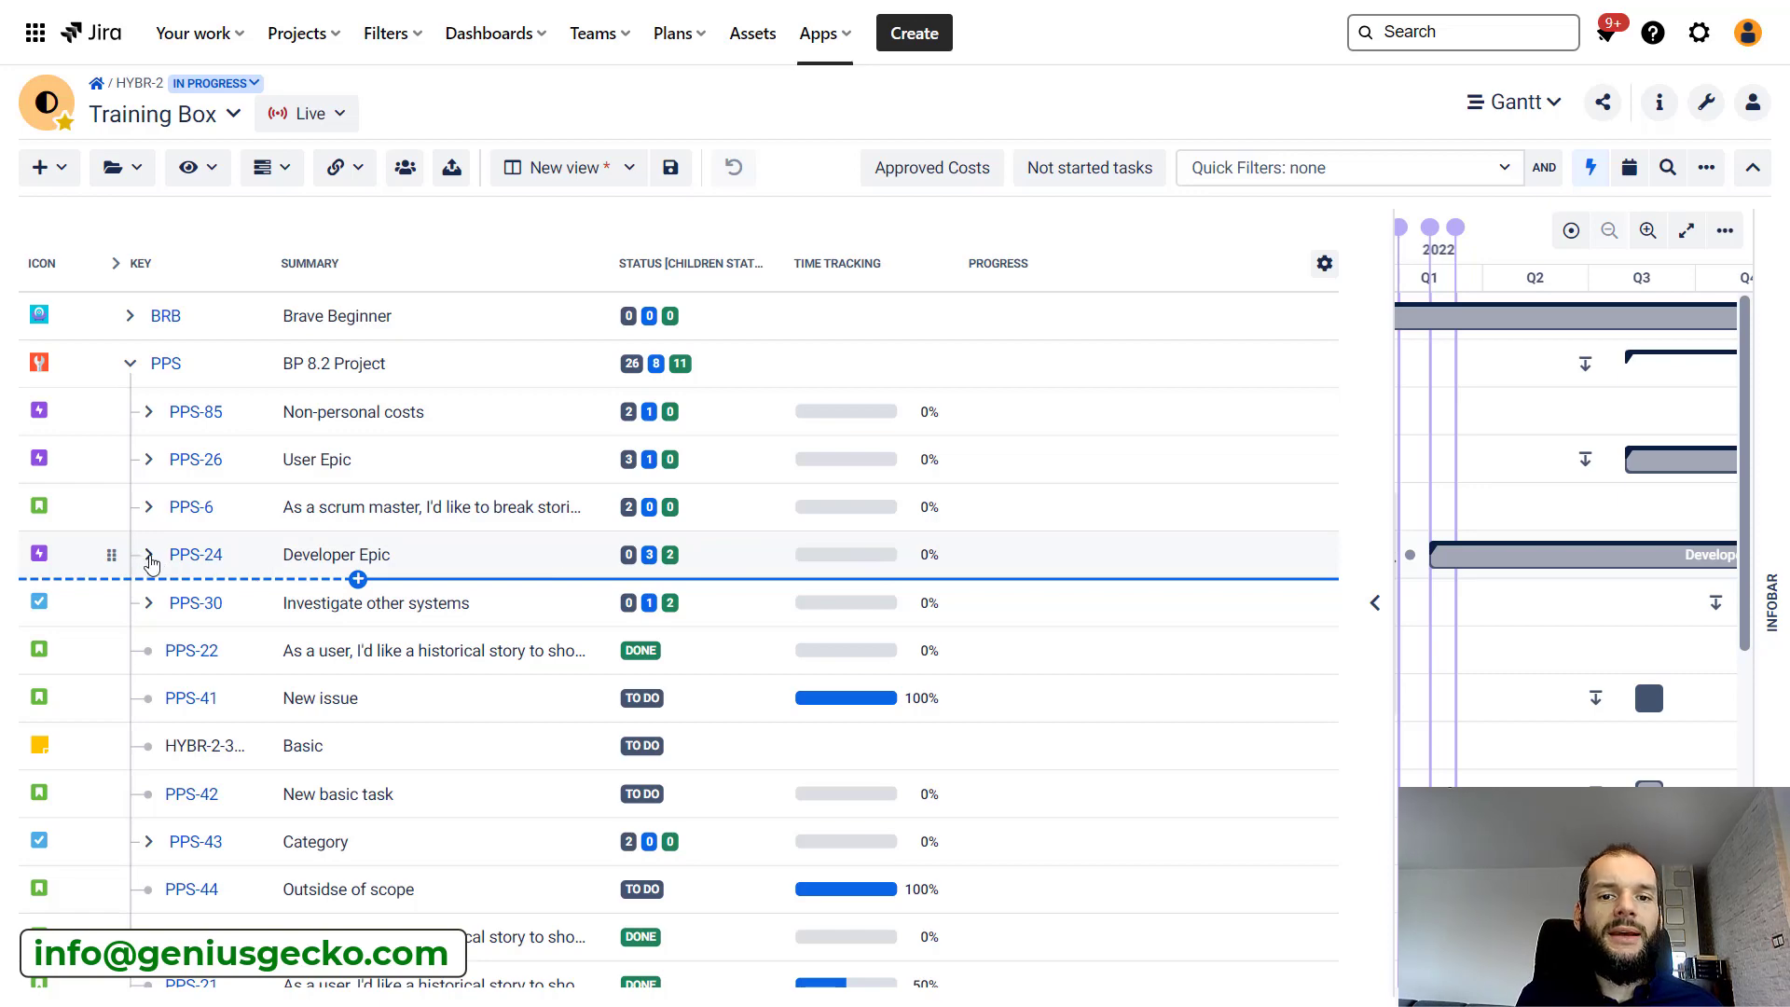
# Set the Time Tracking column's aggregation to Sum, without parent
pyautogui.click(934, 264)
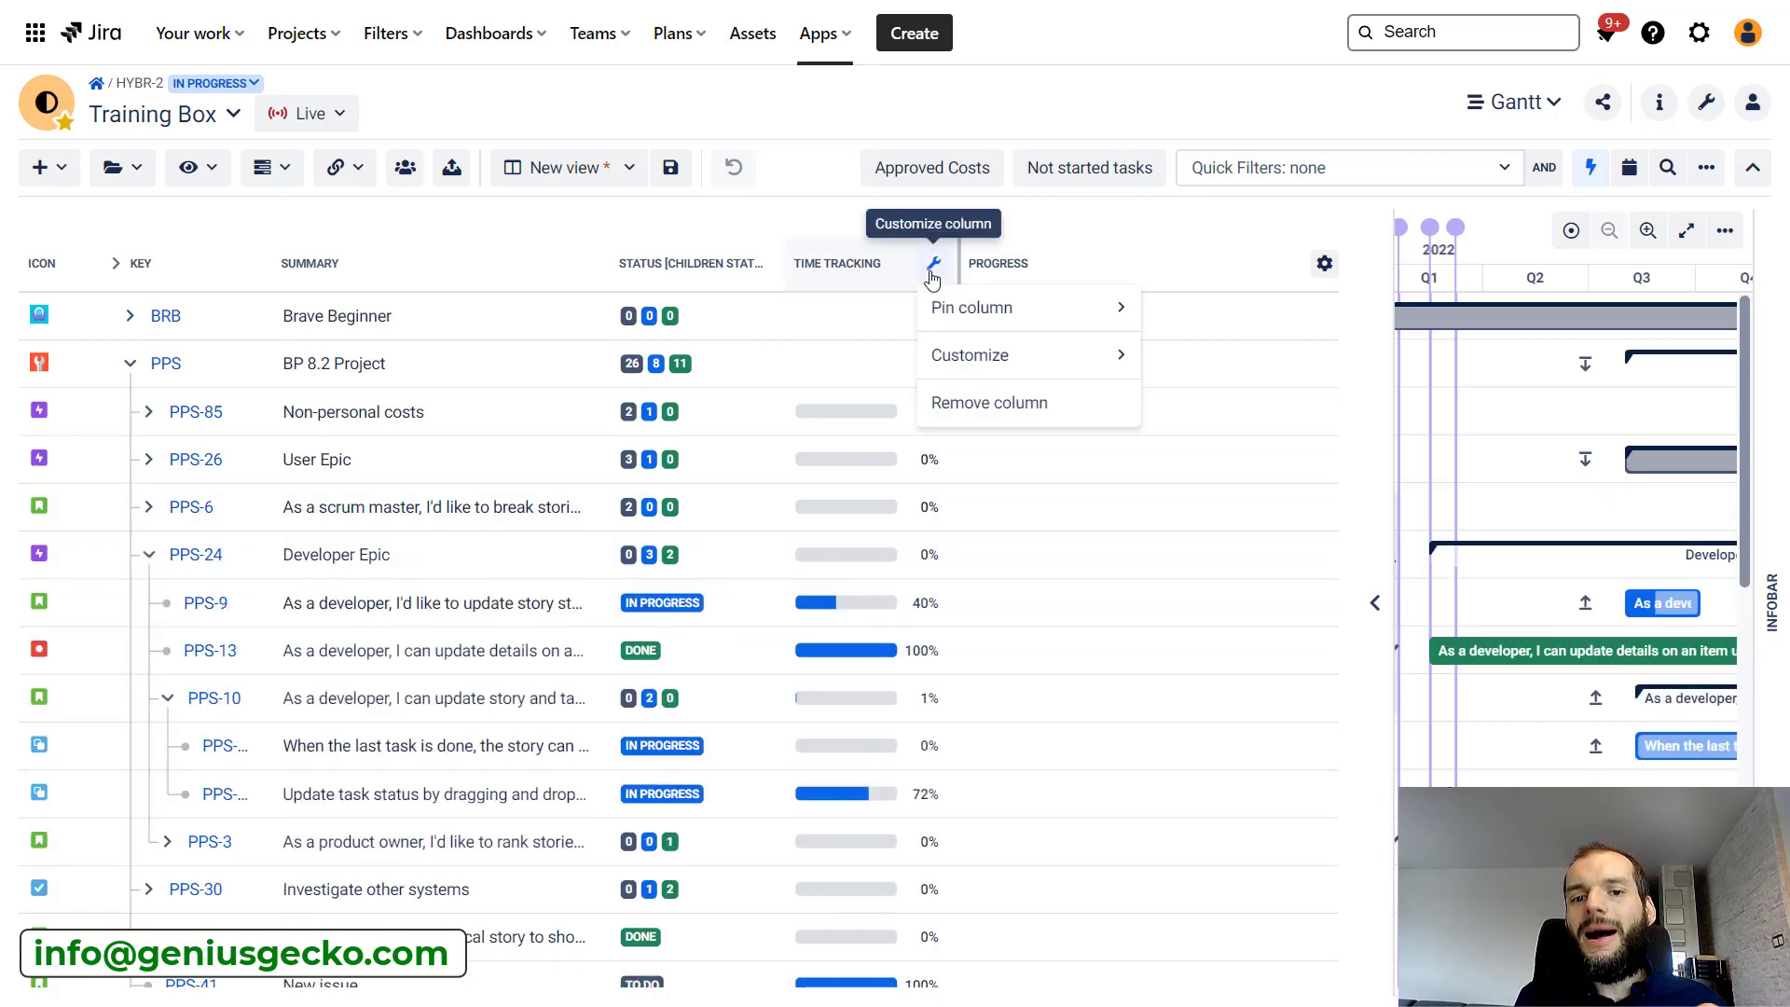
pyautogui.moveTo(970, 355)
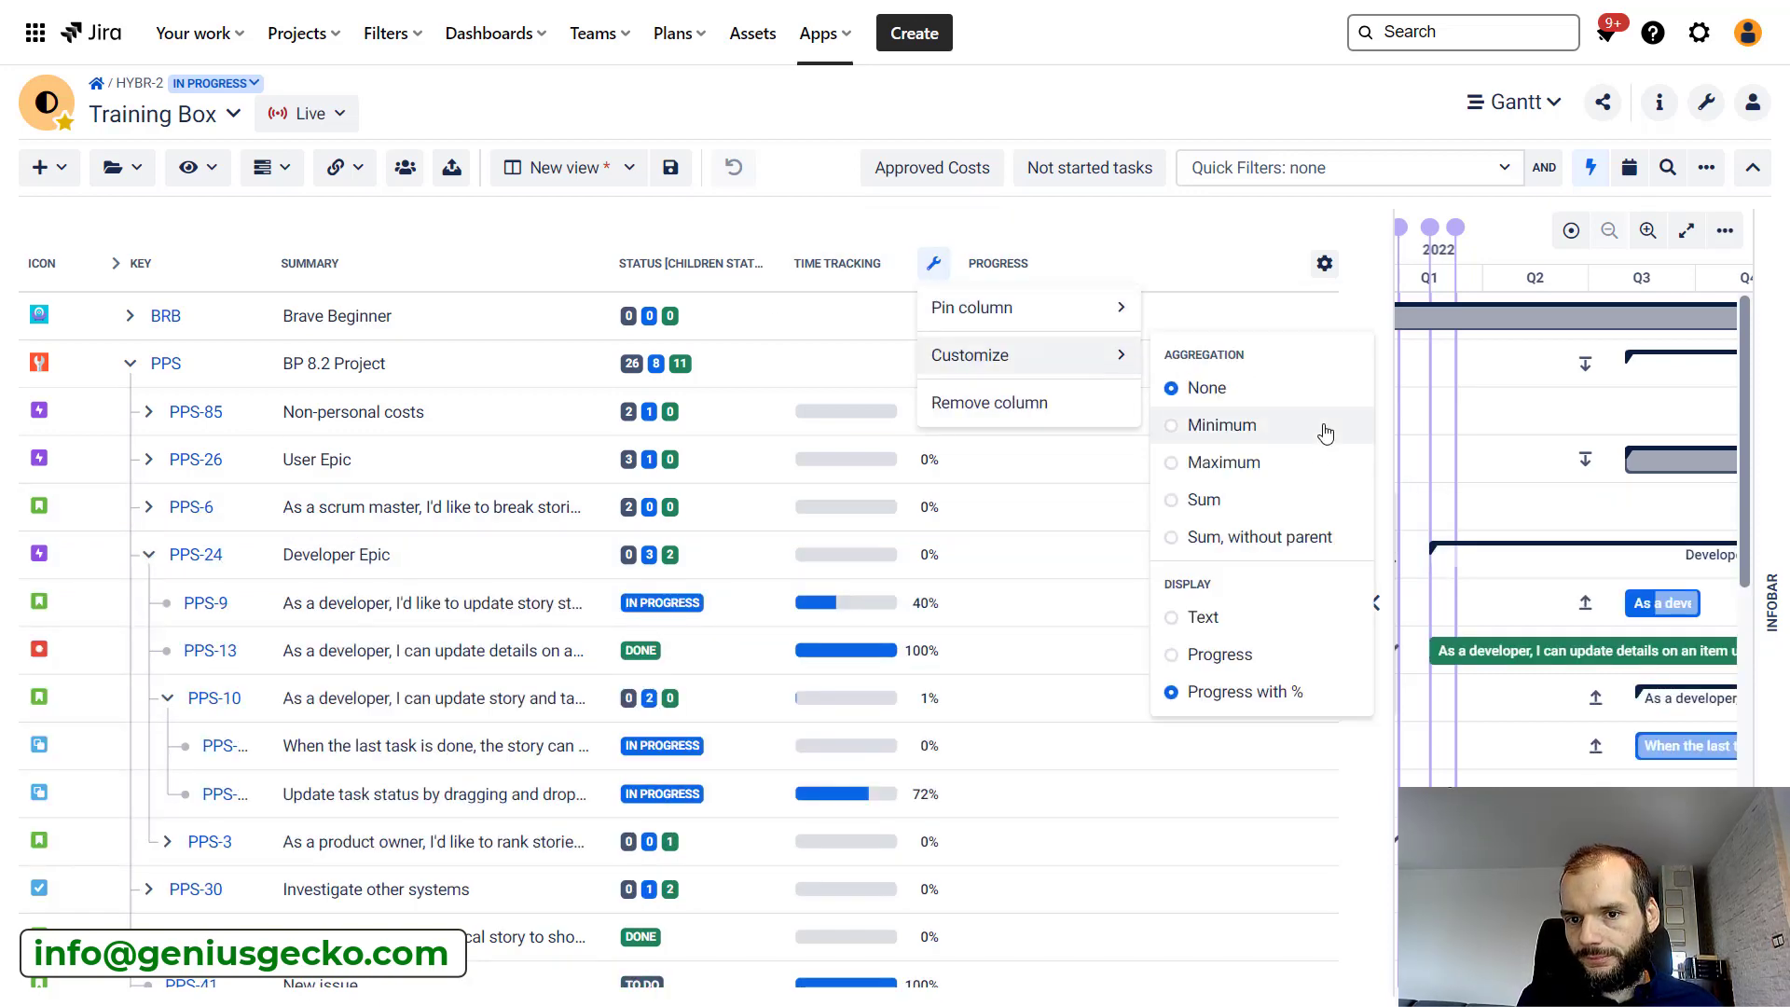
pyautogui.click(1296, 551)
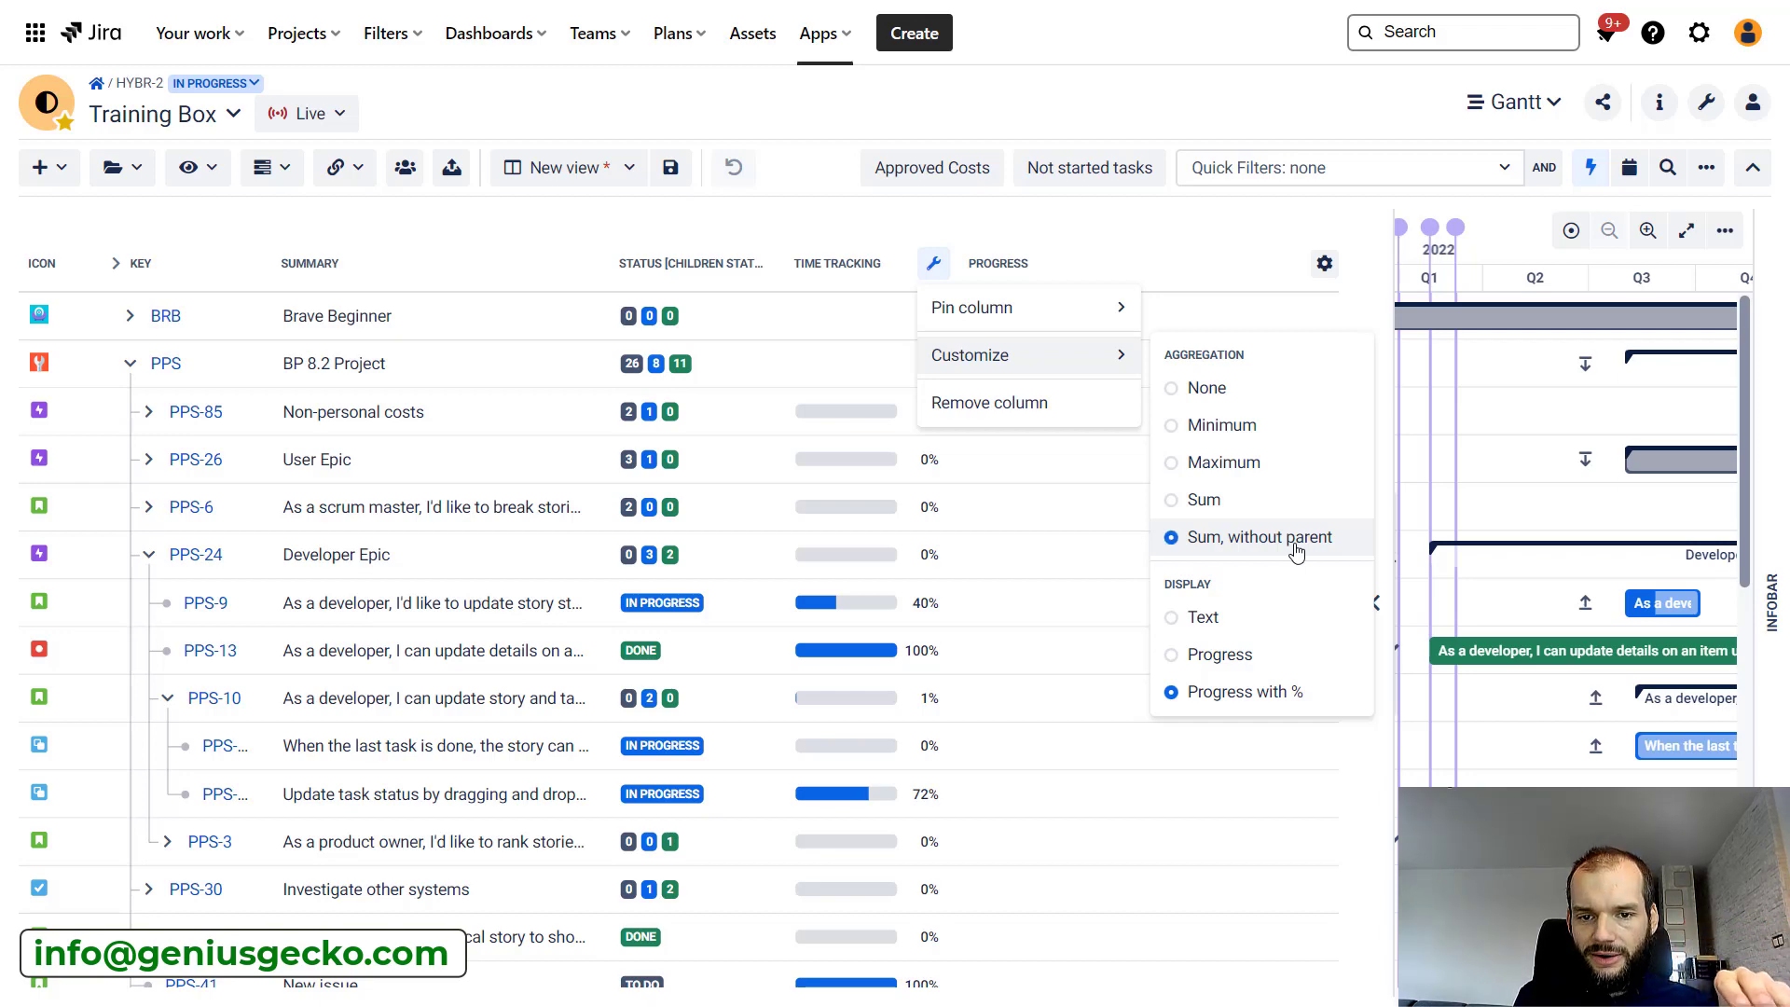
pyautogui.moveTo(855, 557)
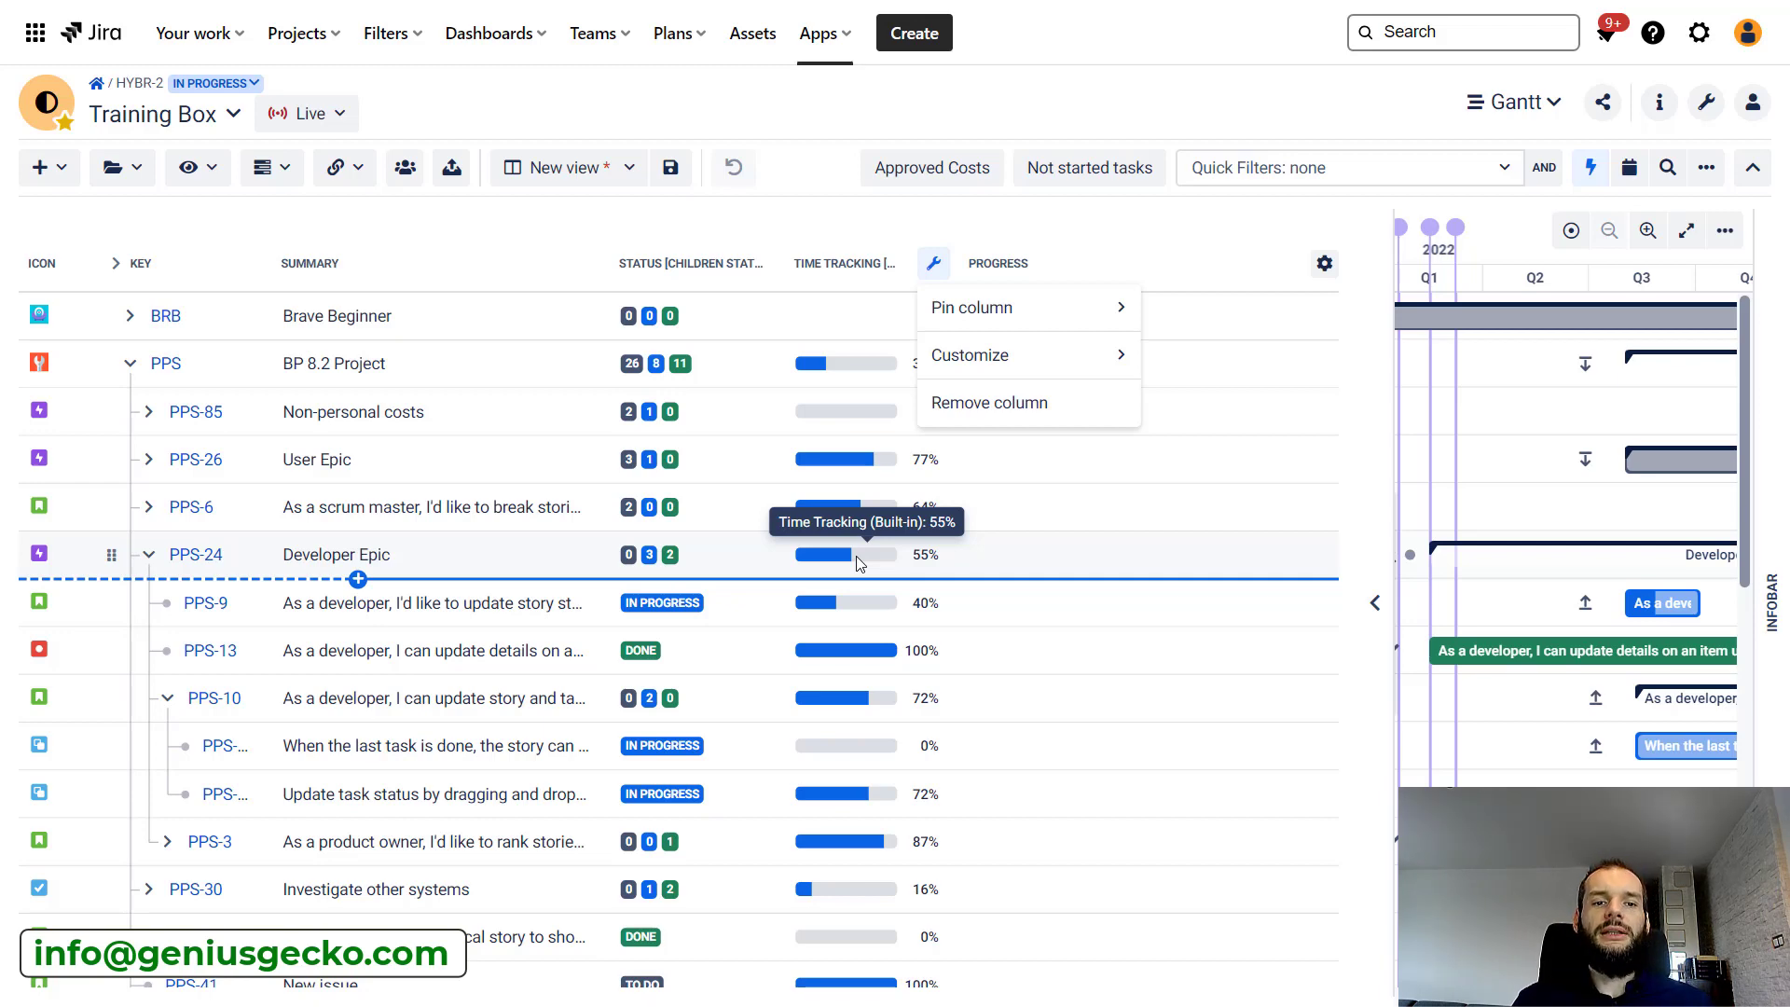
pyautogui.click(891, 151)
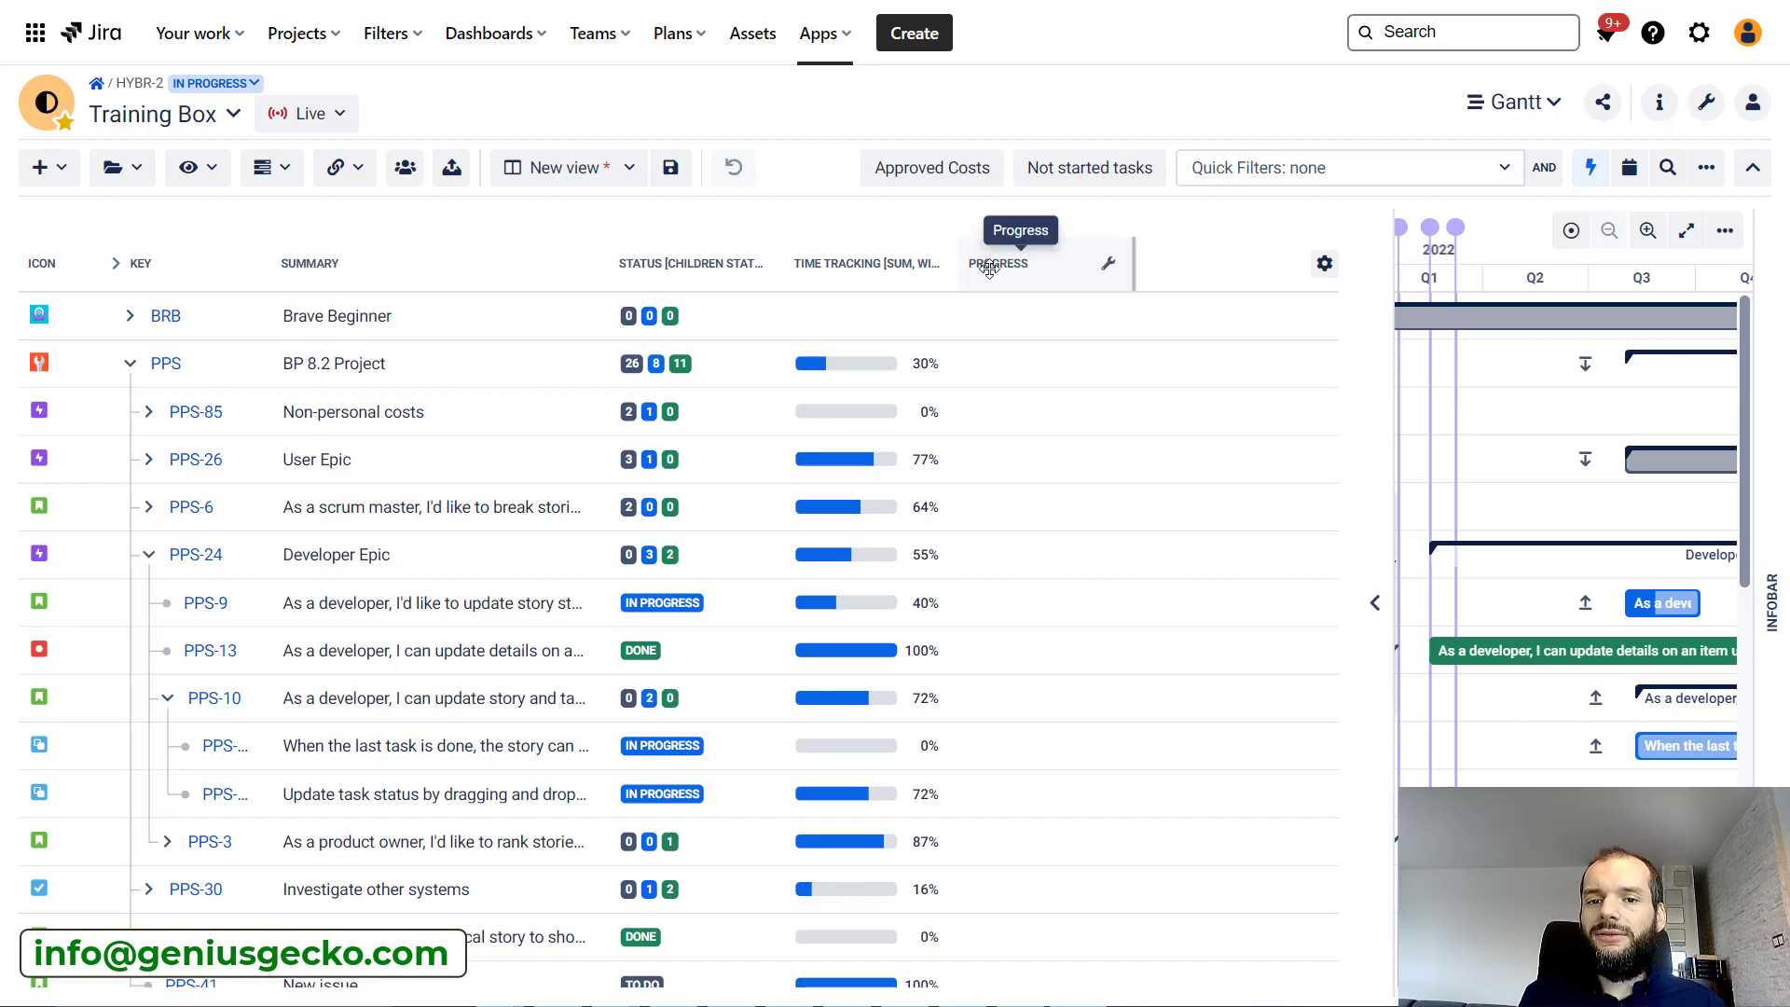
# Set the Progress value to 50 for PPS-9 and 30 for PPS-13
pyautogui.click(1010, 603)
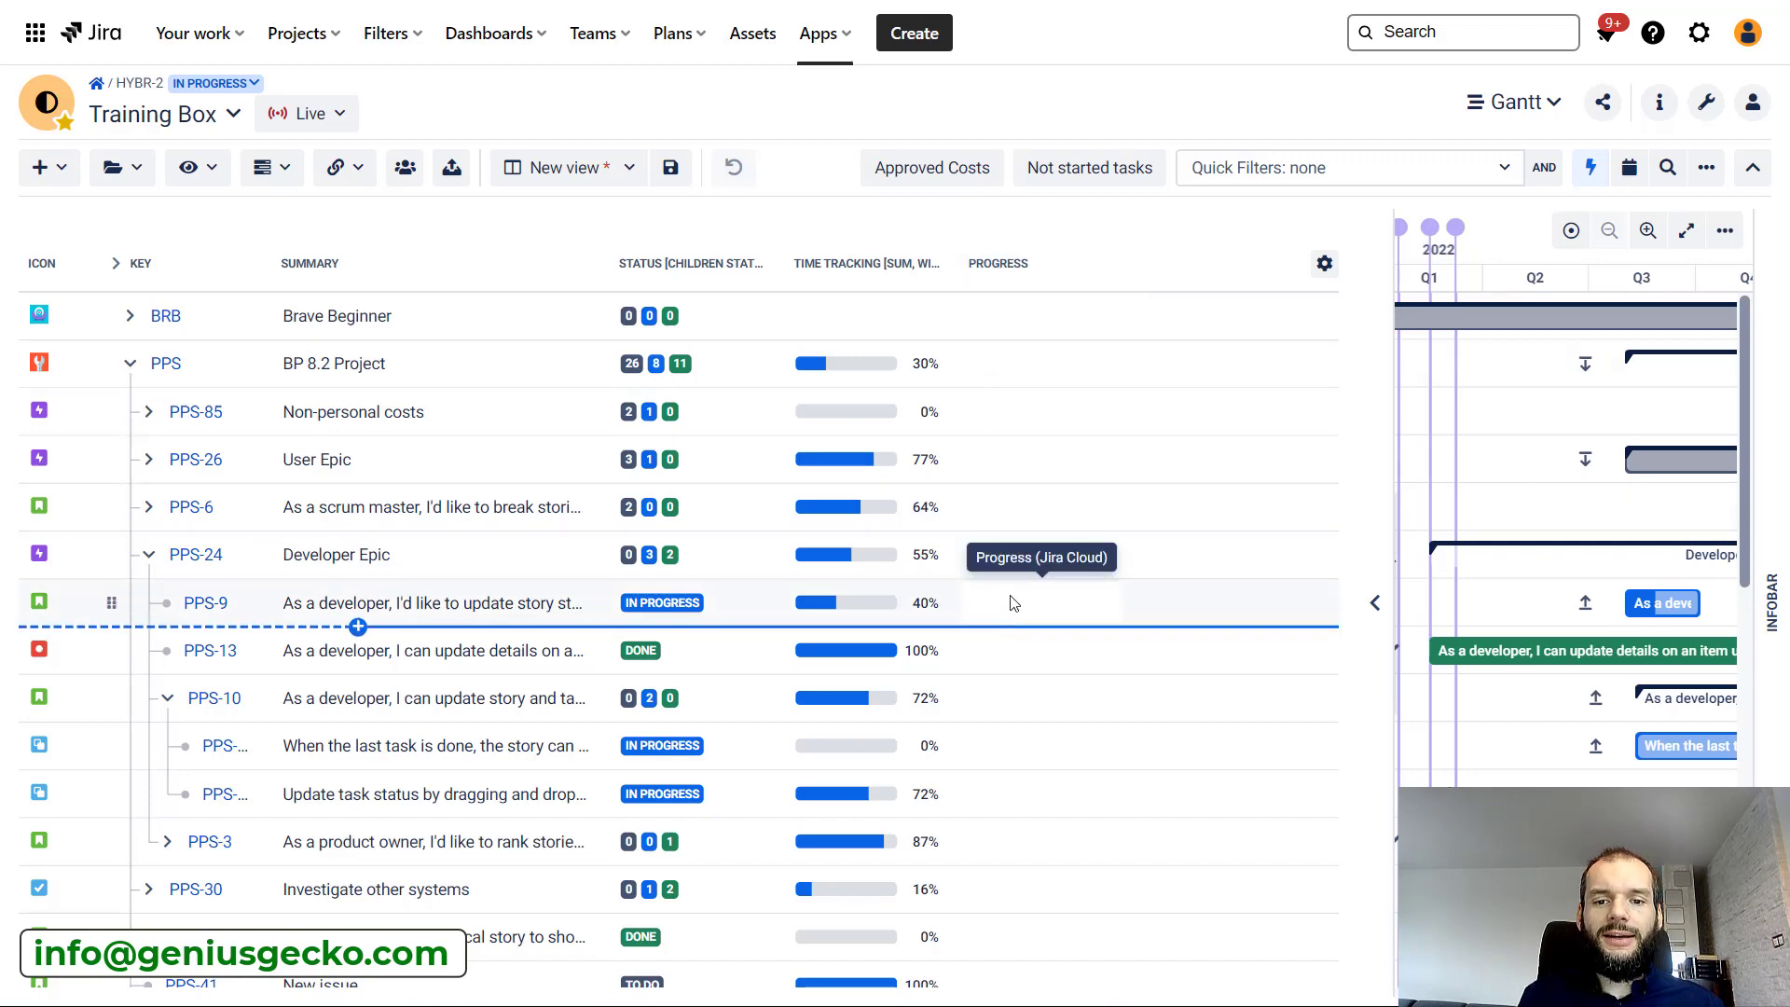
pyautogui.write('50')
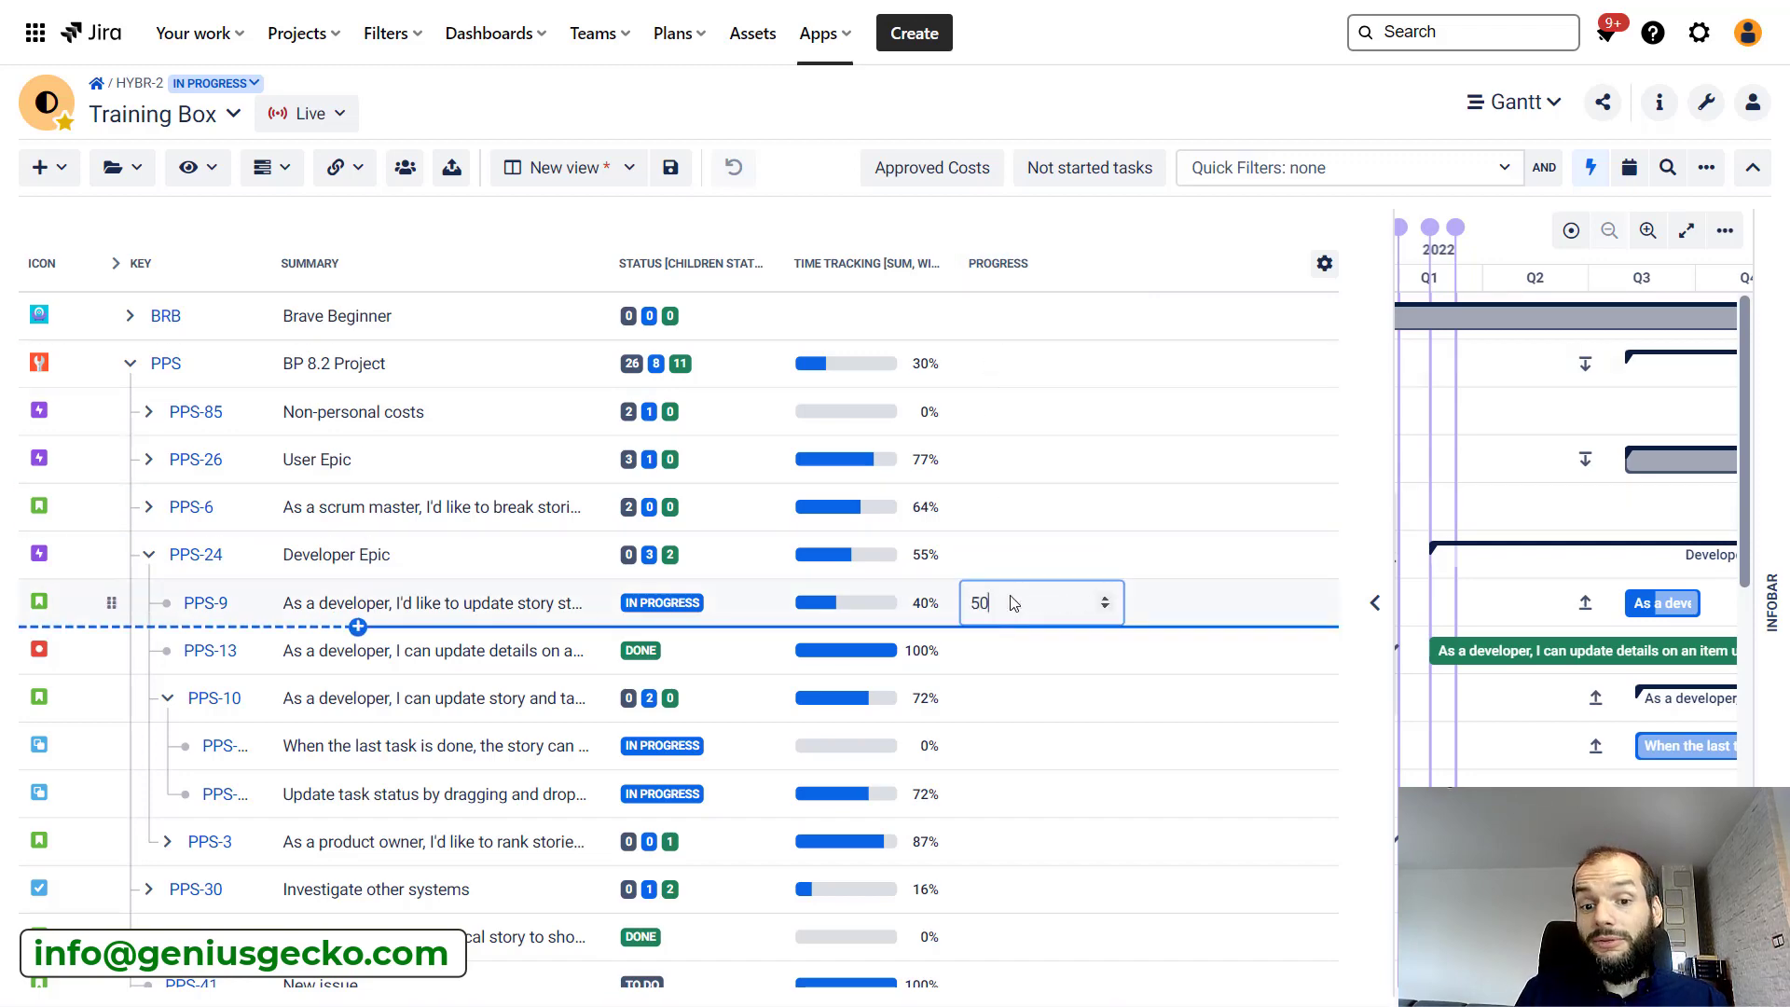
pyautogui.click(1016, 650)
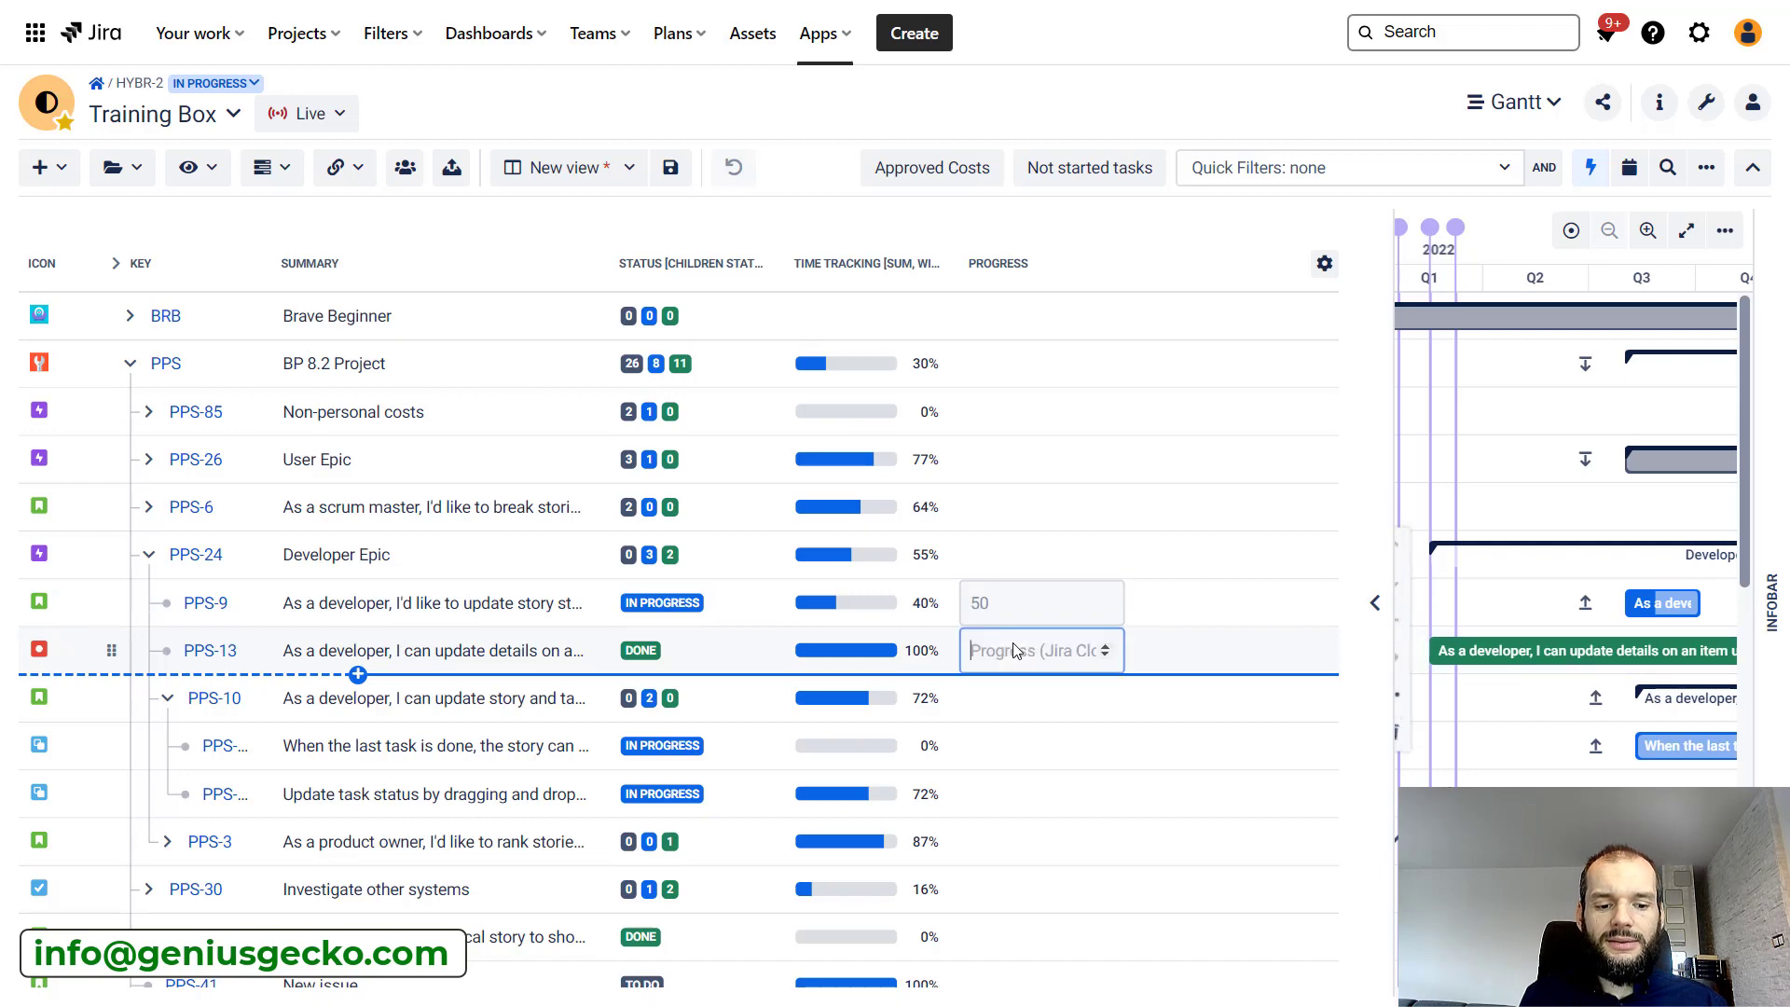
pyautogui.write('90')
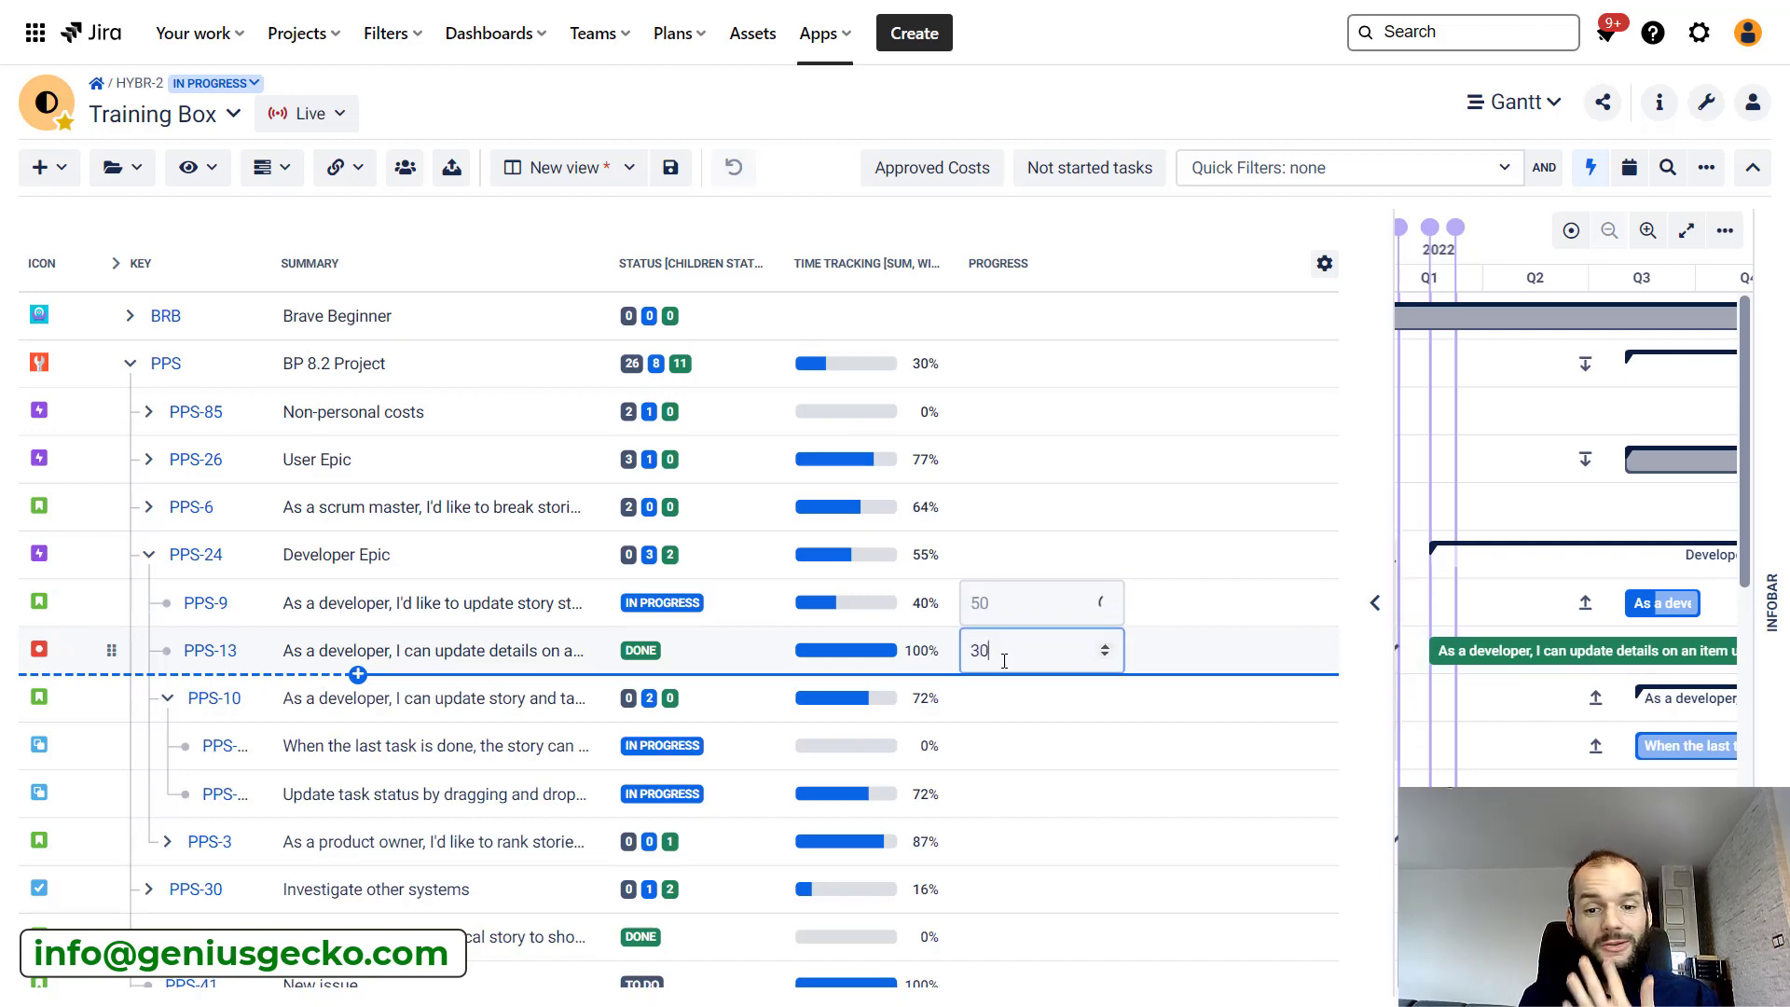
# Set the Progress of PPS-10's two subtasks to 10 and 15, dismissing the unneeded issue creation form
pyautogui.click(1000, 748)
pyautogui.write('10')
pyautogui.click(988, 795)
pyautogui.write('15')
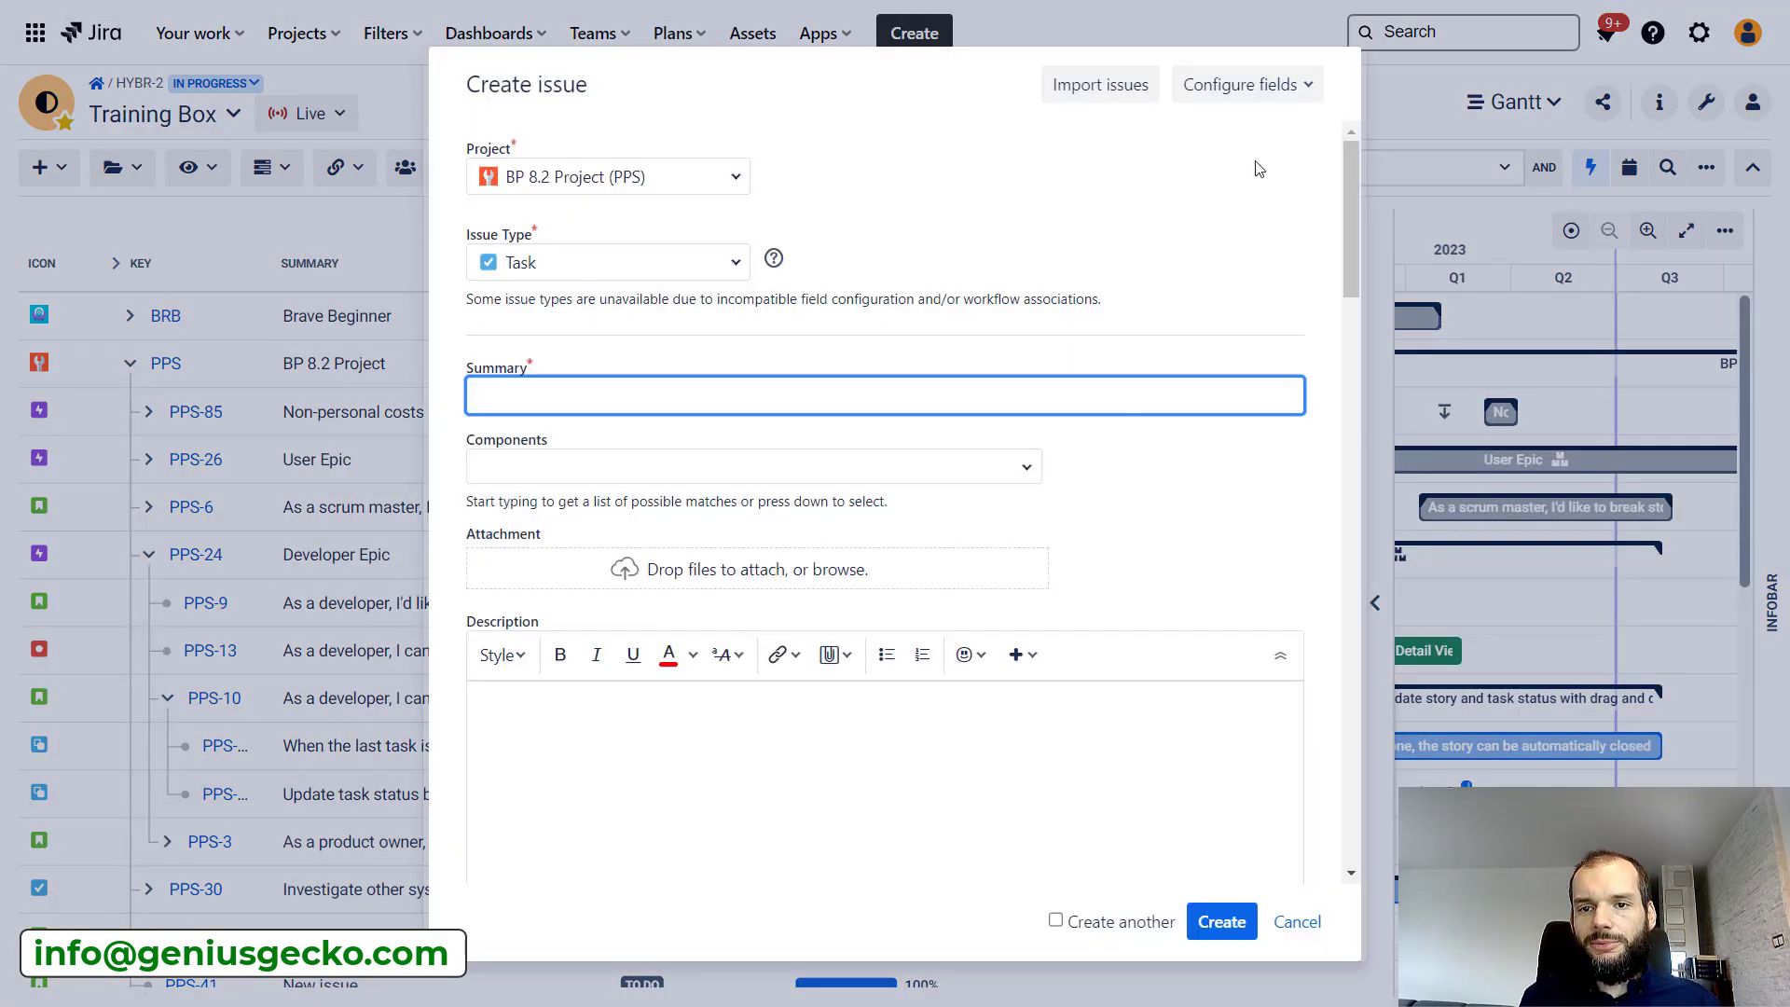
pyautogui.click(1290, 932)
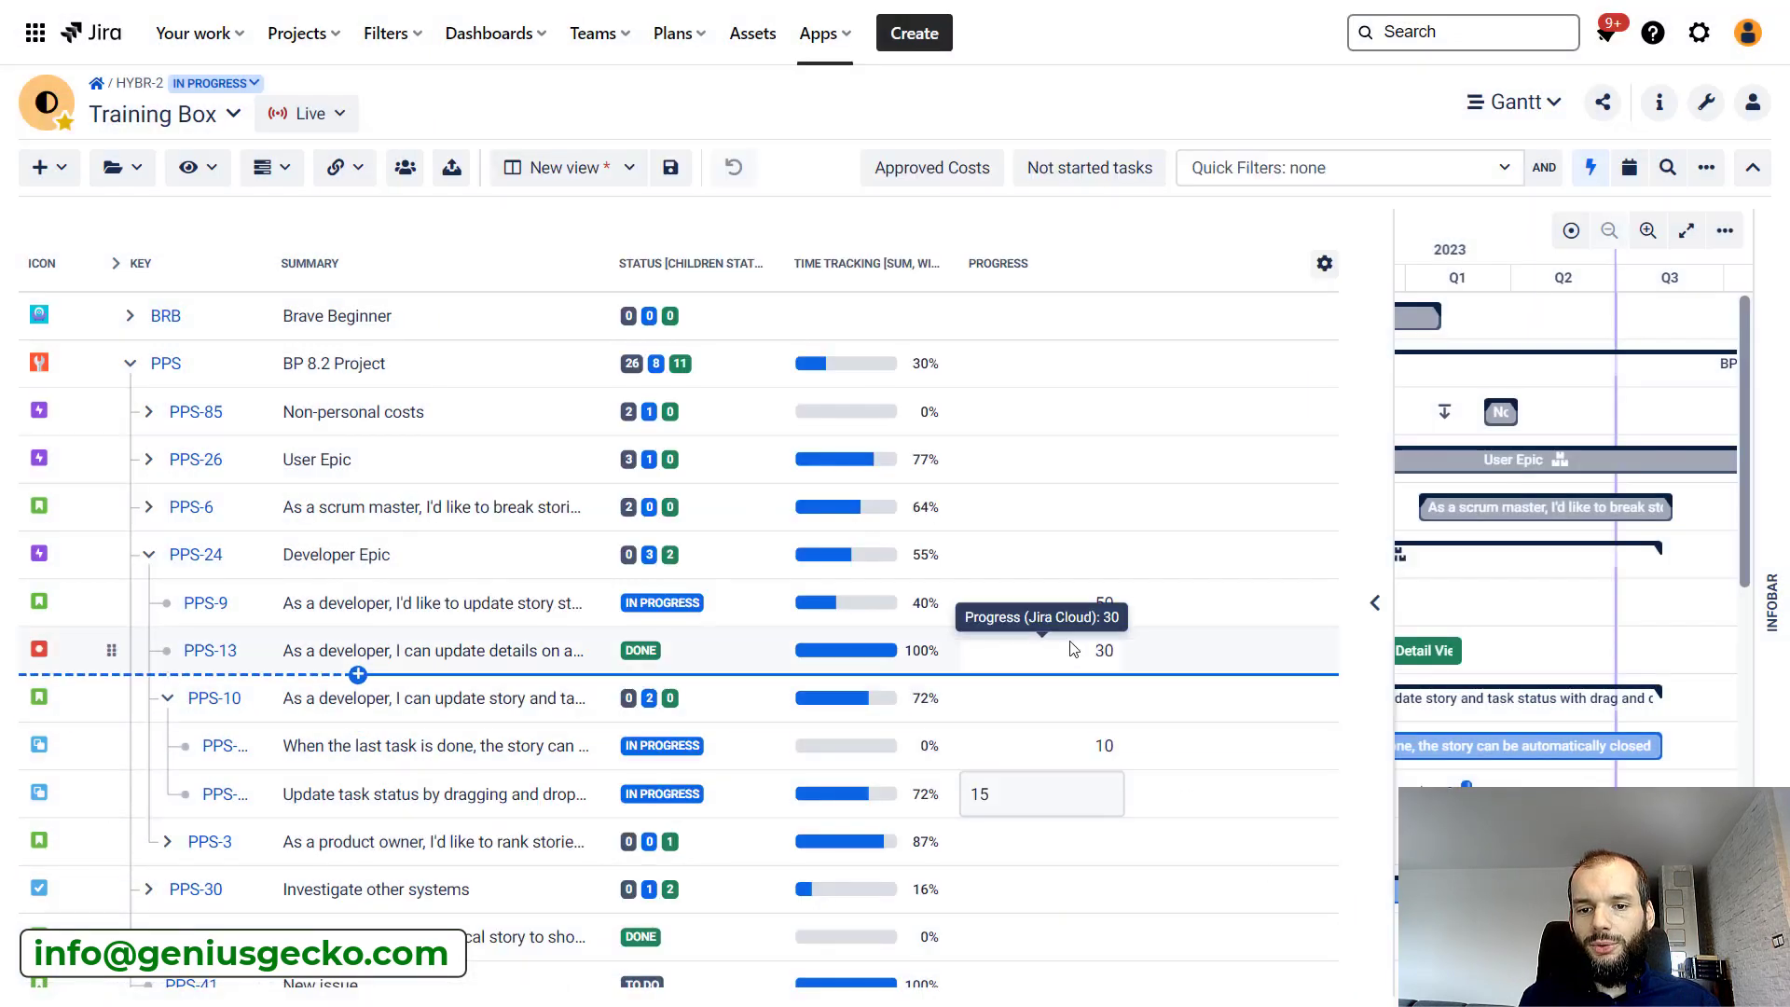
pyautogui.click(1054, 706)
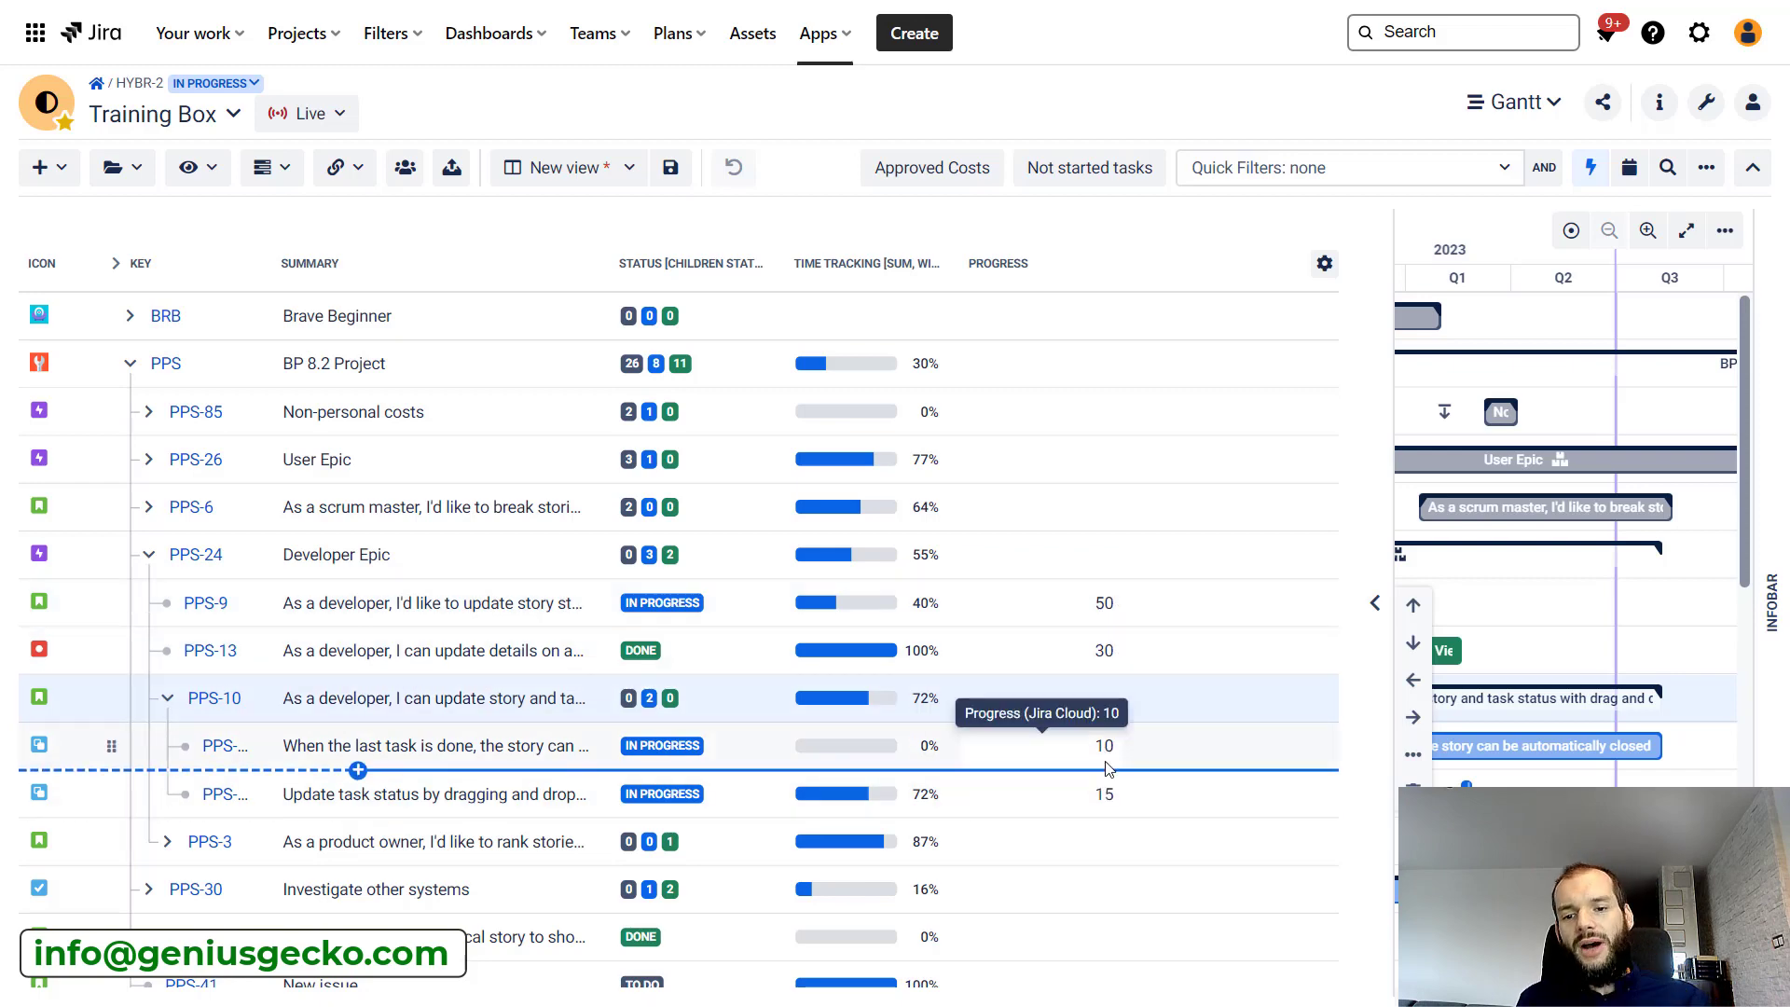
# Set the Progress column's aggregation to Average, without parent
pyautogui.click(1104, 269)
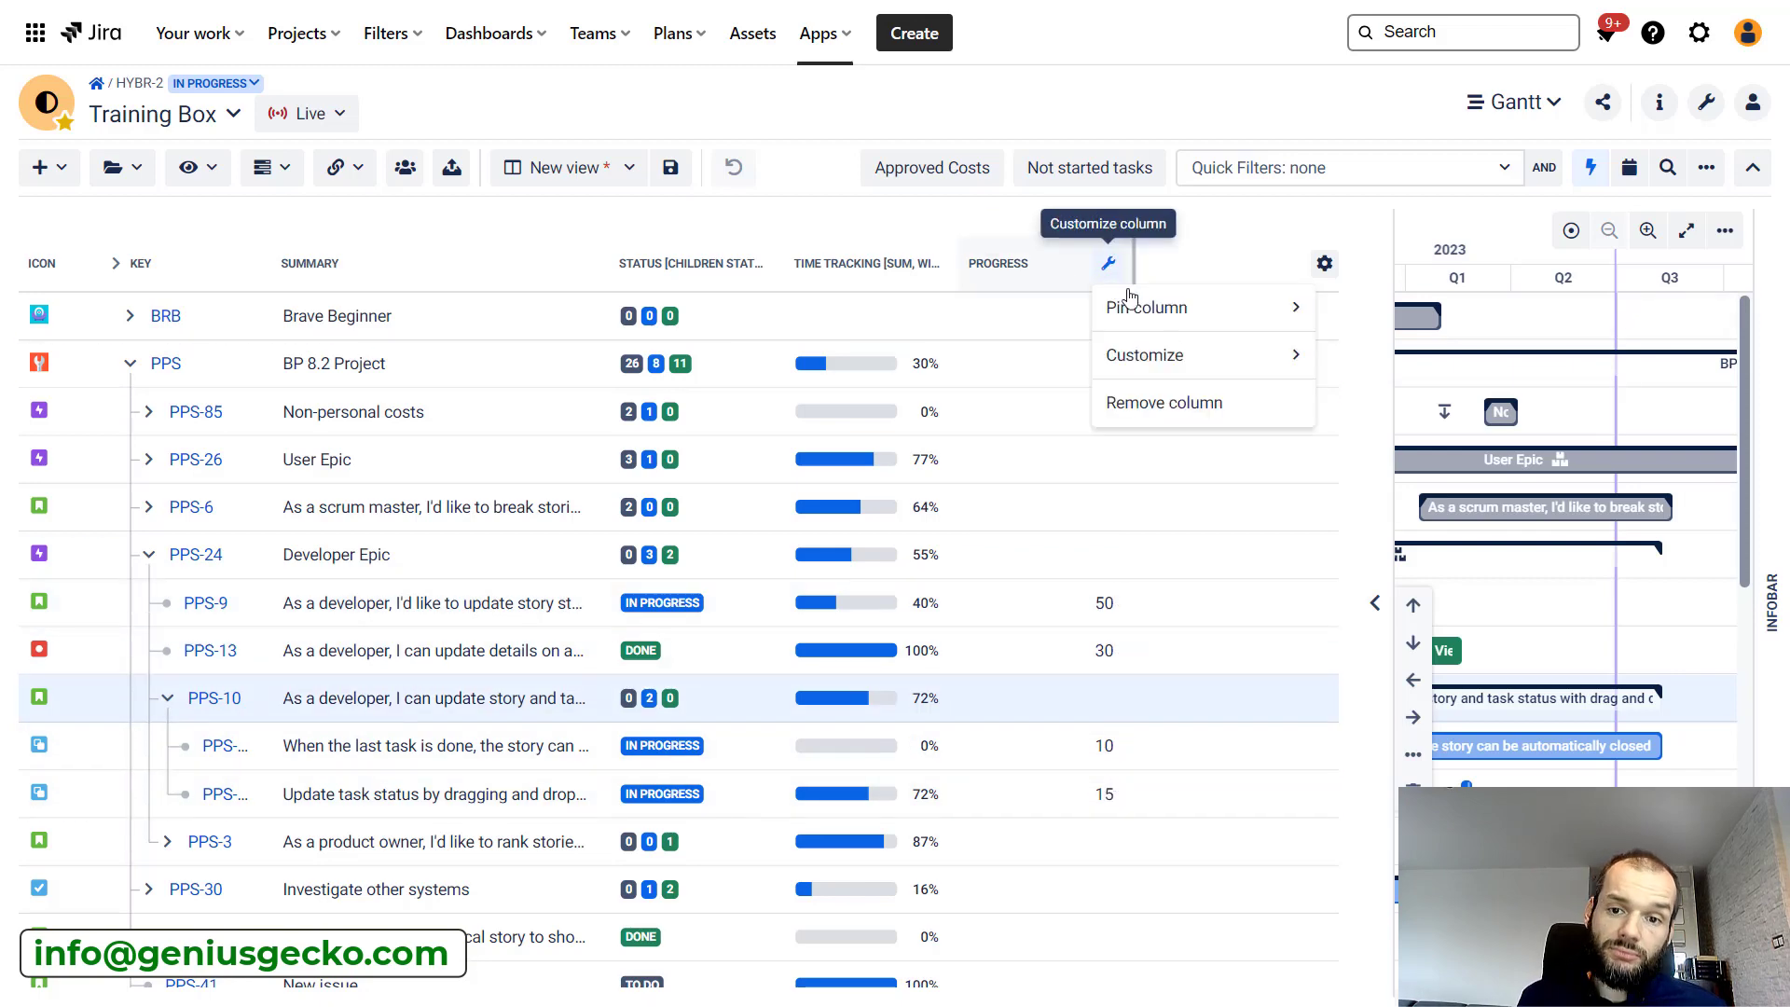
pyautogui.moveTo(1176, 360)
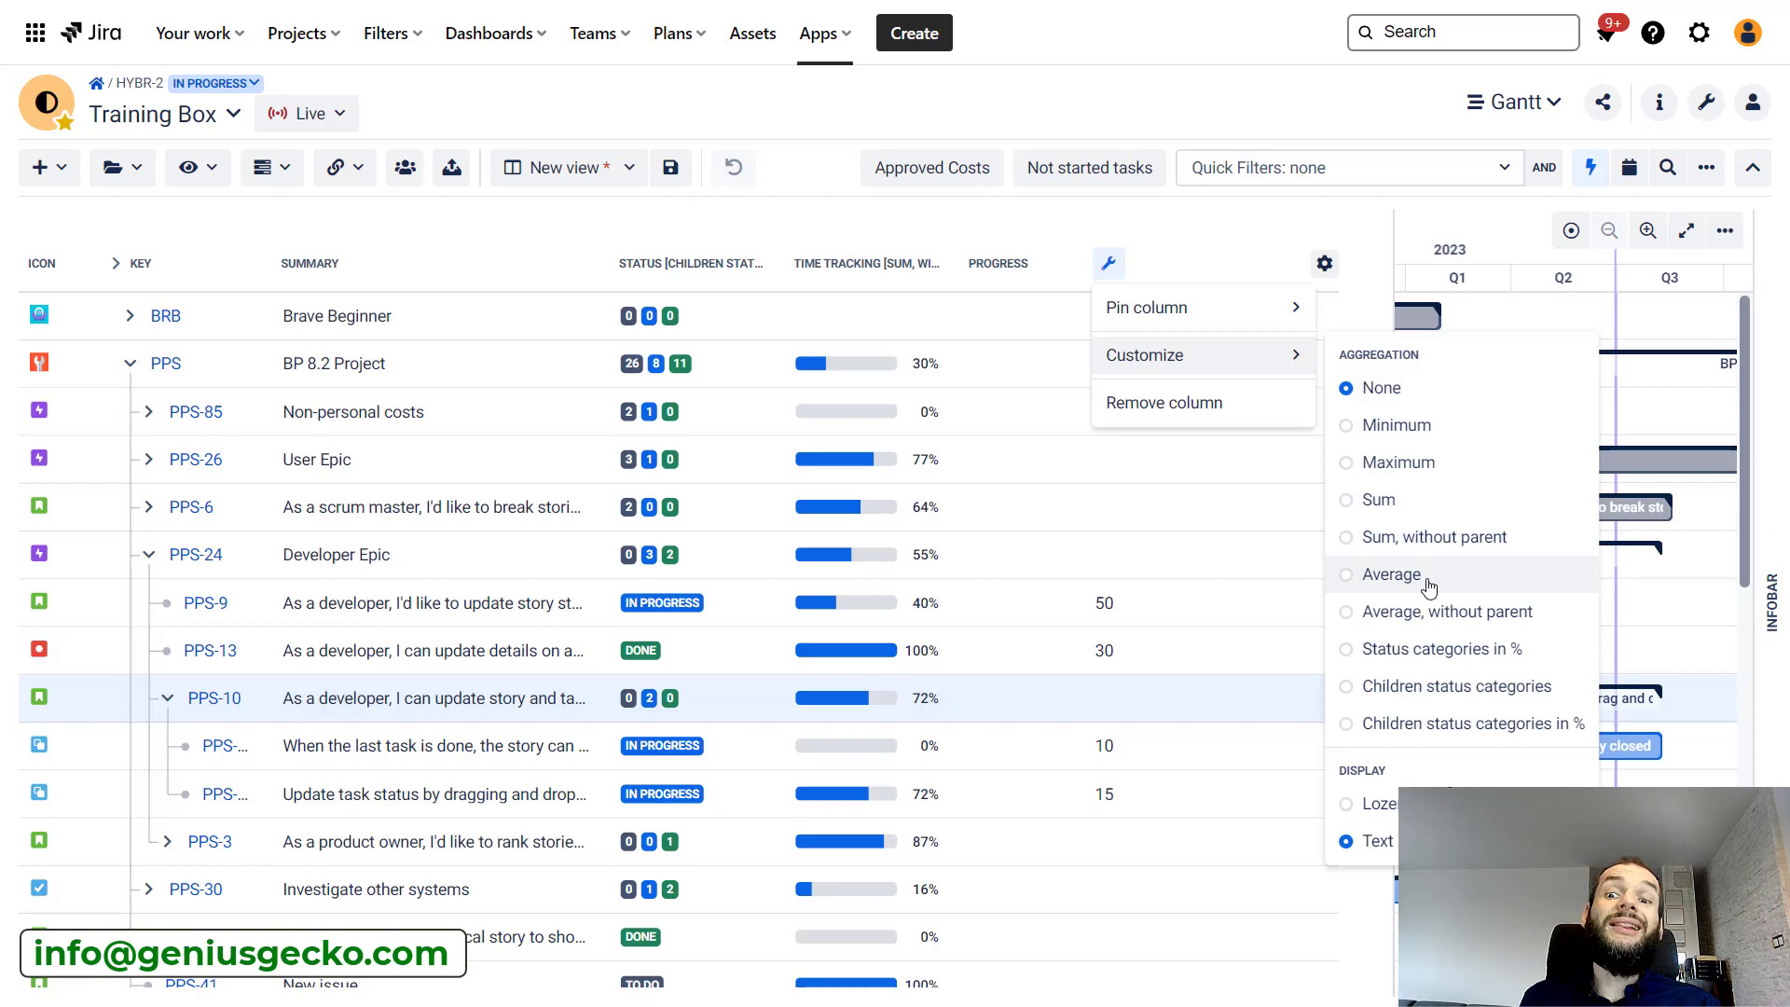
pyautogui.click(1429, 617)
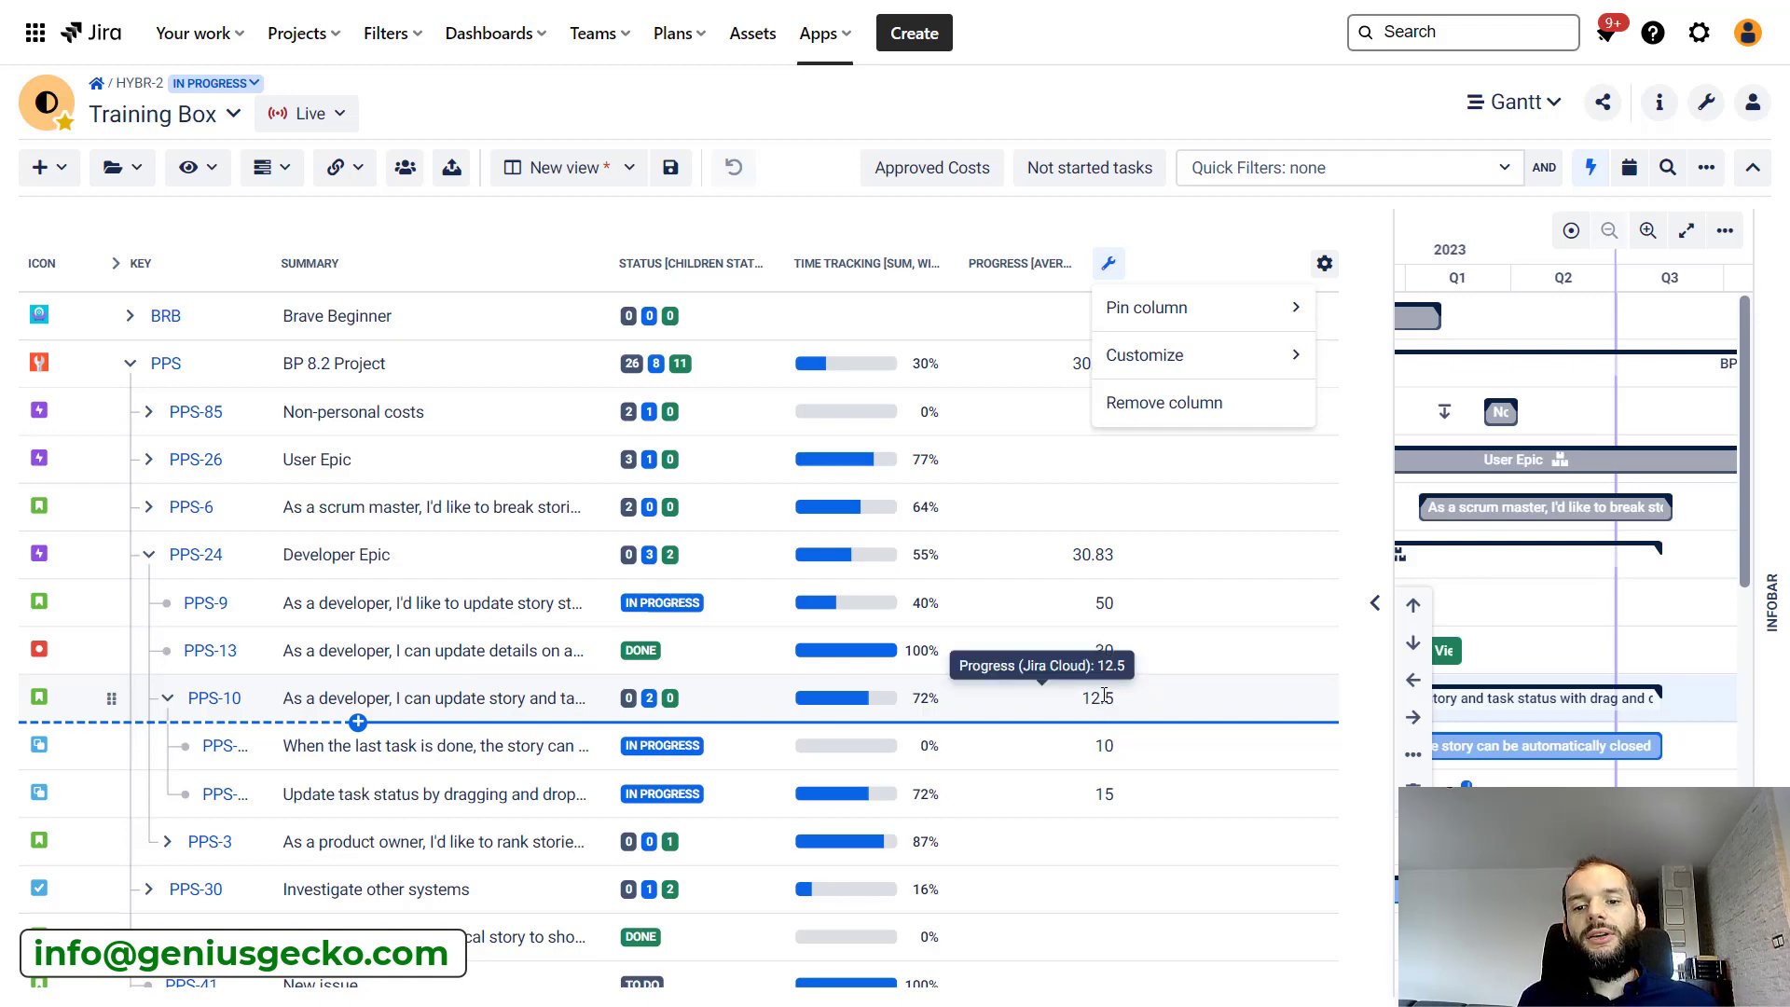
# Collapse and re-expand PPS-10 to compare its aggregated Progress value with the values of its subtasks
pyautogui.click(167, 706)
pyautogui.click(167, 705)
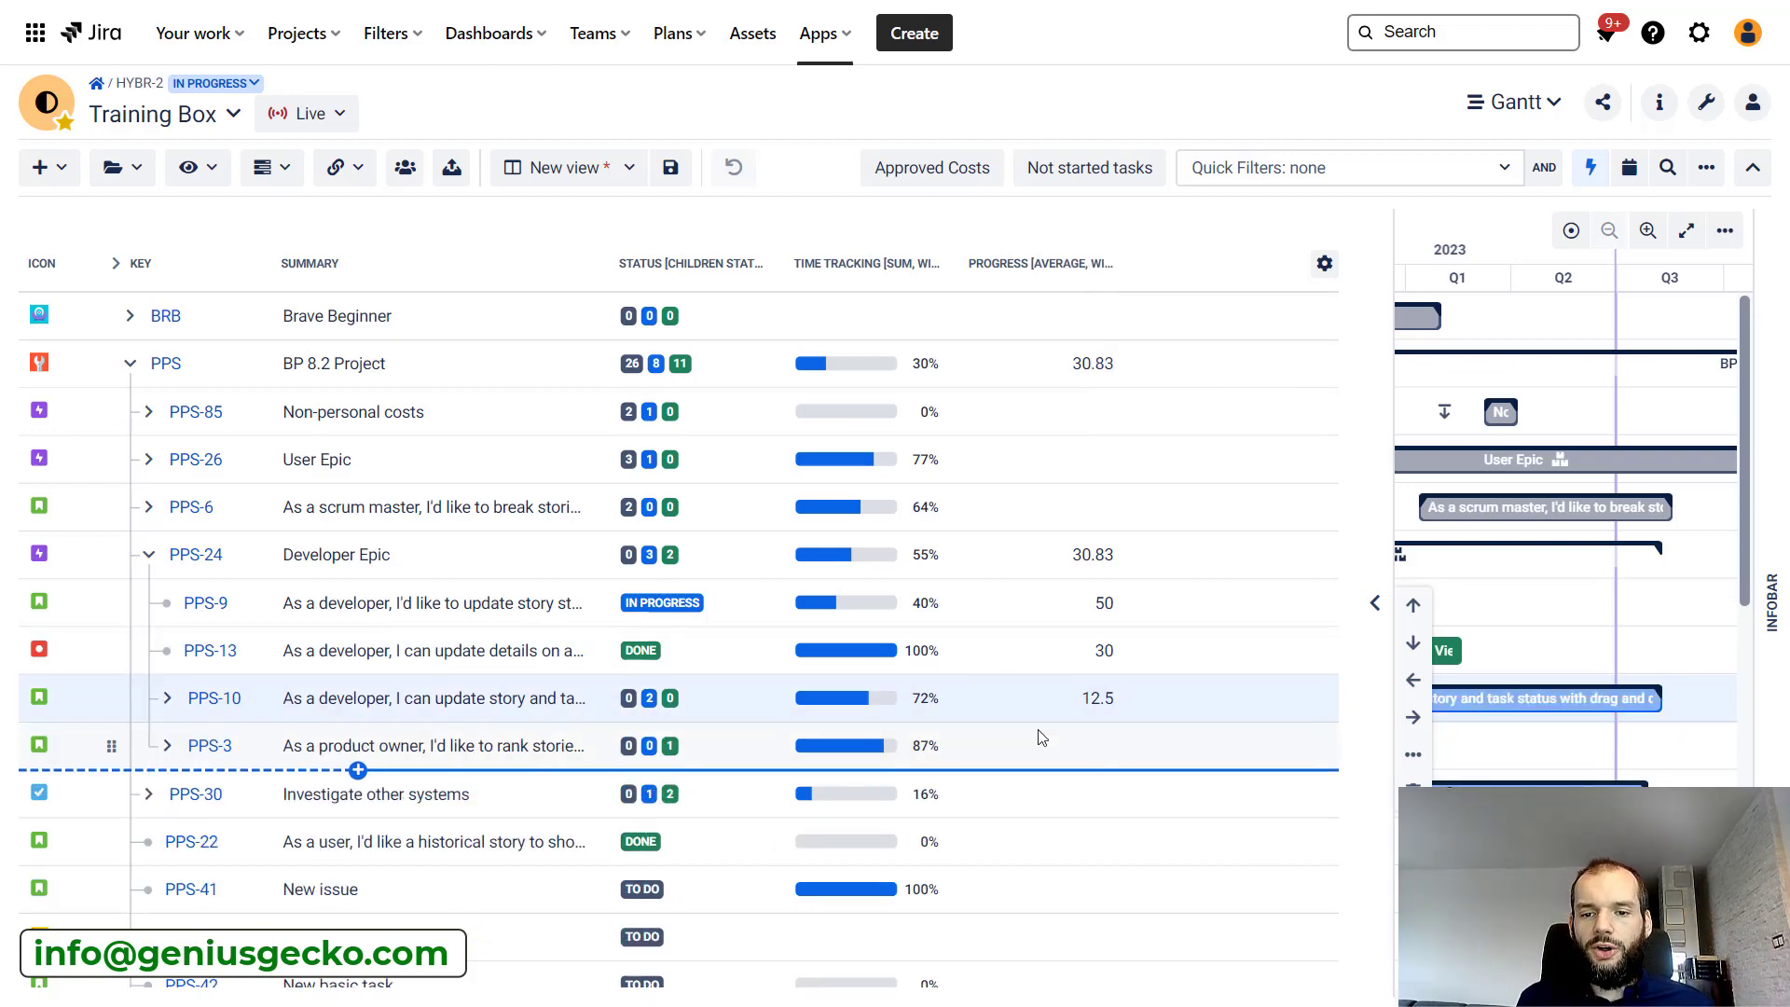
pyautogui.click(168, 698)
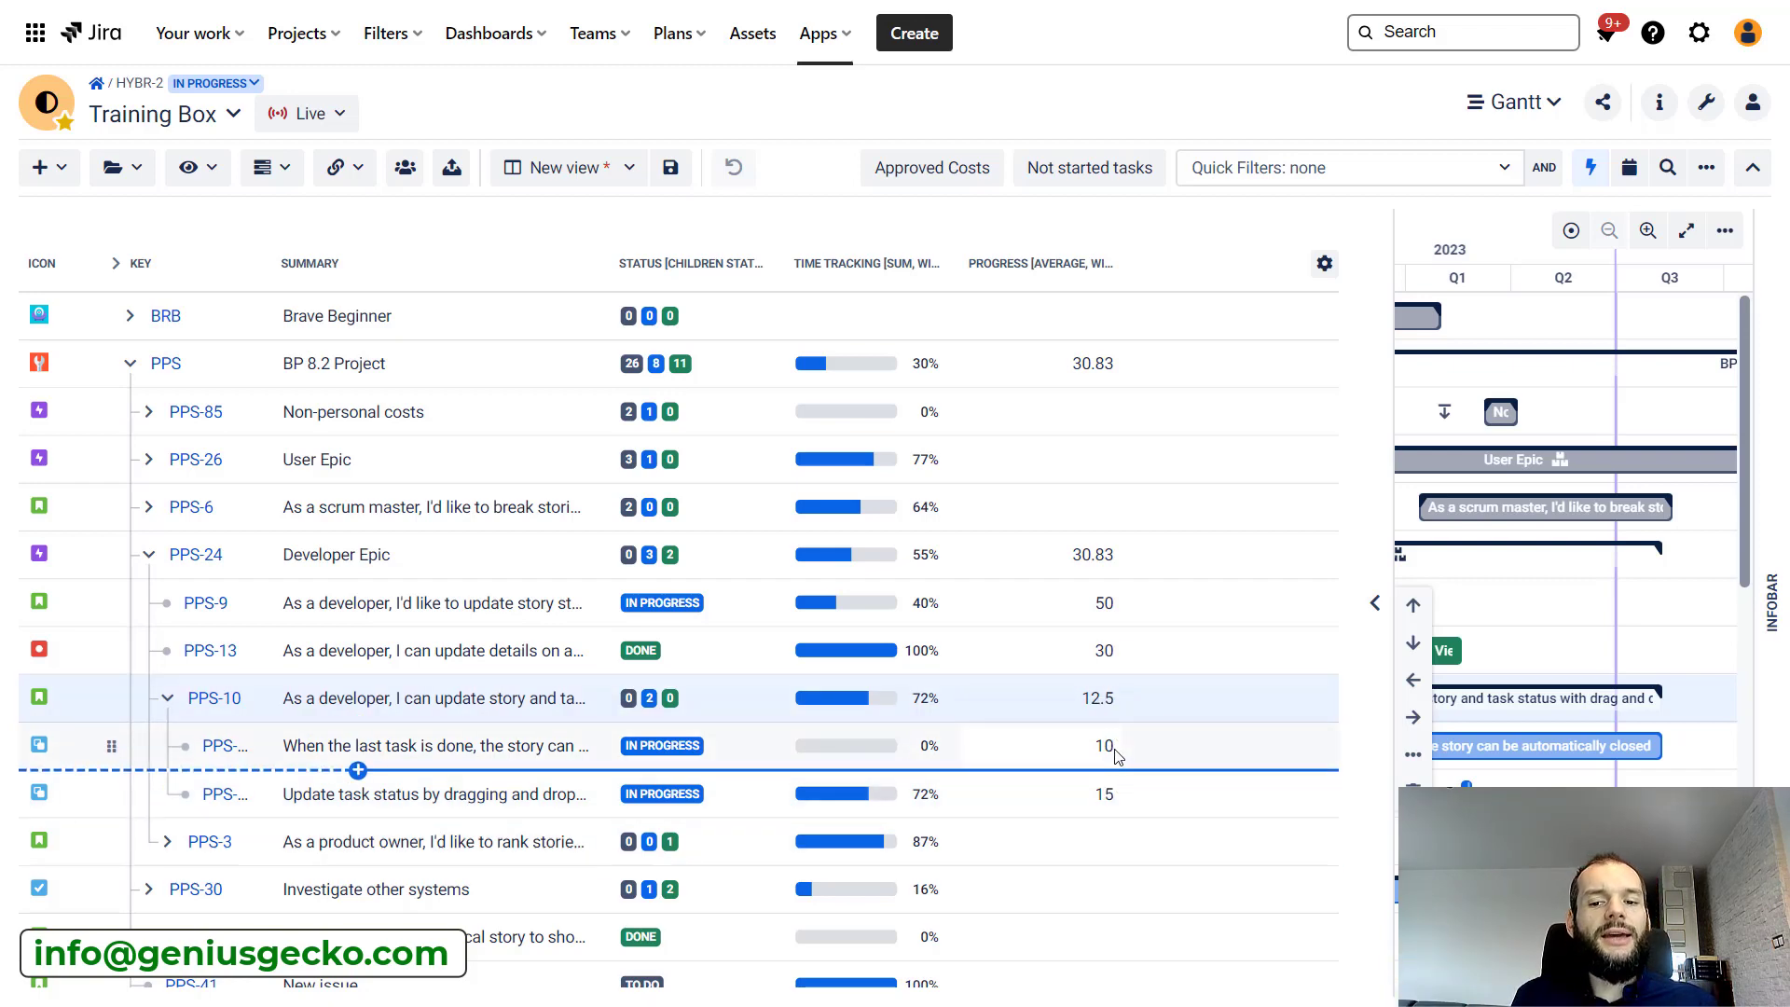
pyautogui.moveTo(1081, 699); pyautogui.dragTo(1121, 706)
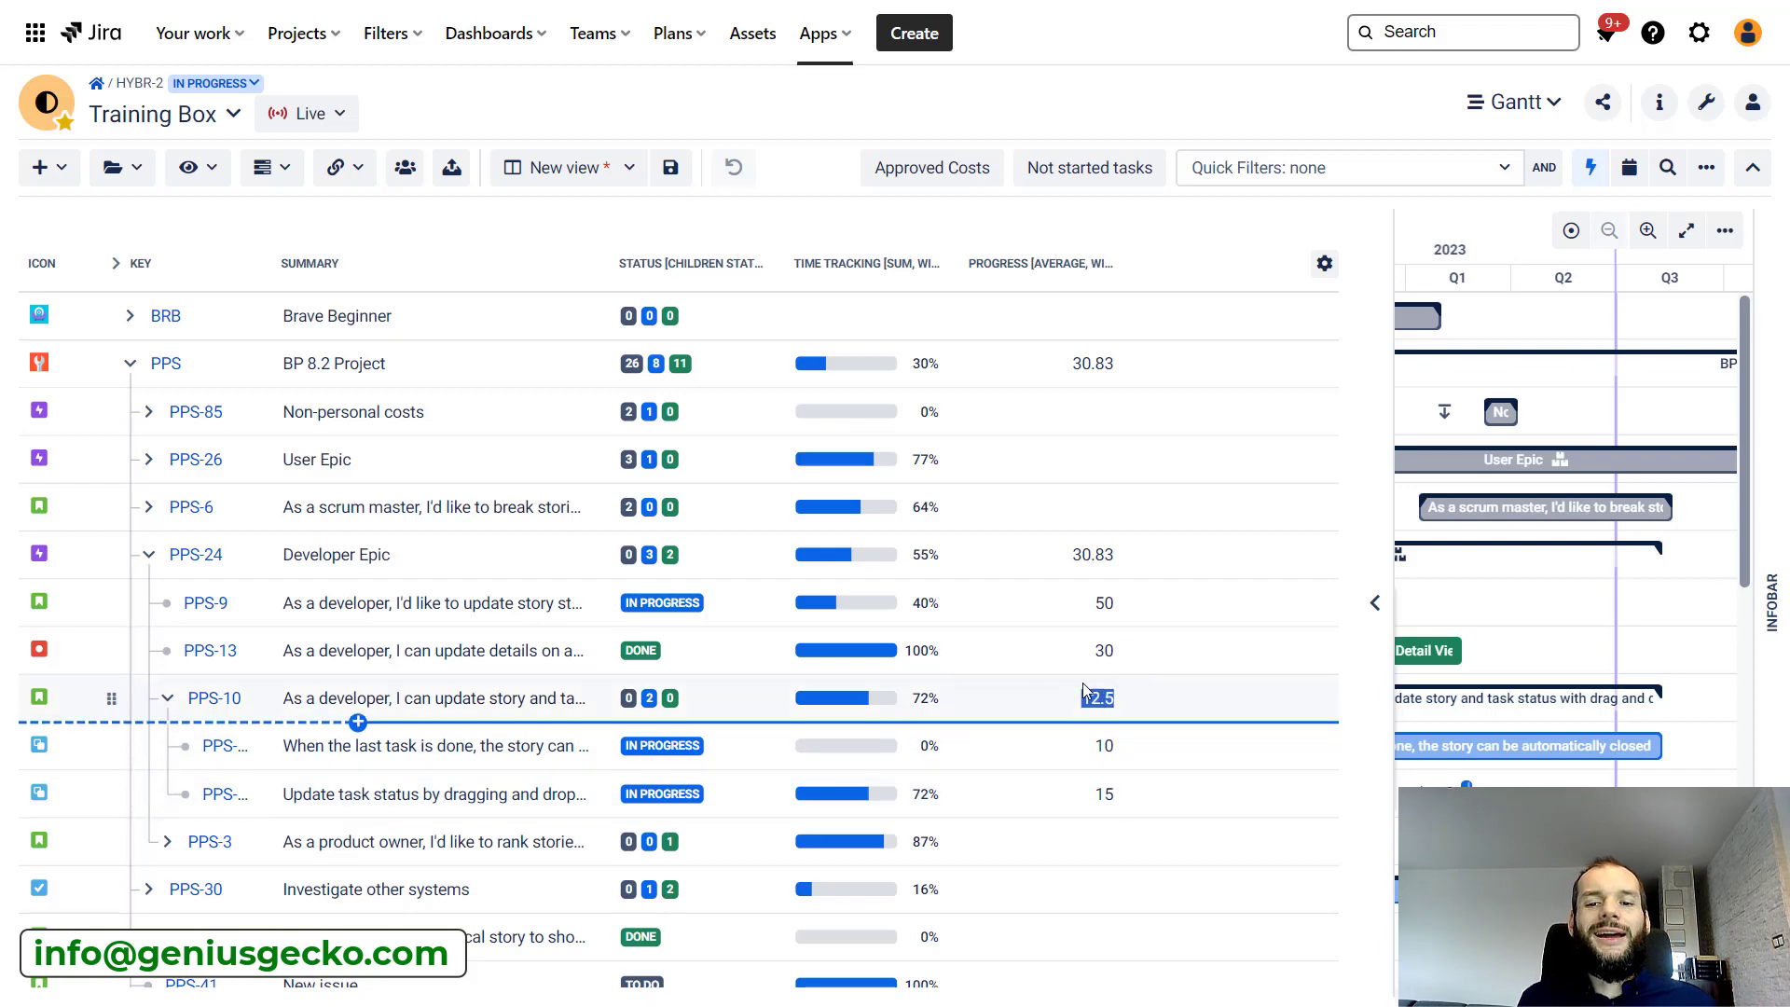
# Set the Progress column's aggregation to None
pyautogui.click(1109, 263)
pyautogui.moveTo(1212, 354)
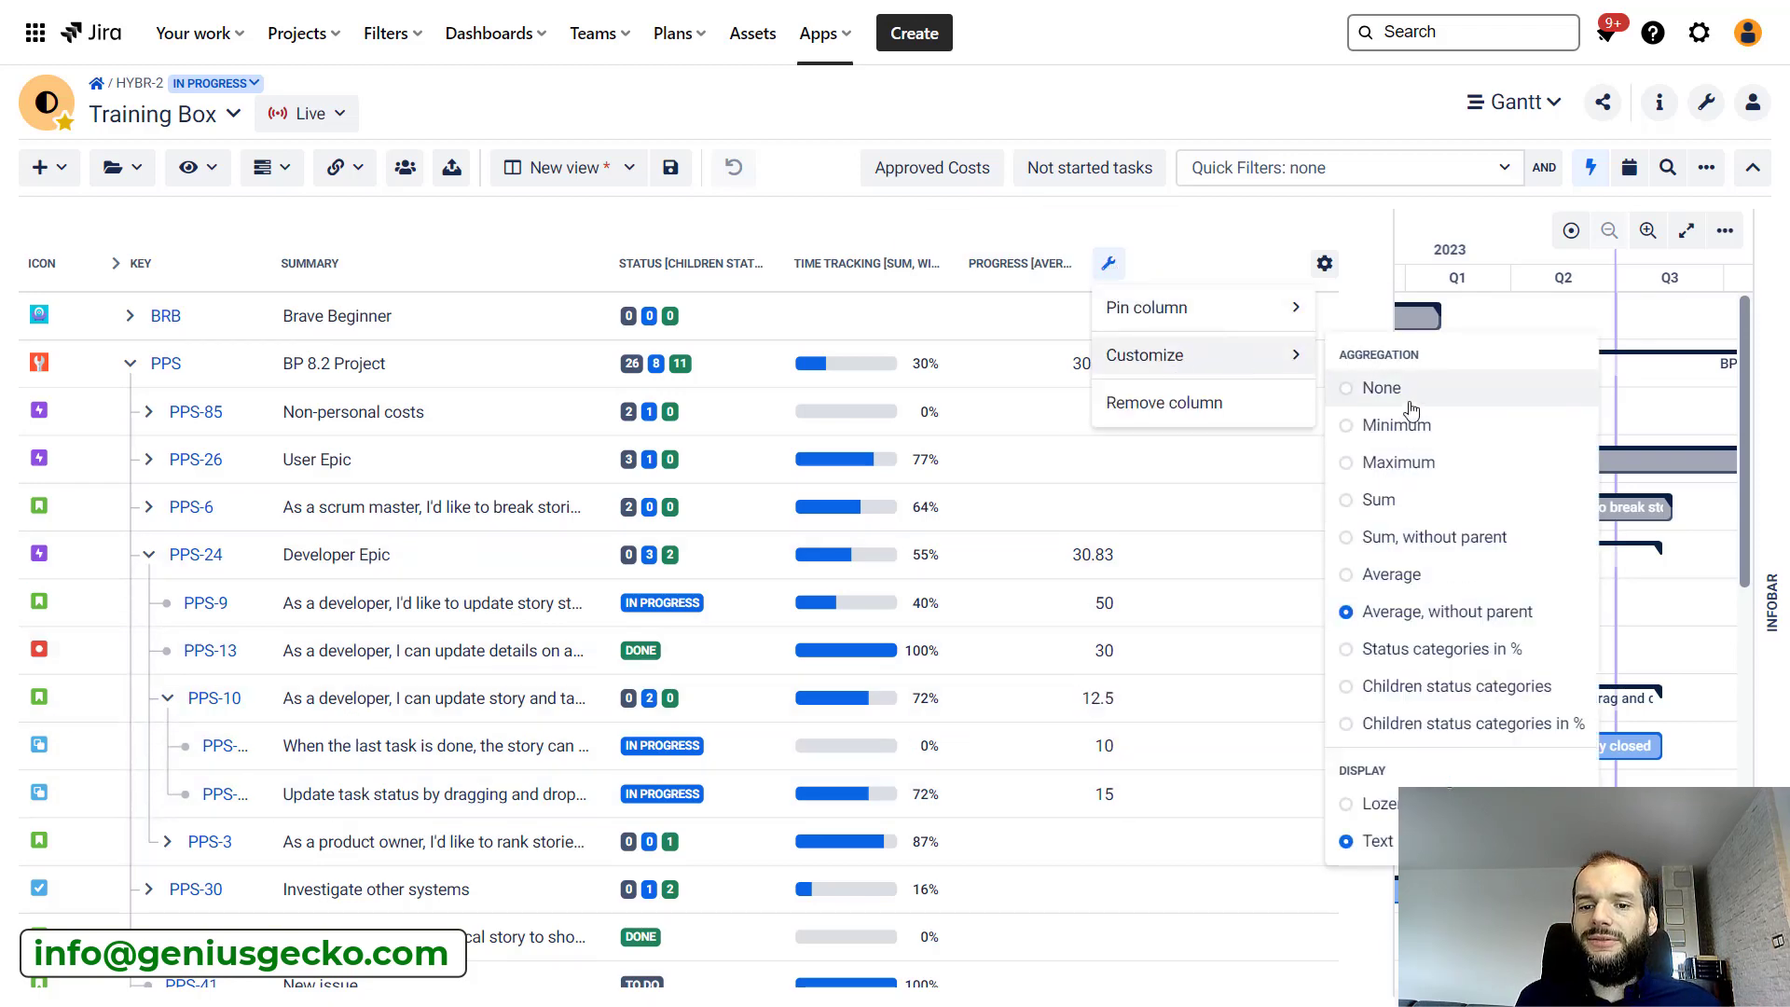
pyautogui.click(1381, 388)
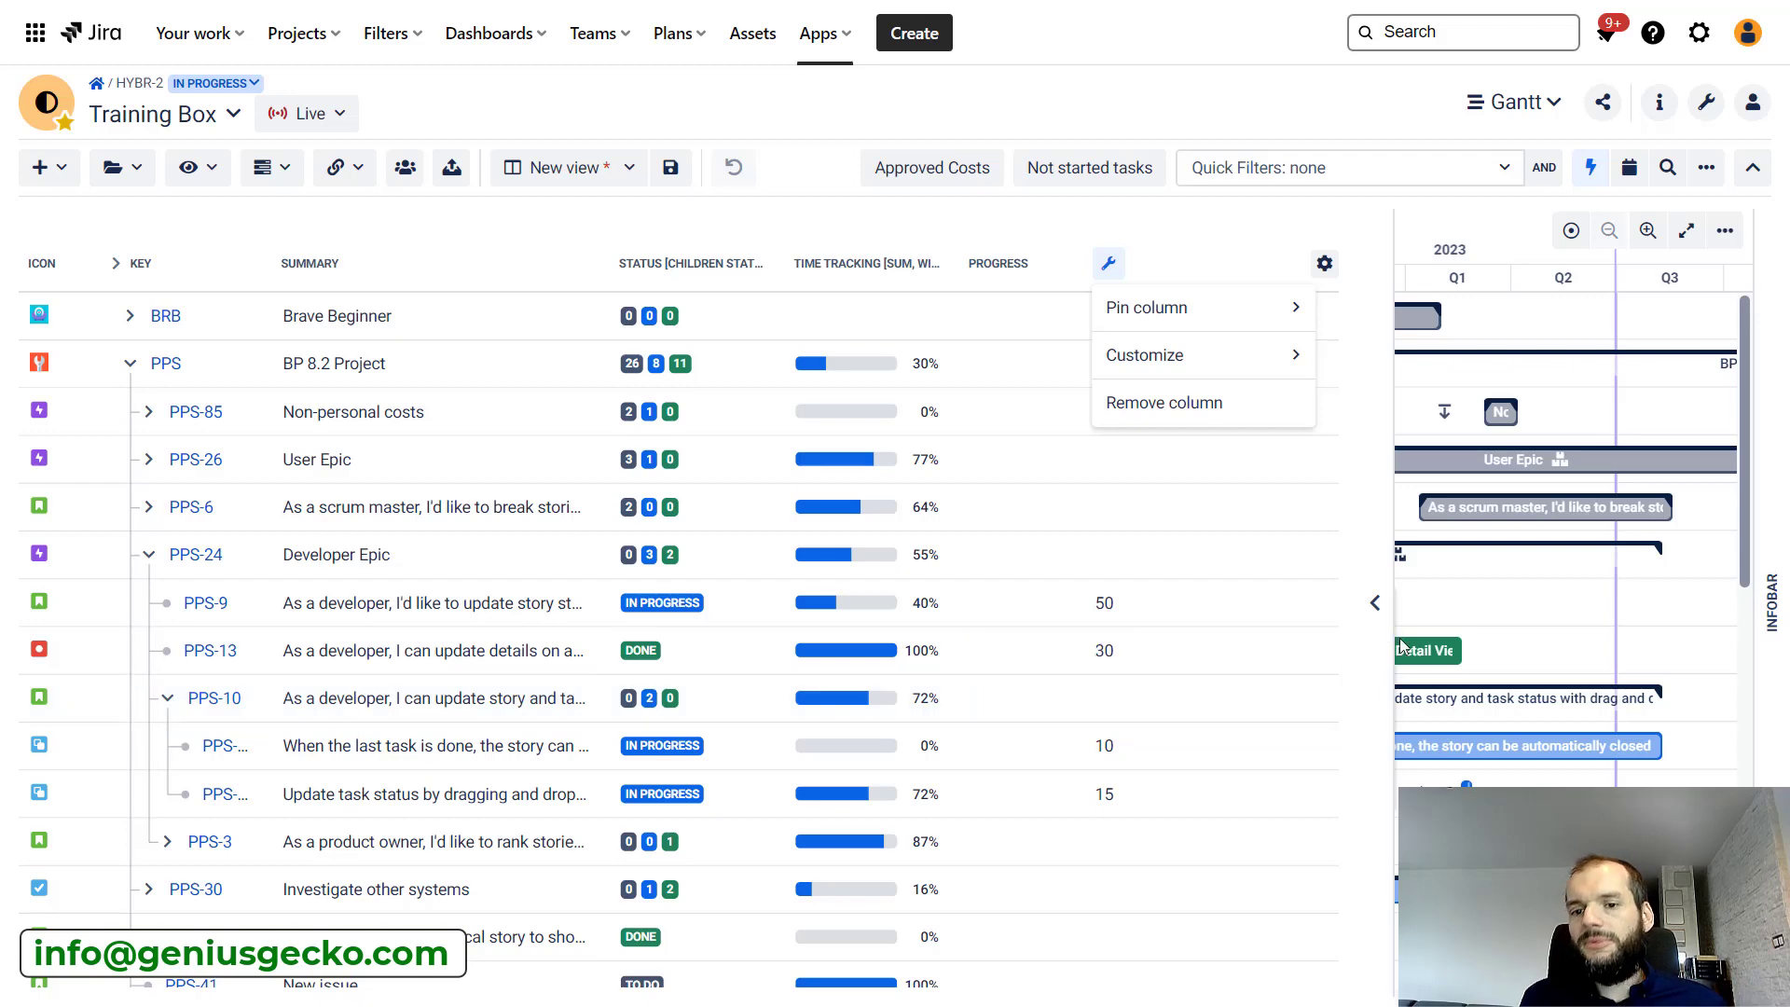
# Widen the timeline area and examine how progress is displayed on the PPS-9 task bar, checking the Progress display option
pyautogui.moveTo(1372, 584); pyautogui.dragTo(1307, 584)
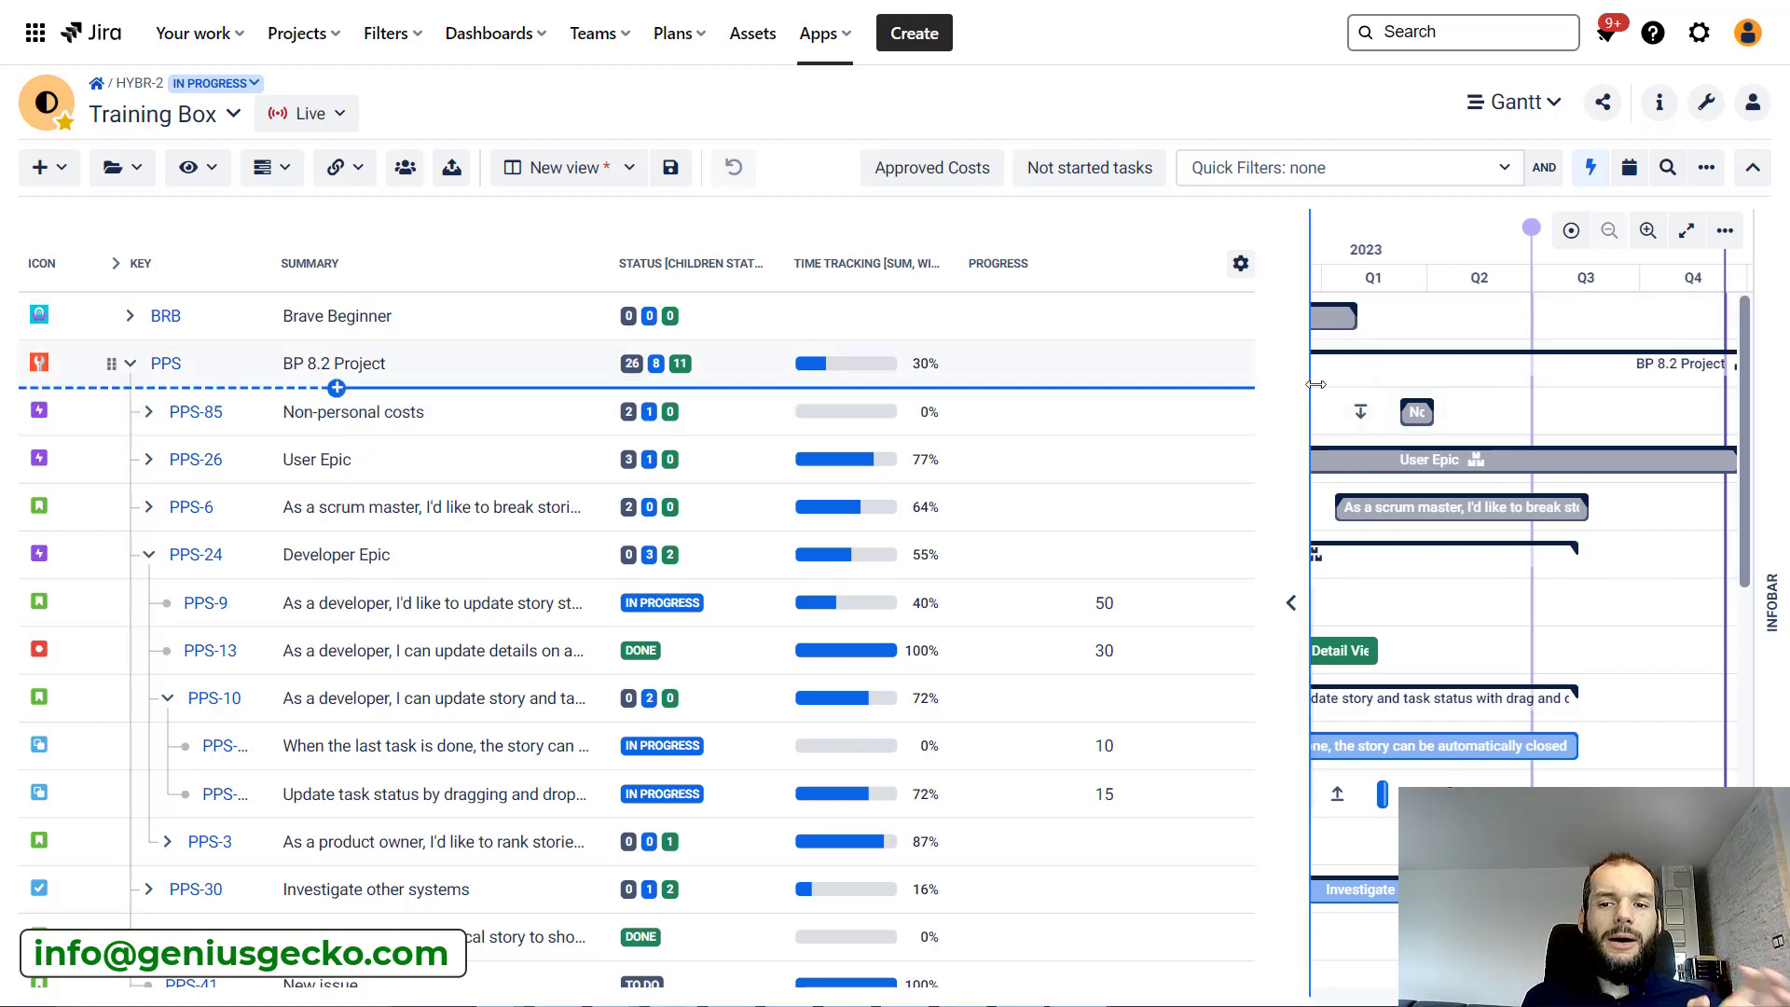
pyautogui.moveTo(1310, 436); pyautogui.dragTo(1002, 436)
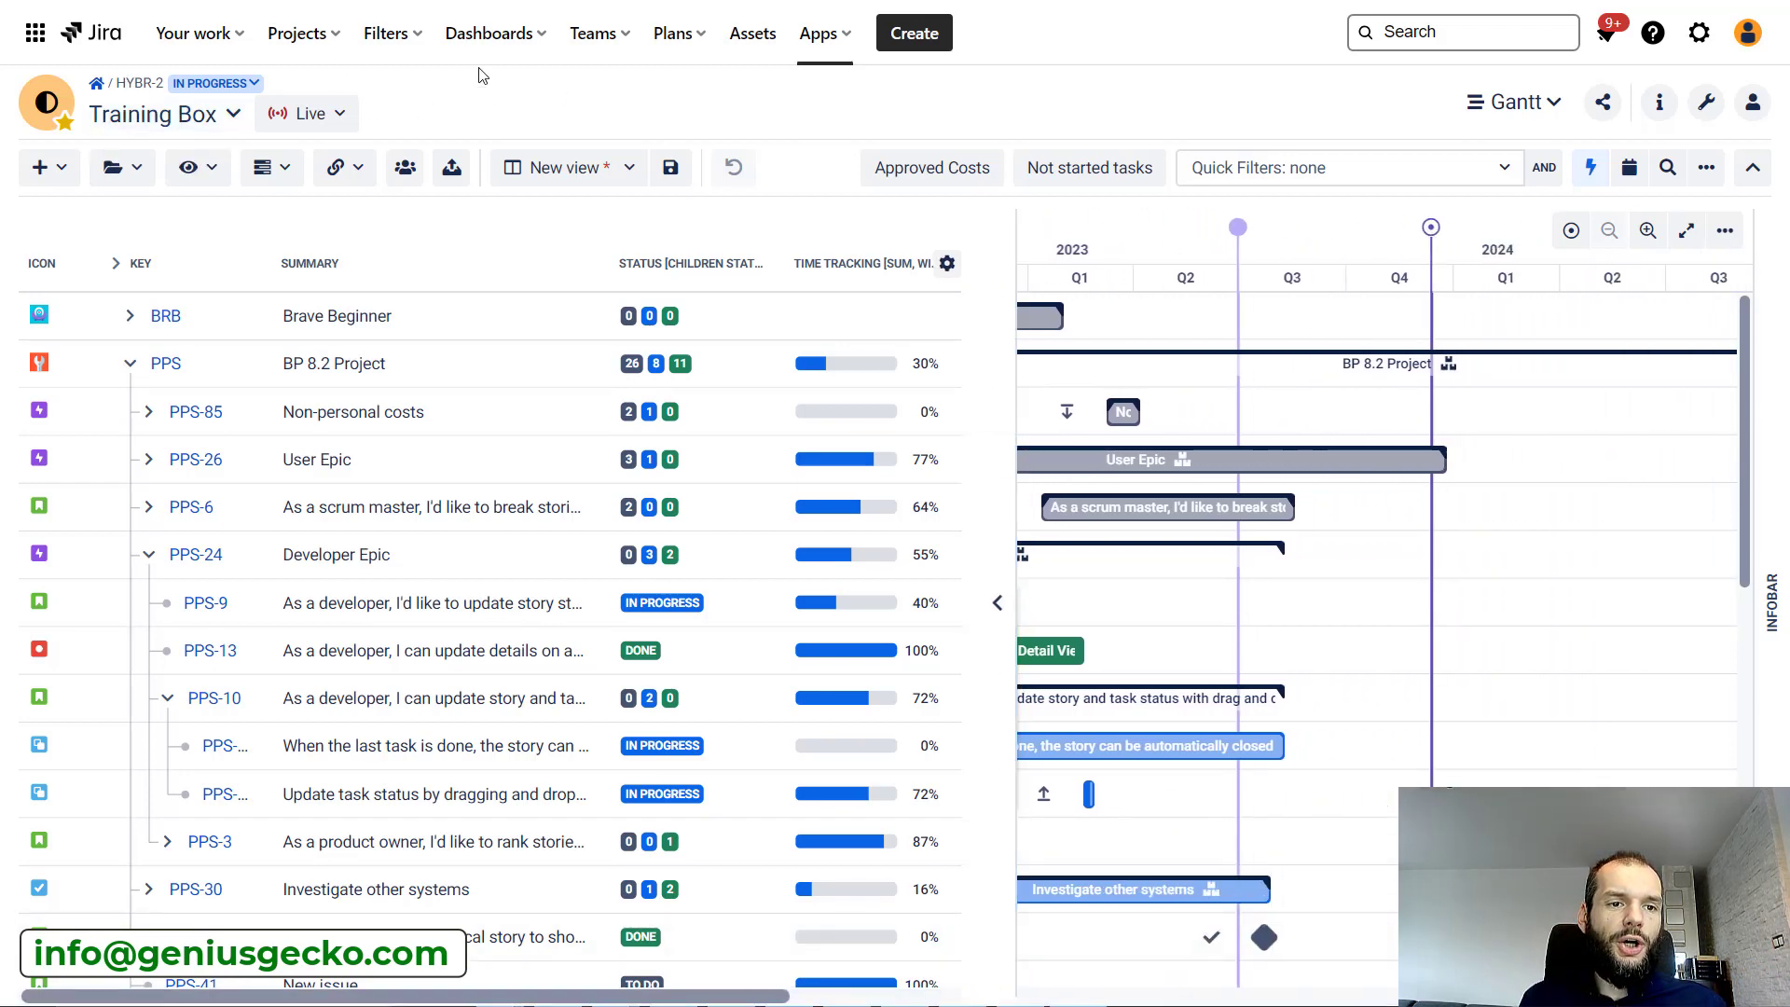
pyautogui.click(198, 167)
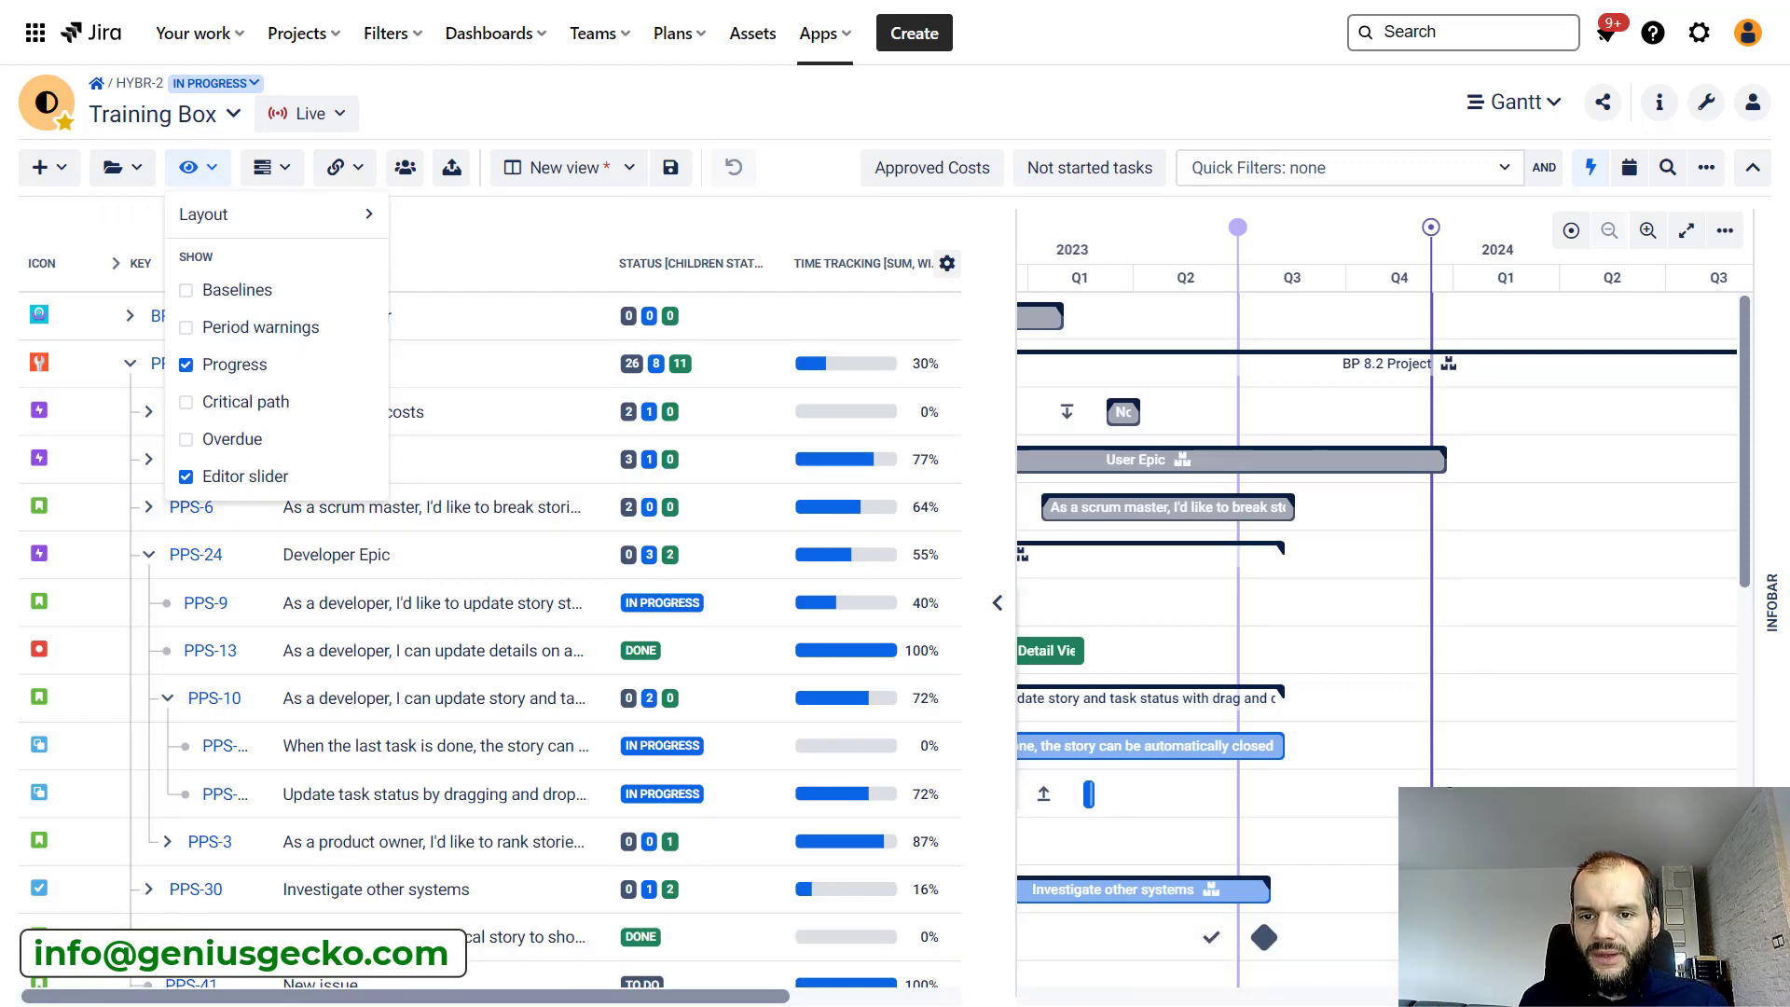
pyautogui.press('Escape')
pyautogui.hscroll(-5, 1380, 597)
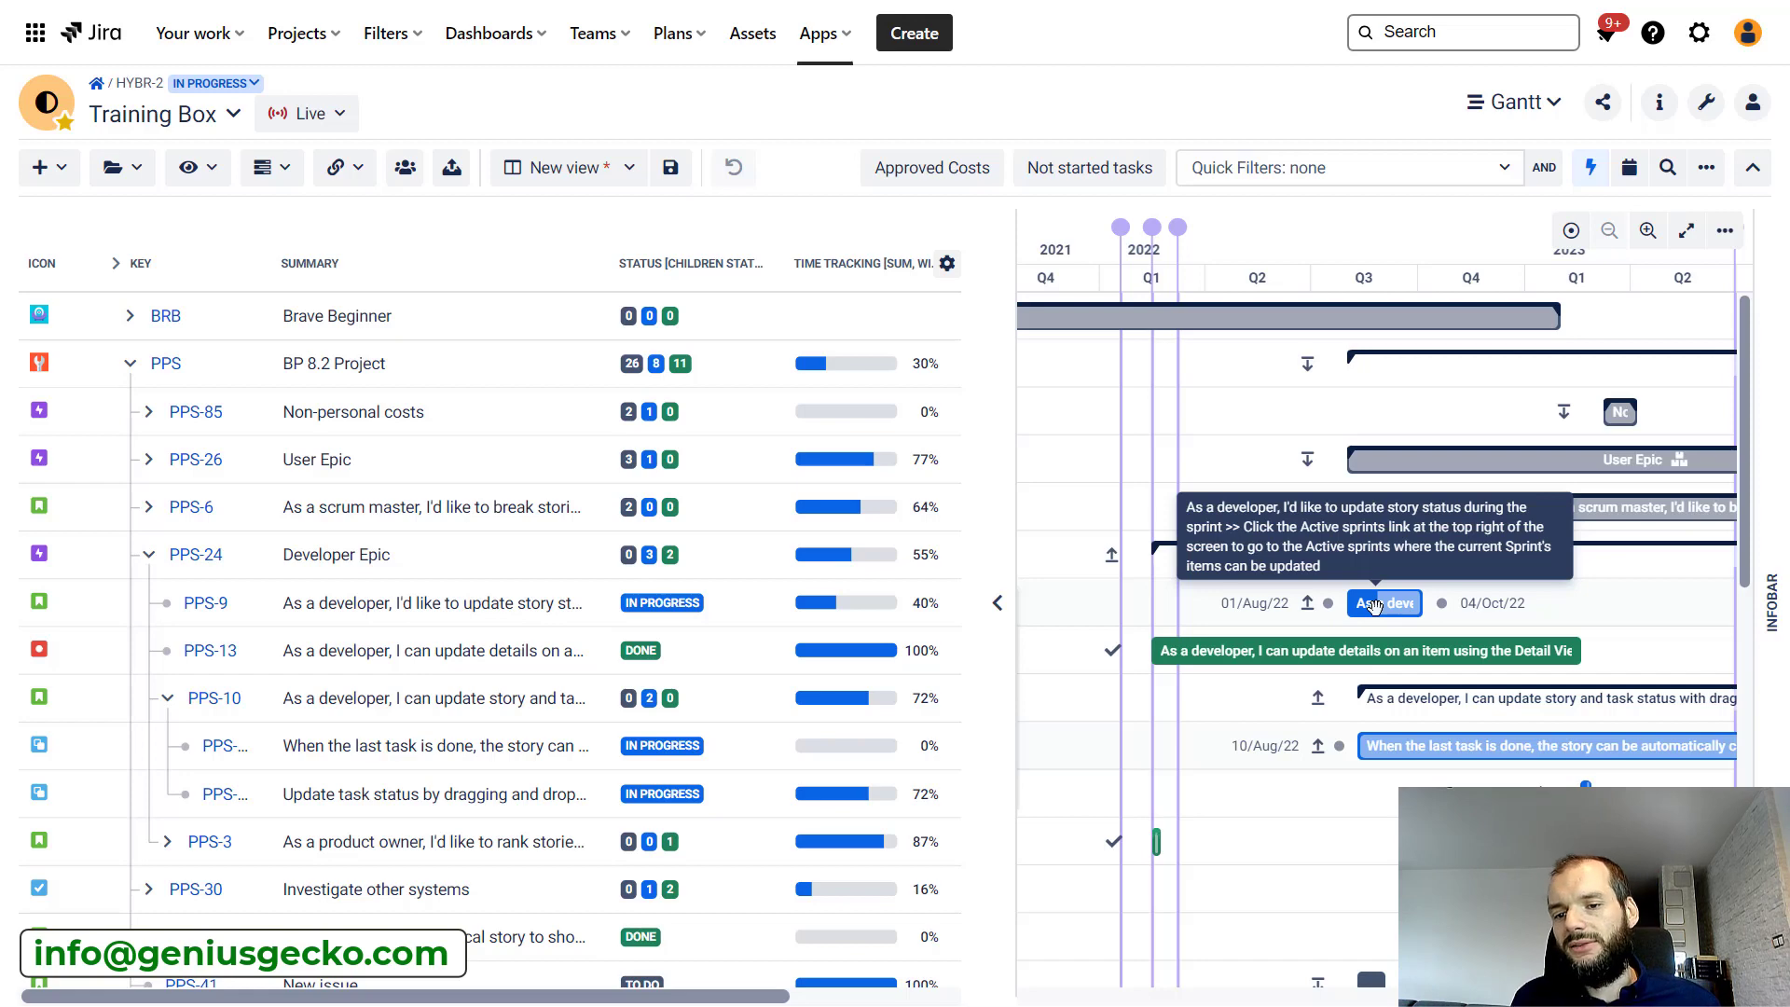
pyautogui.moveTo(1374, 606)
pyautogui.mouseDown()
pyautogui.moveTo(1395, 587)
pyautogui.moveTo(1370, 291)
pyautogui.mouseUp()
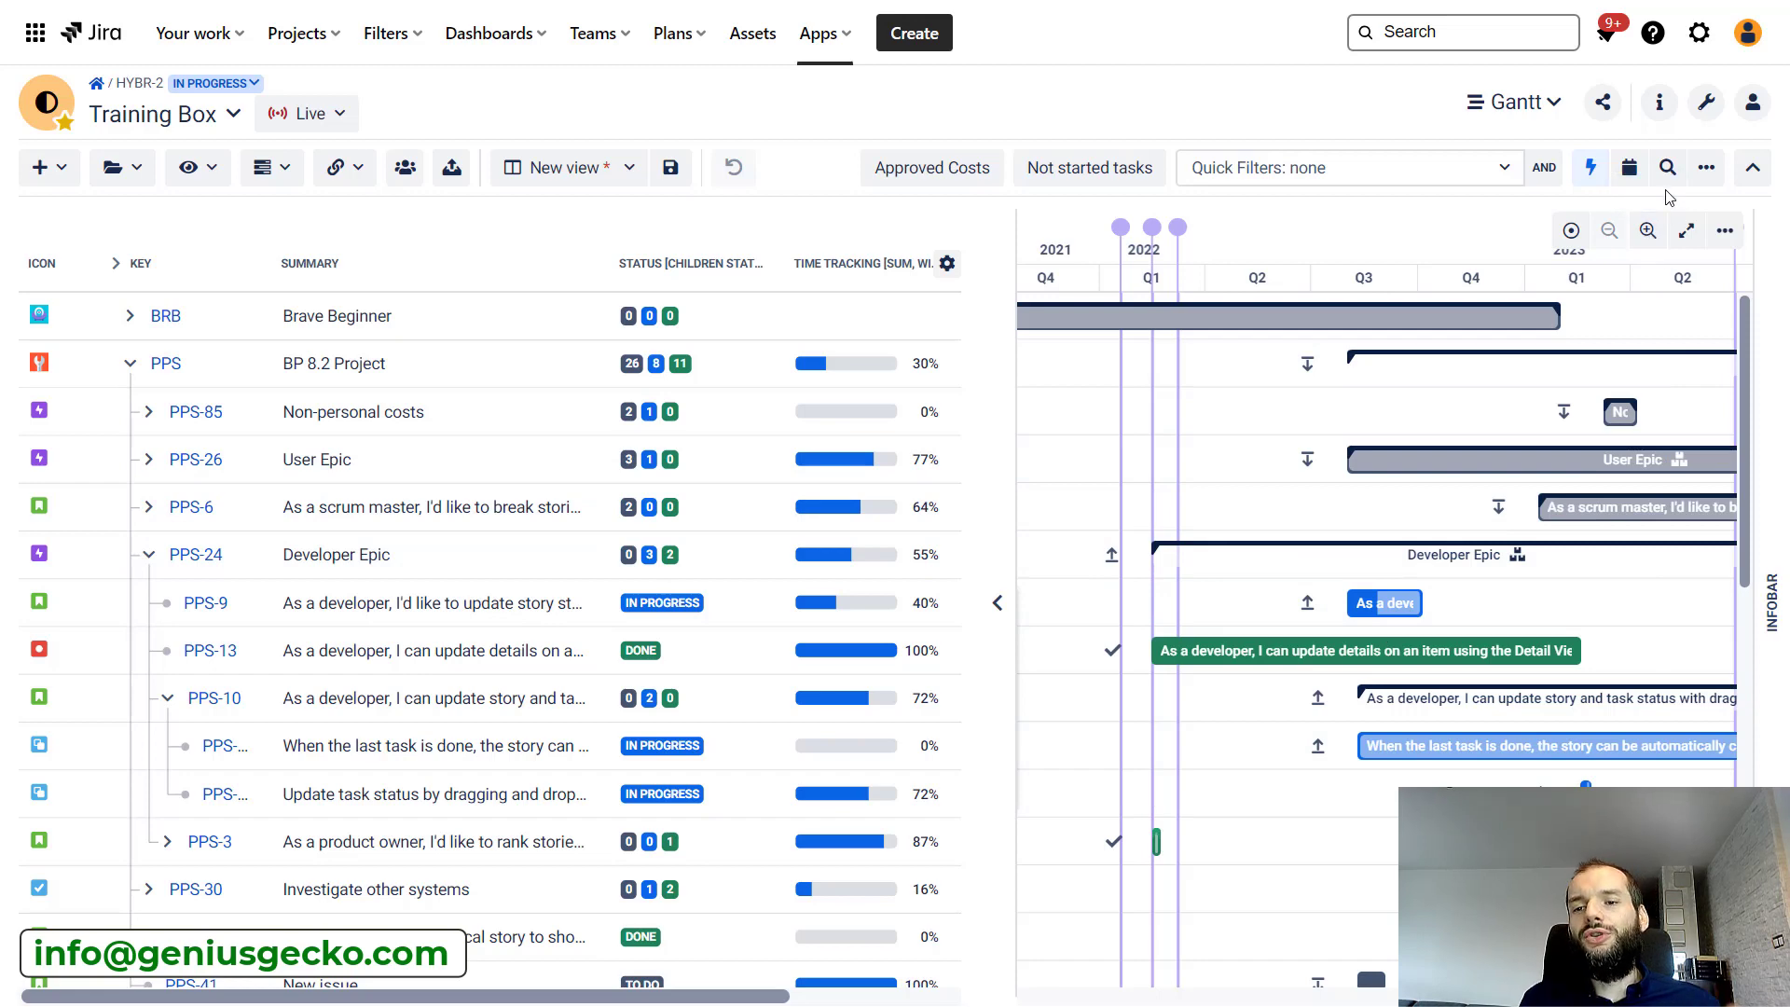
# Review the Progress mapping in the field sync configuration, and widen the task table to show the Progress column again
pyautogui.click(1708, 105)
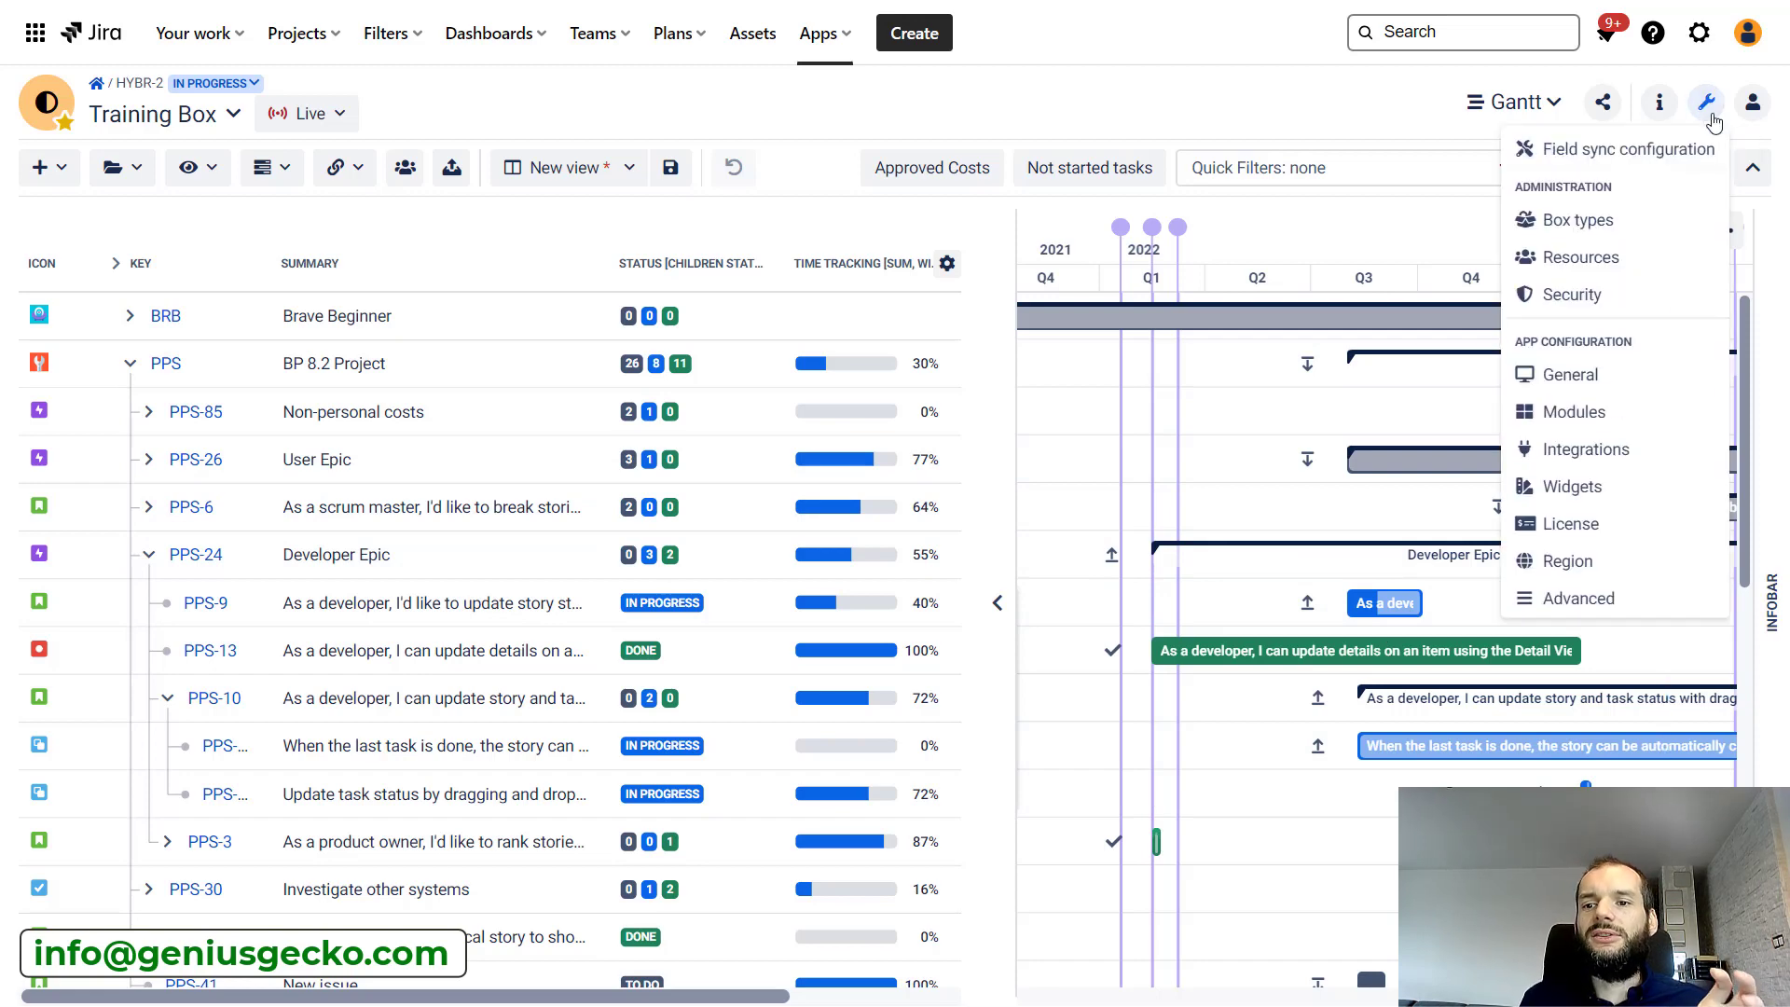
pyautogui.click(1648, 158)
pyautogui.scroll(-10, 755, 698)
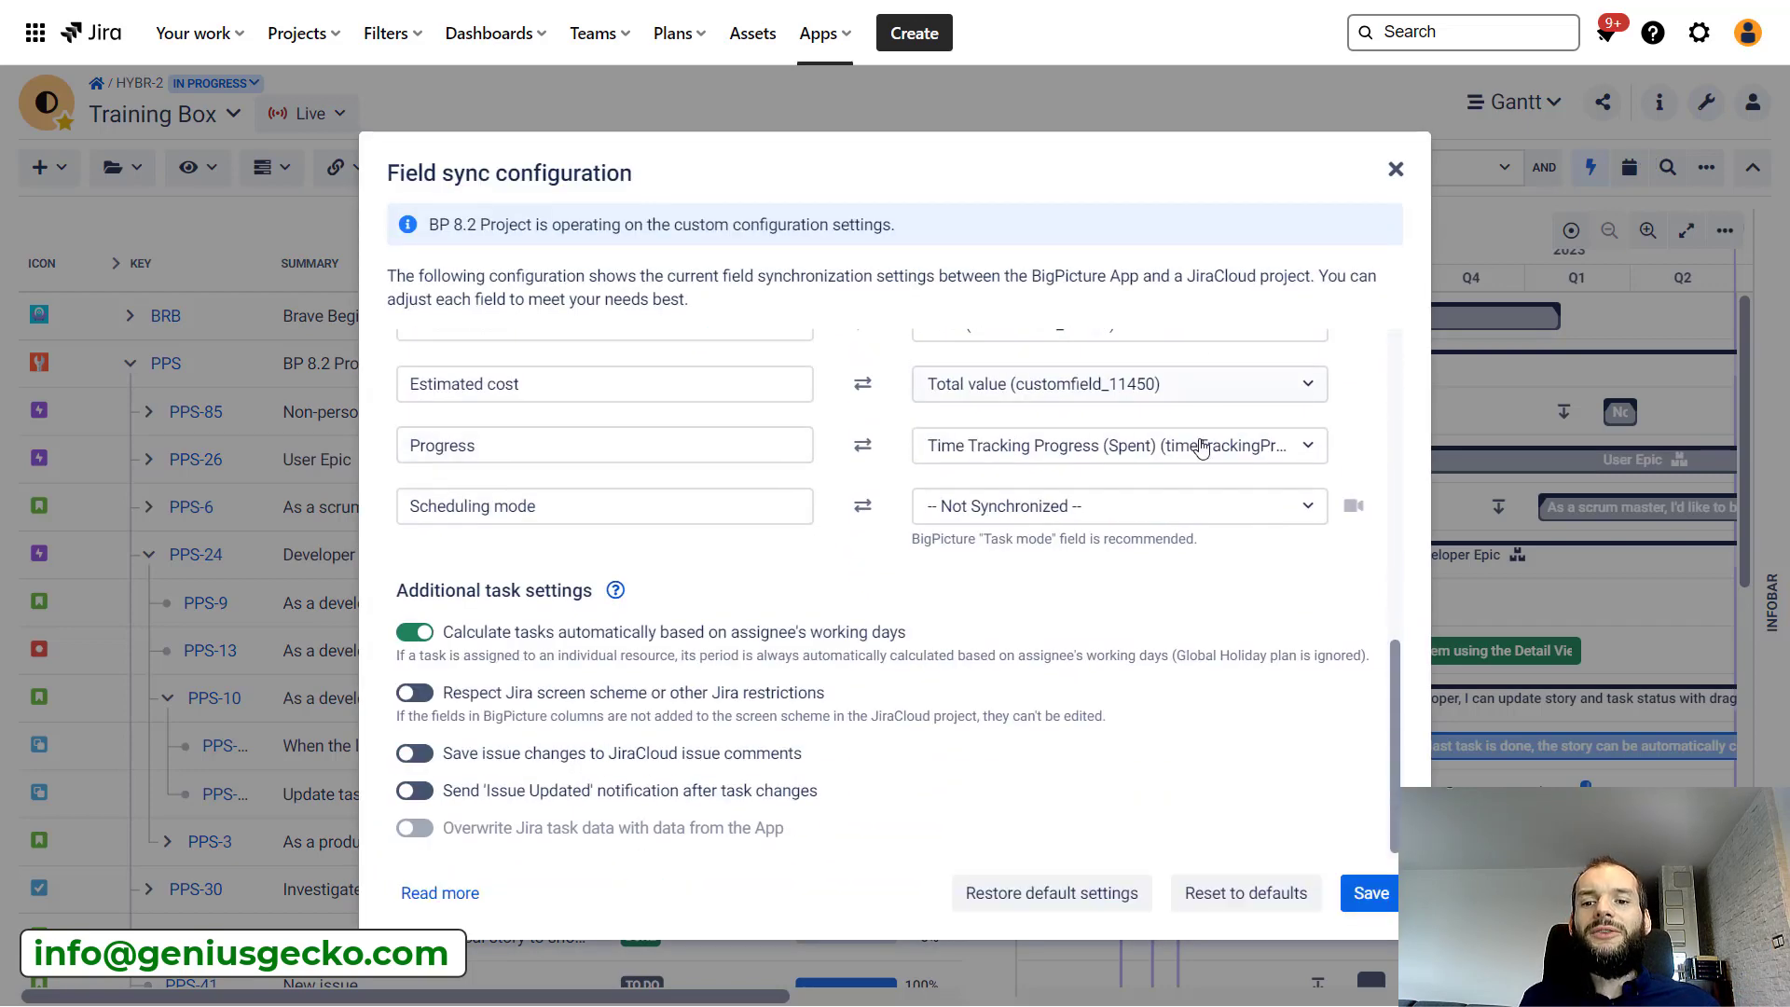
pyautogui.click(1397, 172)
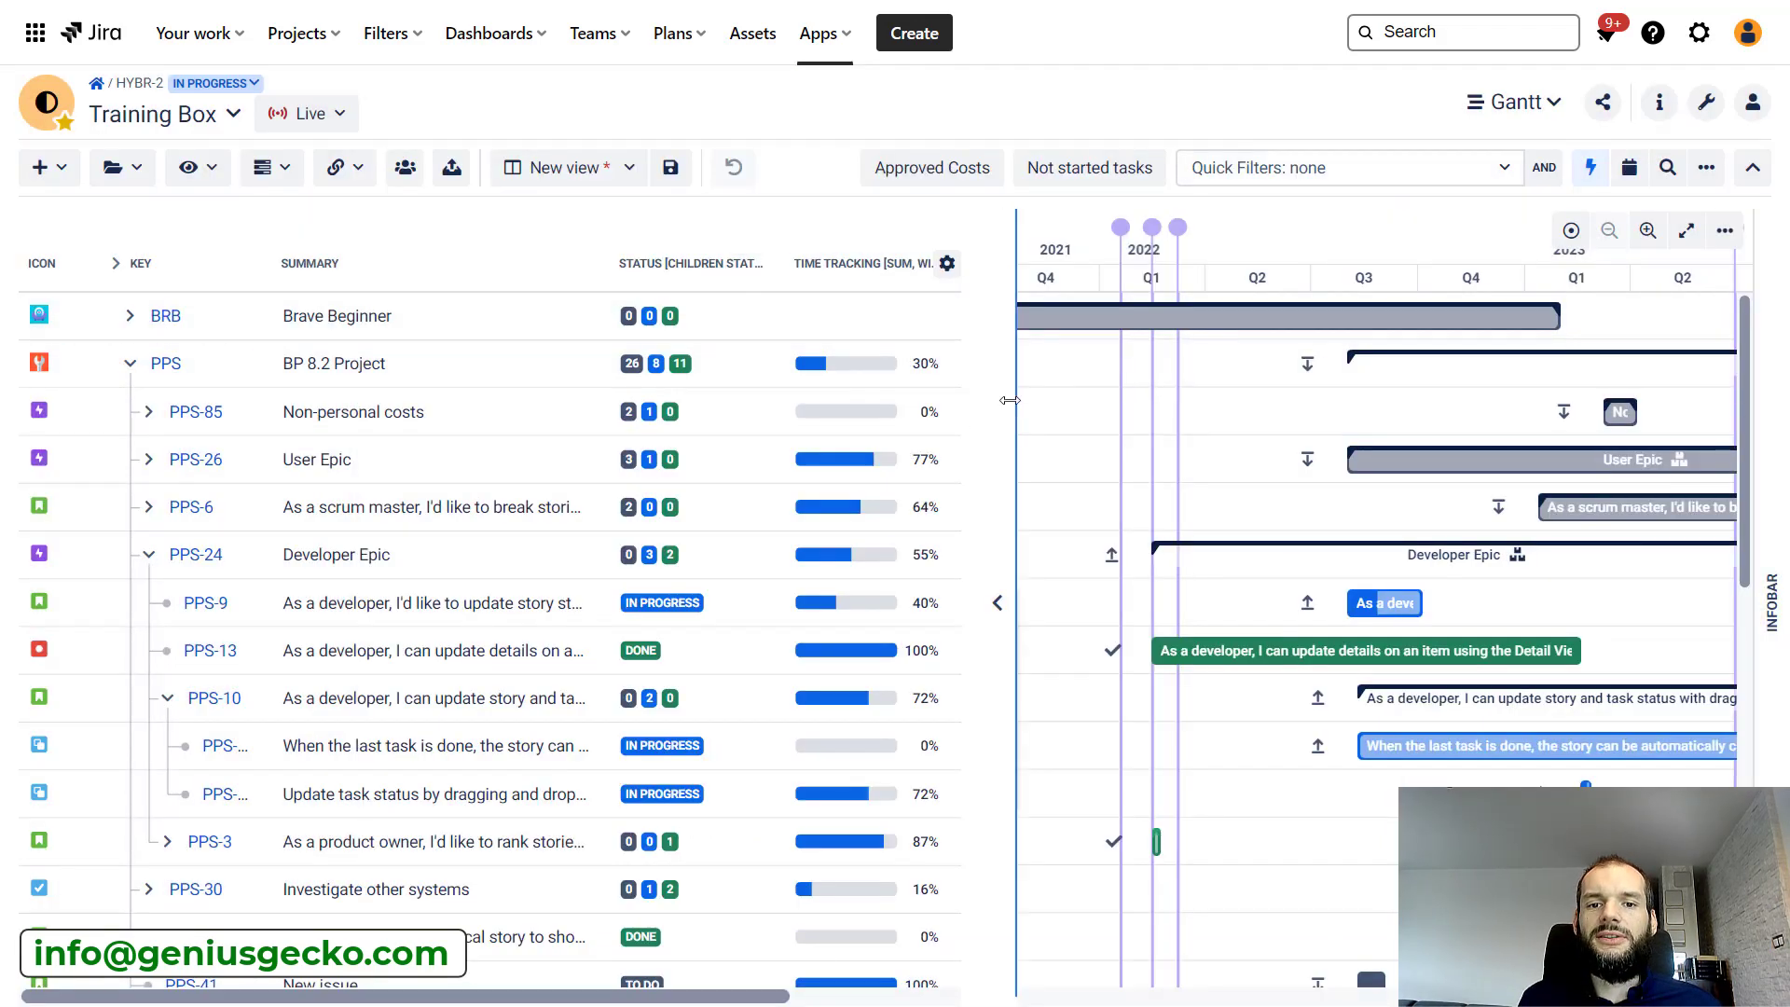
pyautogui.moveTo(1009, 400); pyautogui.dragTo(1474, 402)
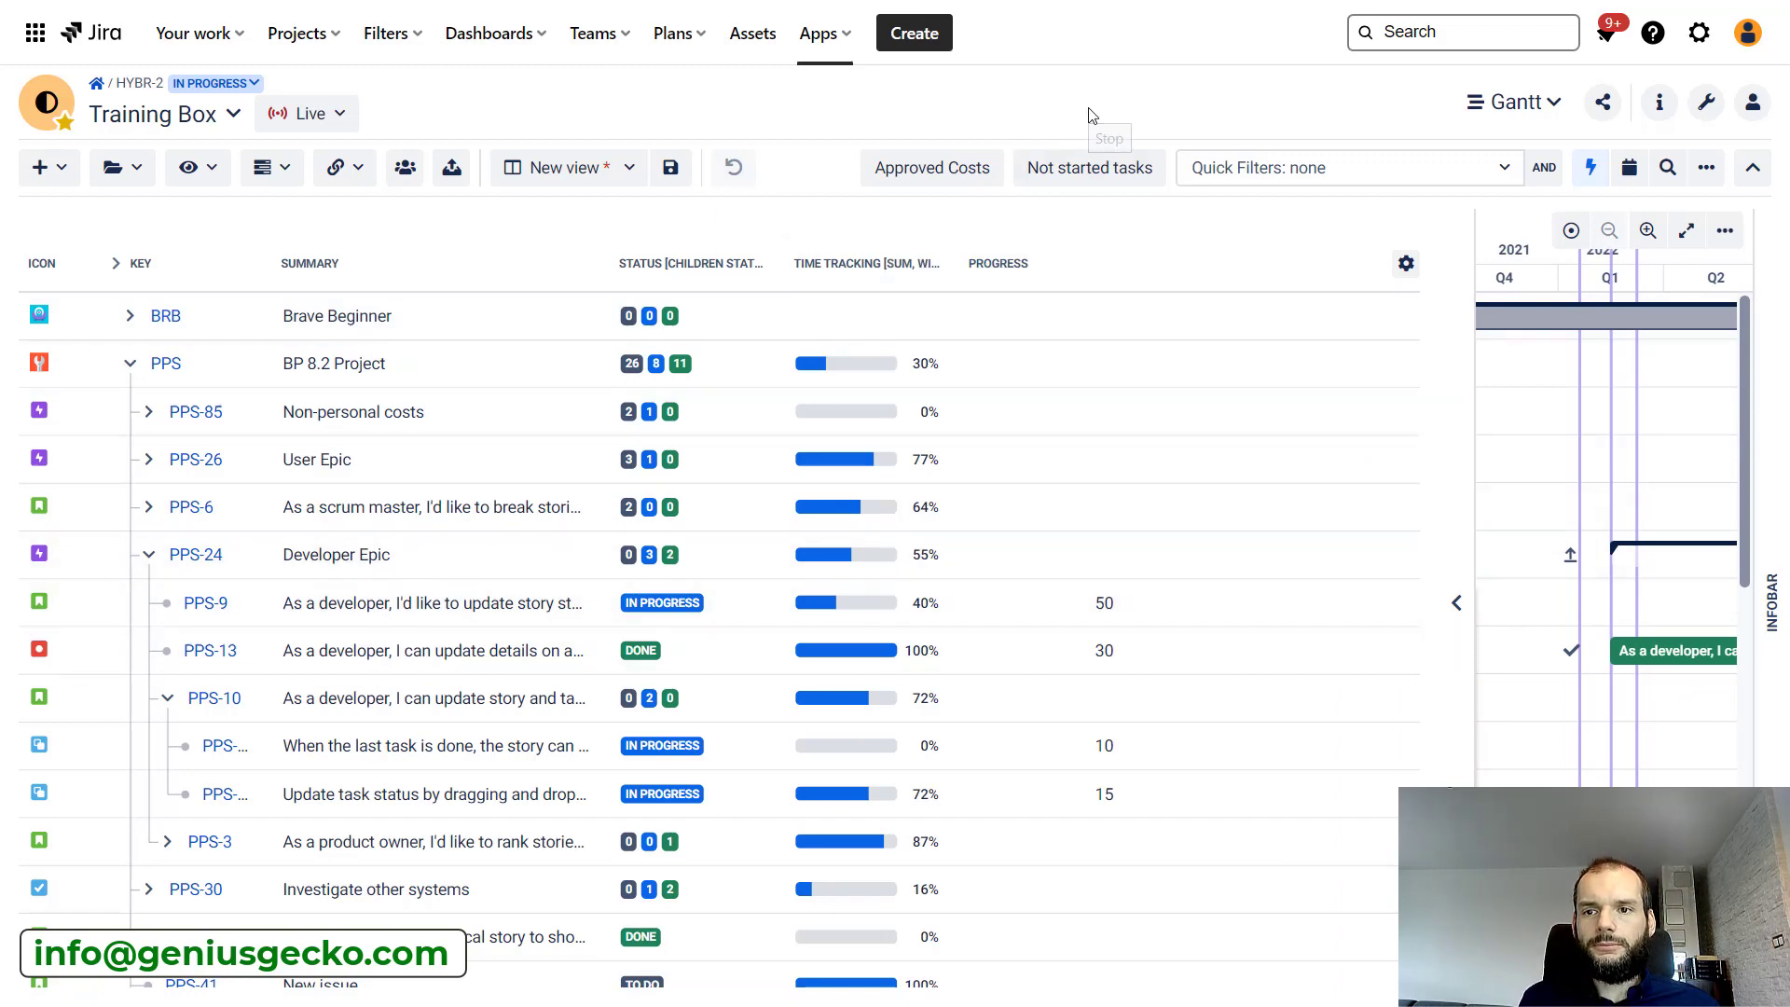
# Leave the Training Box Gantt and open the BigPicture Home overview
pyautogui.click(1521, 105)
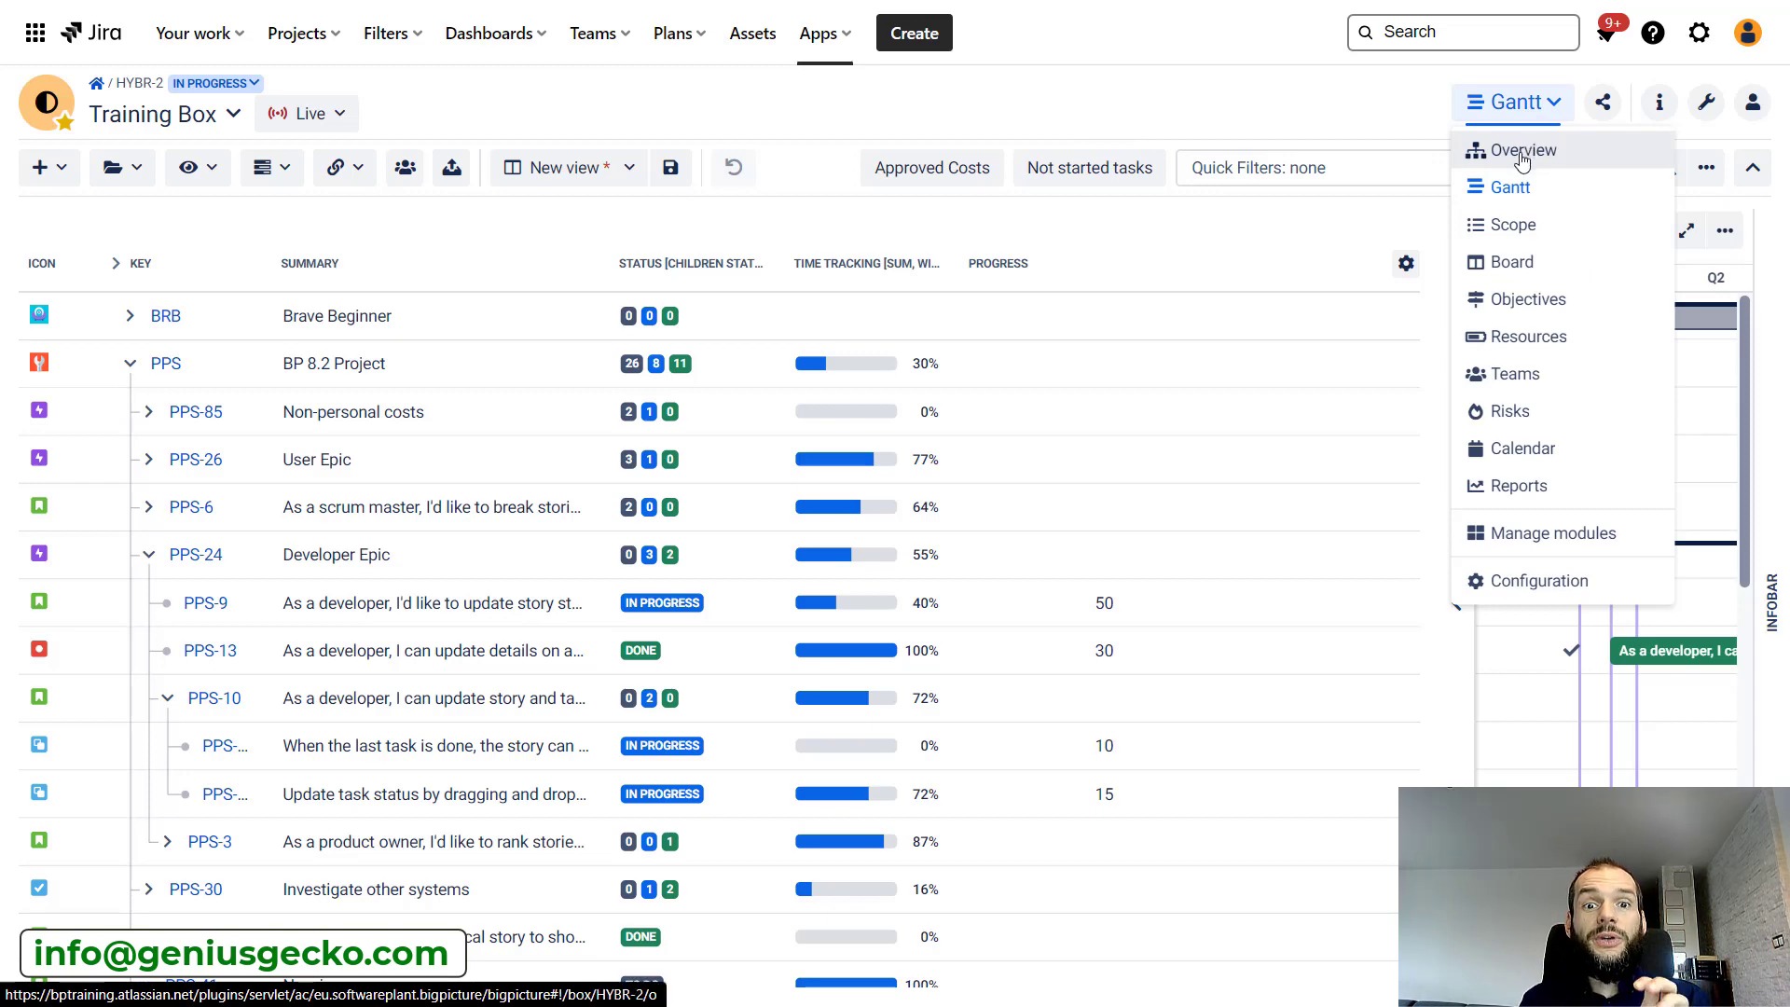
pyautogui.click(803, 49)
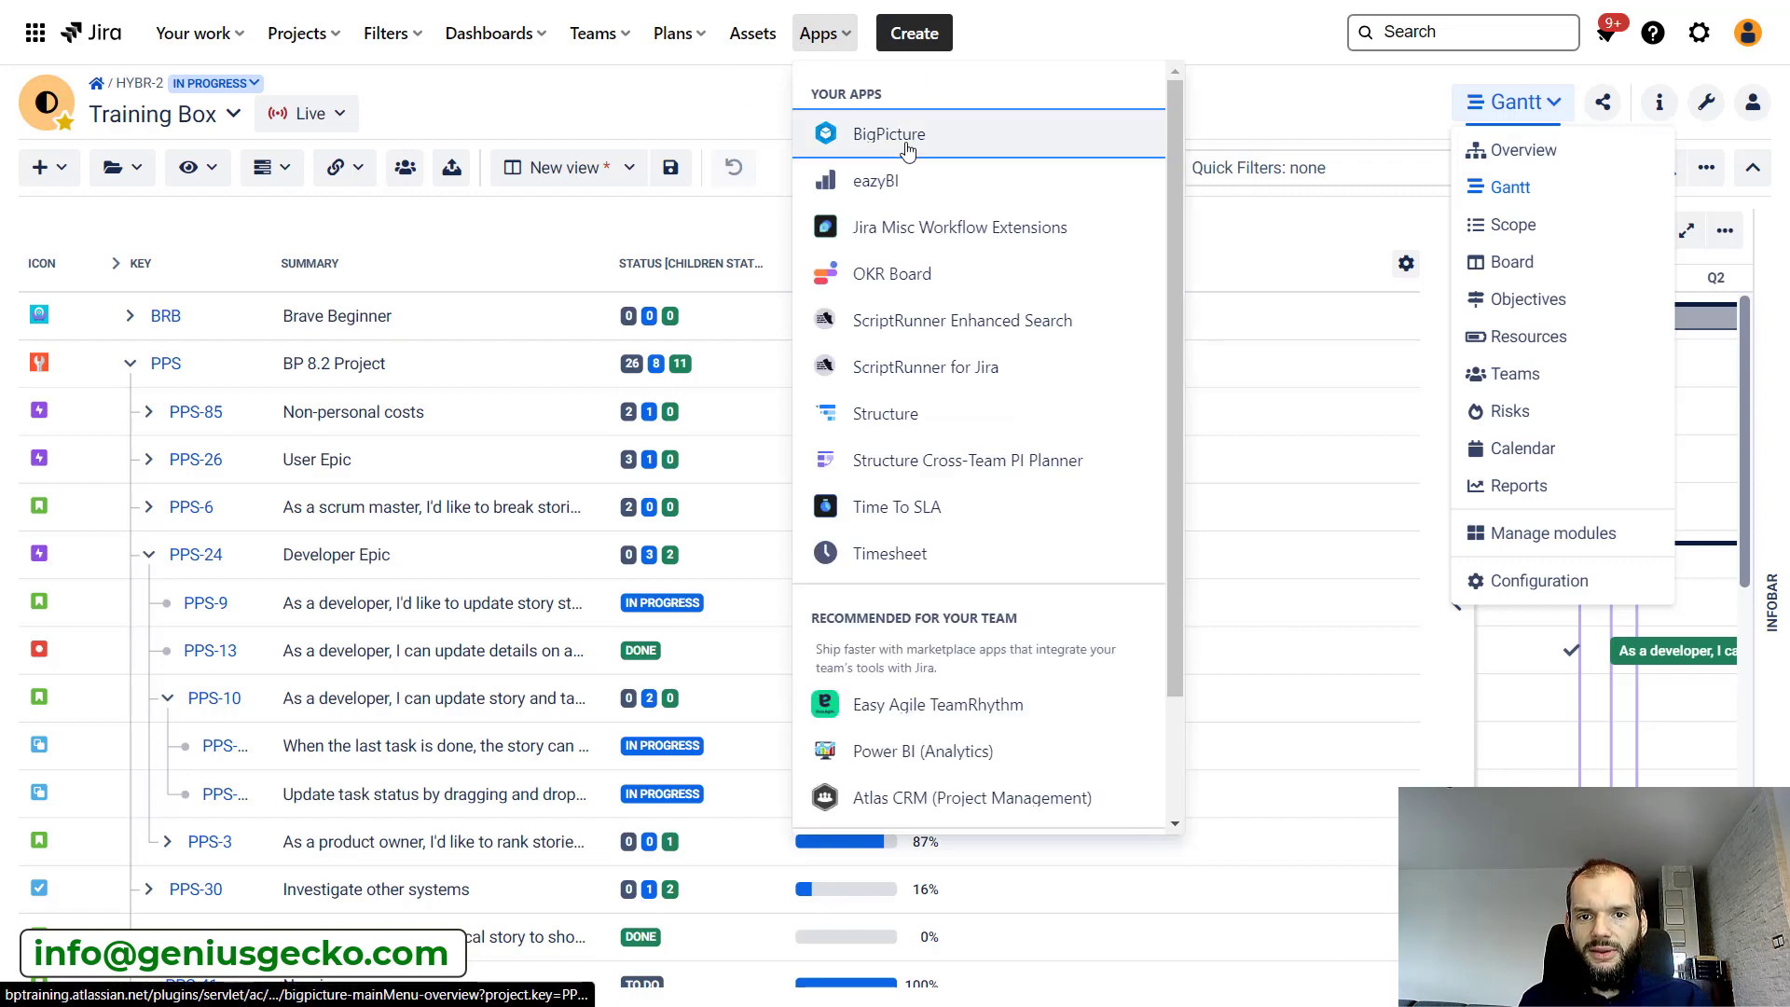
pyautogui.click(906, 146)
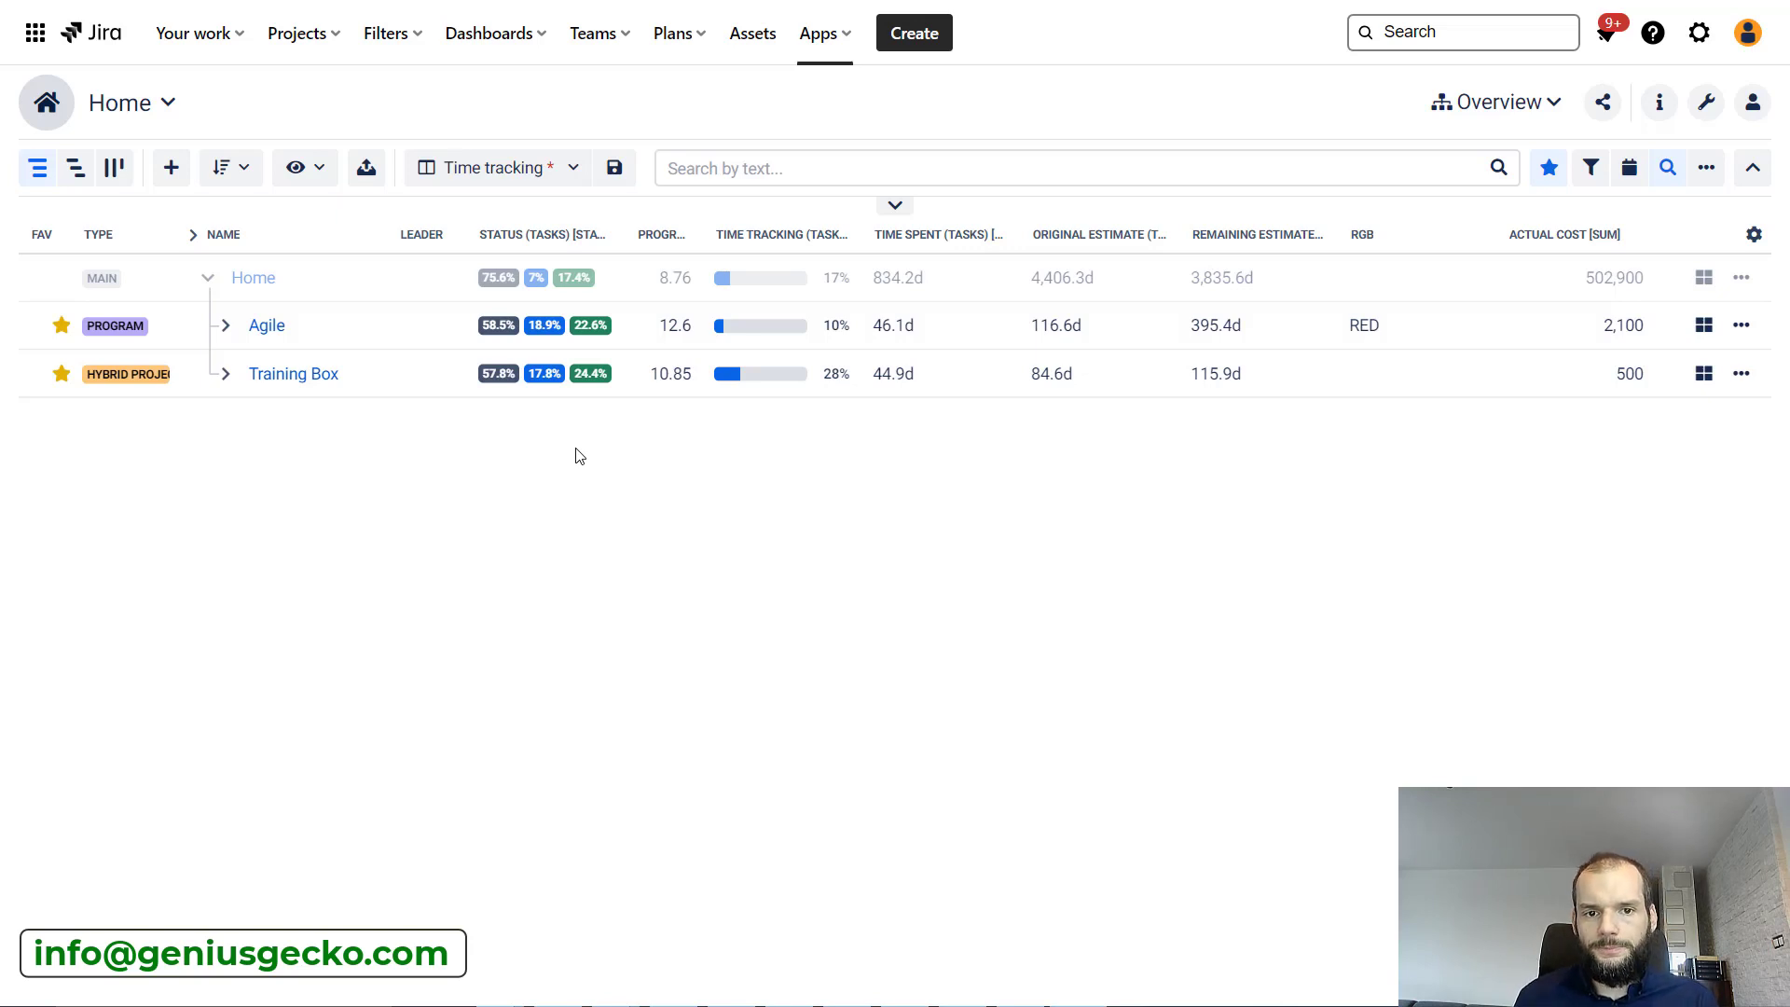
# Check the aggregation options of the Progress (Tasks) column and highlight the Training Box's aggregated Progress value
pyautogui.moveTo(778, 383)
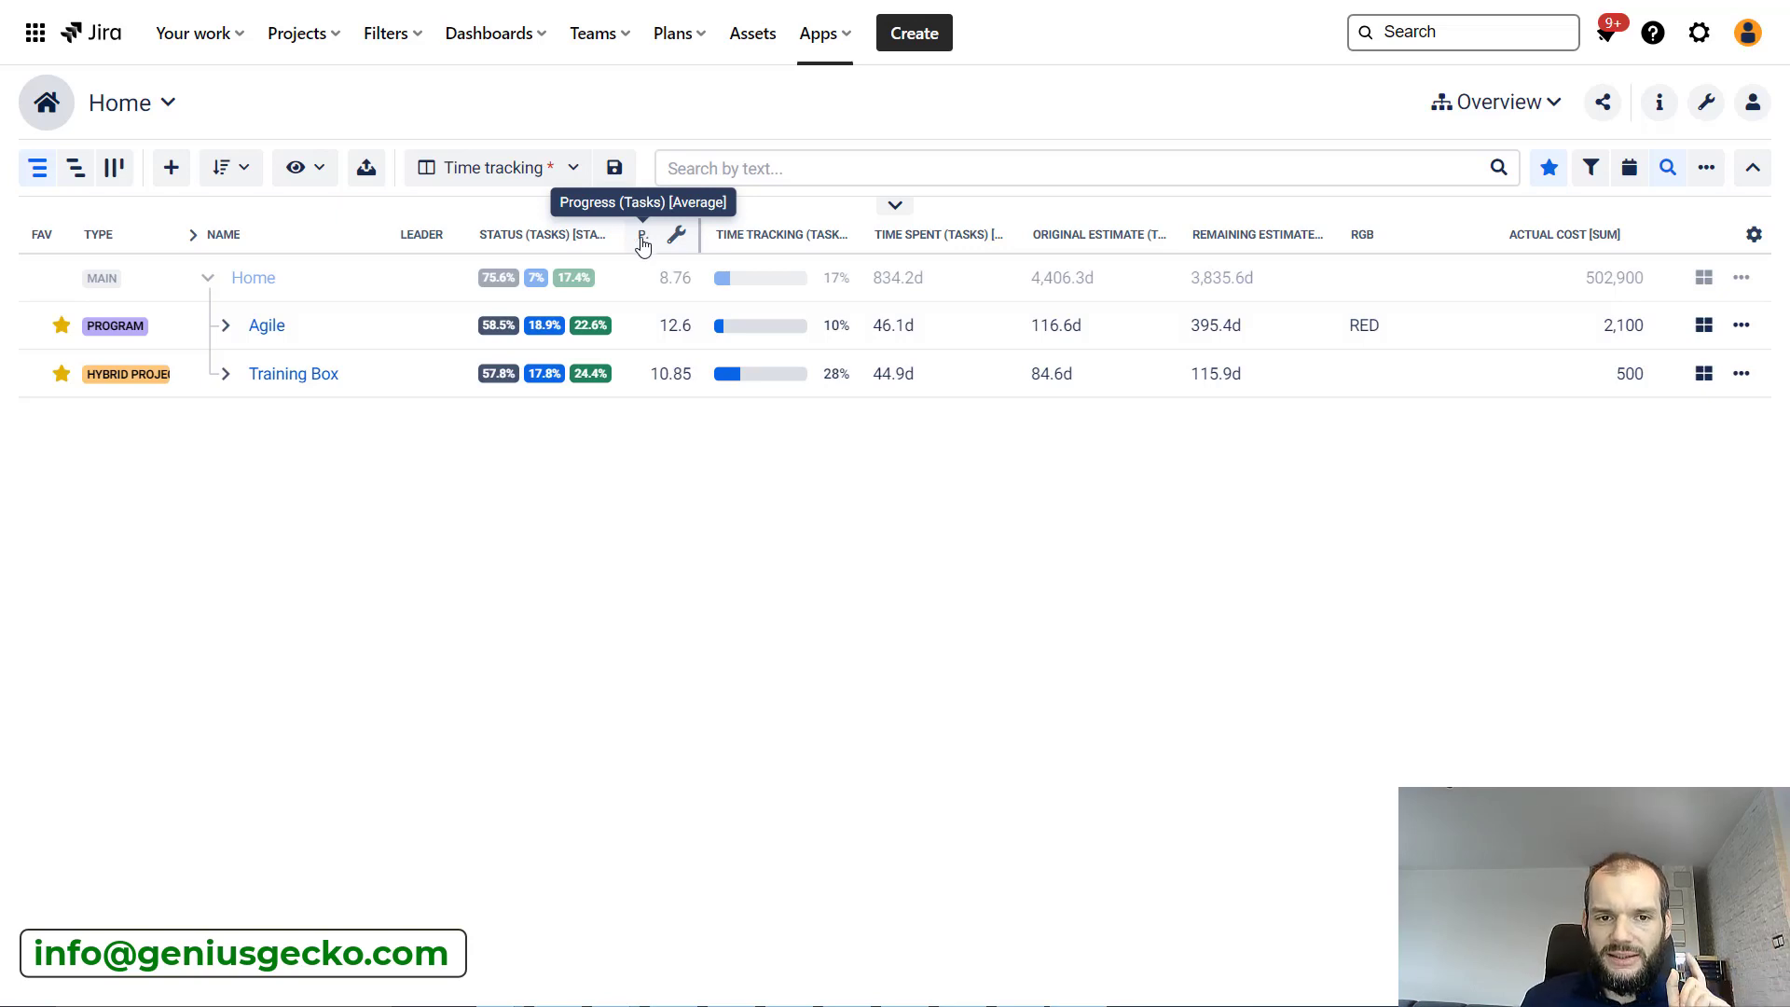
pyautogui.click(678, 235)
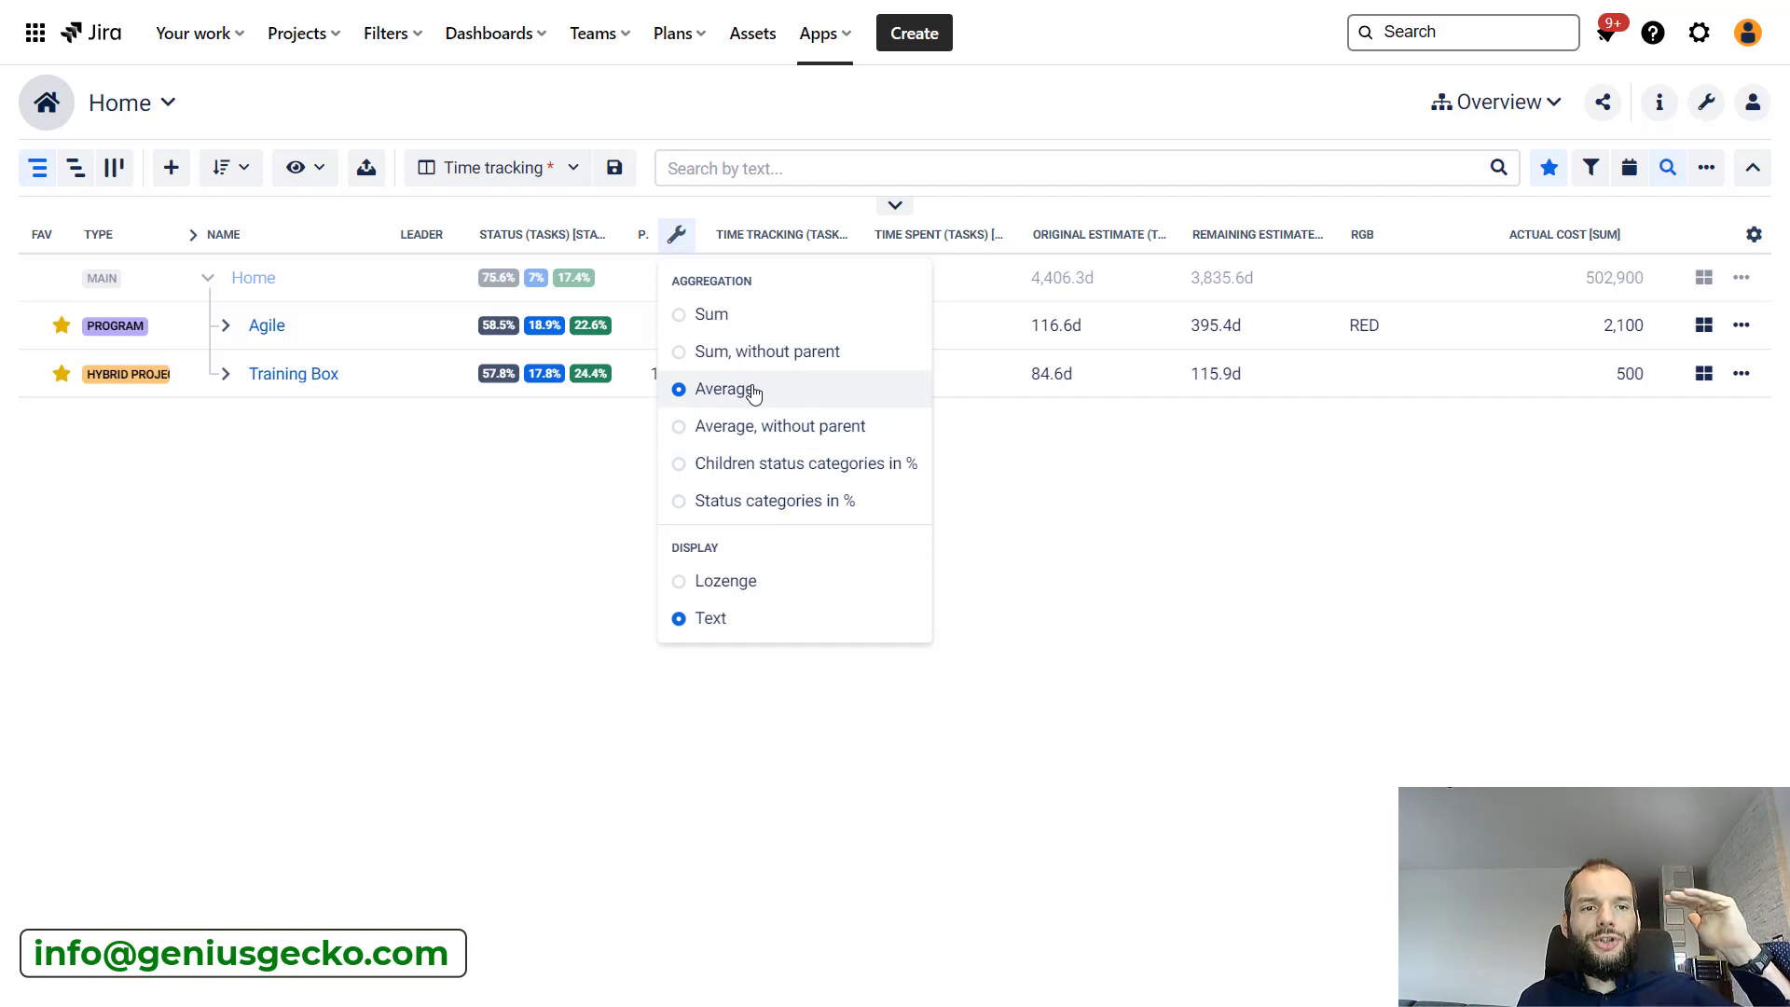
pyautogui.click(464, 740)
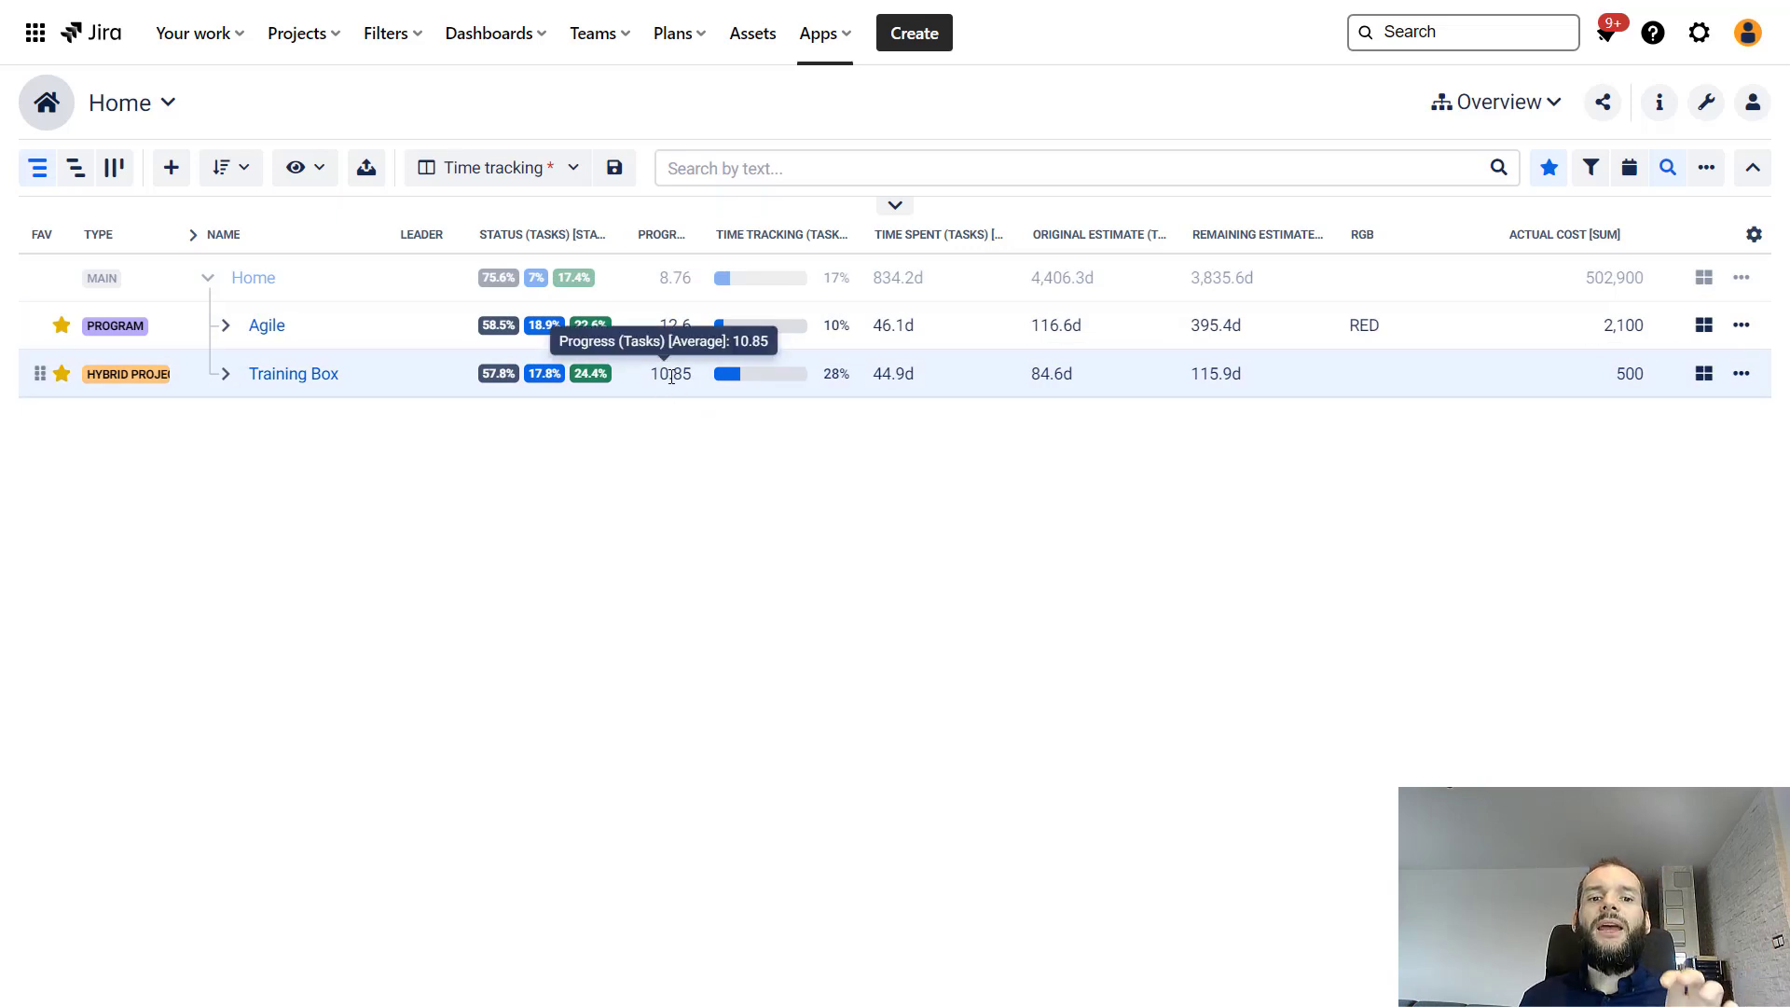
pyautogui.moveTo(654, 375); pyautogui.dragTo(691, 390)
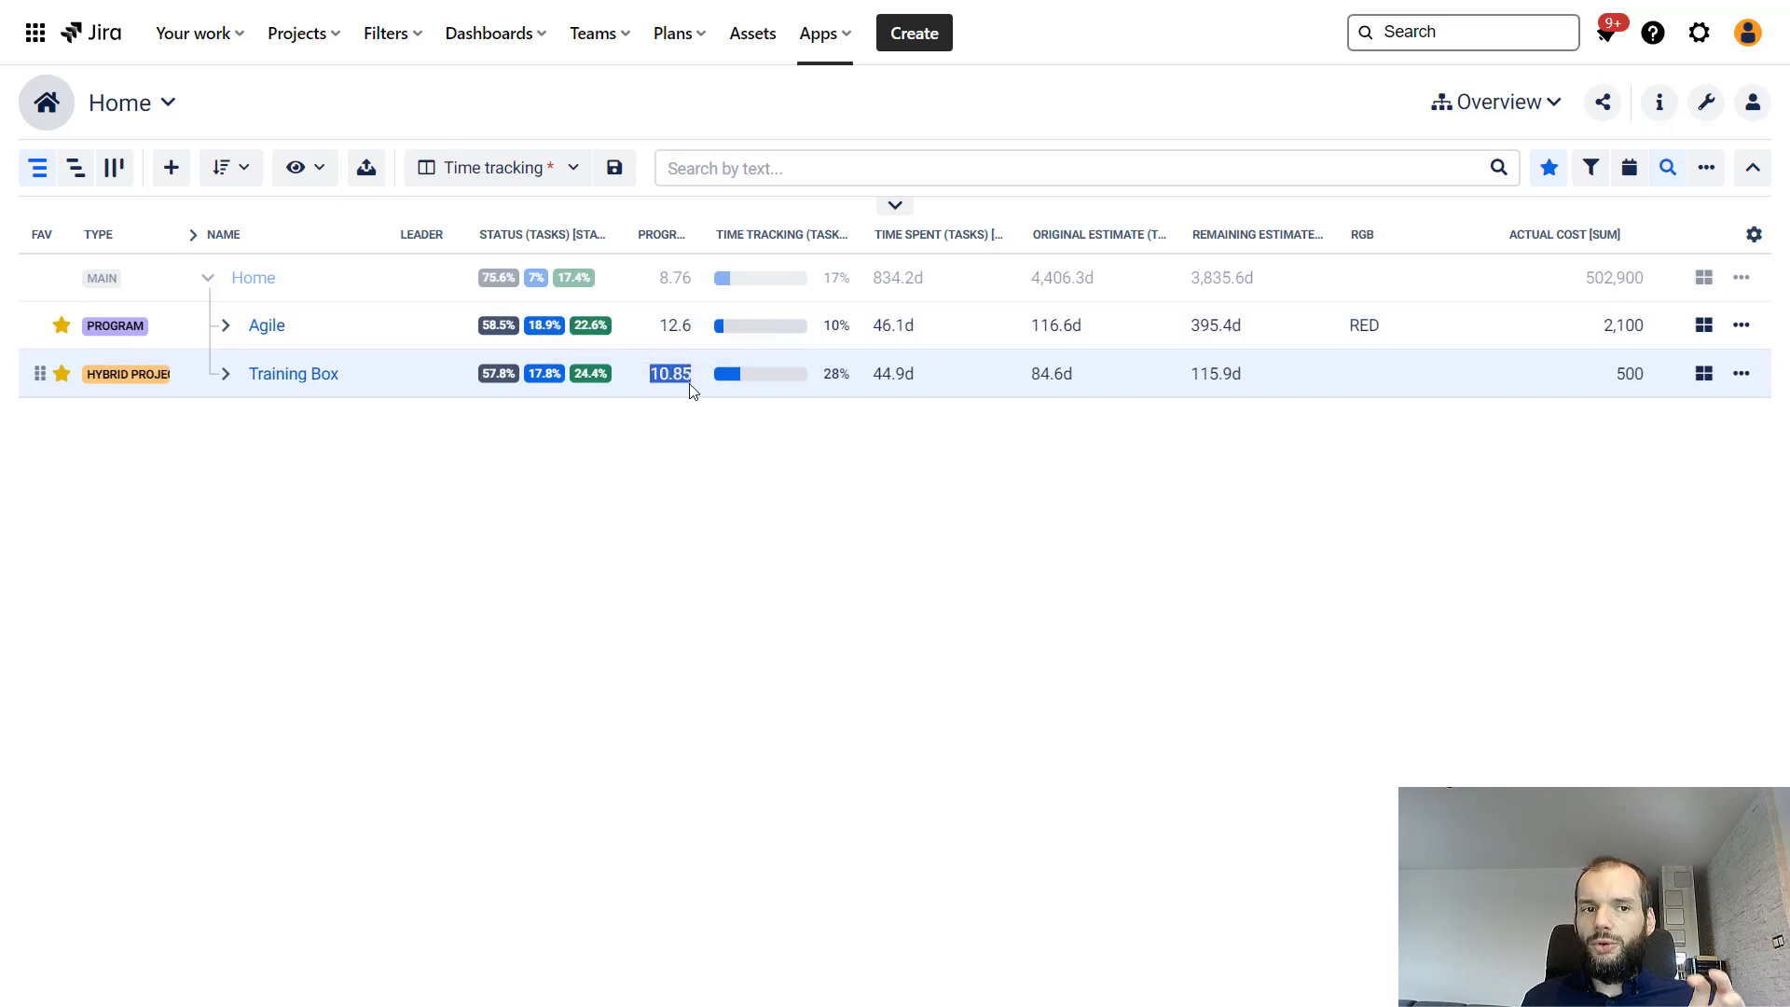